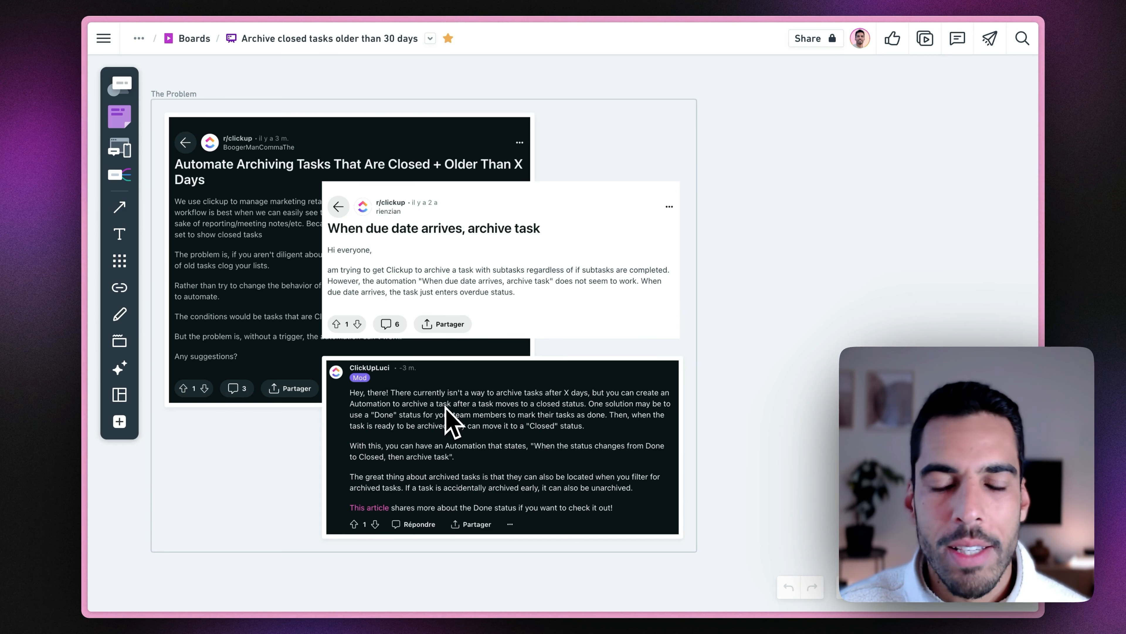
Move the white 'When due date arrives' post on top of the dark posts.
{"action": "left_click_drag", "start_coordinate": [549, 182], "coordinate": [416, 355]}
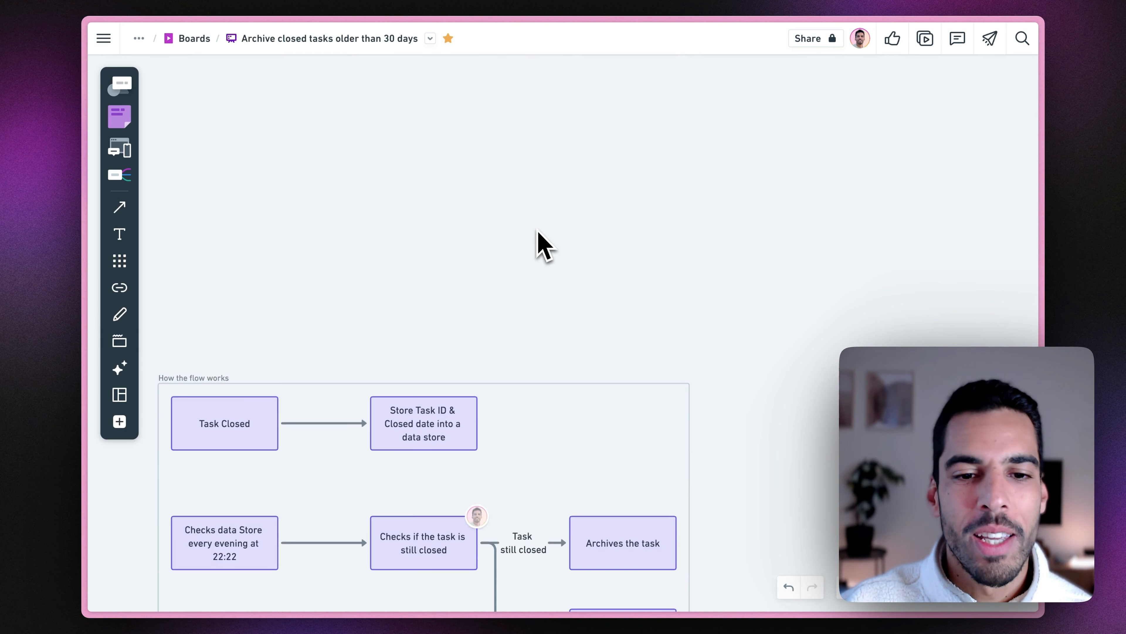
Zoom into the flow diagram and open the comment on the bottom 'Do nothing' box.
{"action": "scroll", "coordinate": [348, 273], "scroll_direction": "up", "scroll_amount": 1}
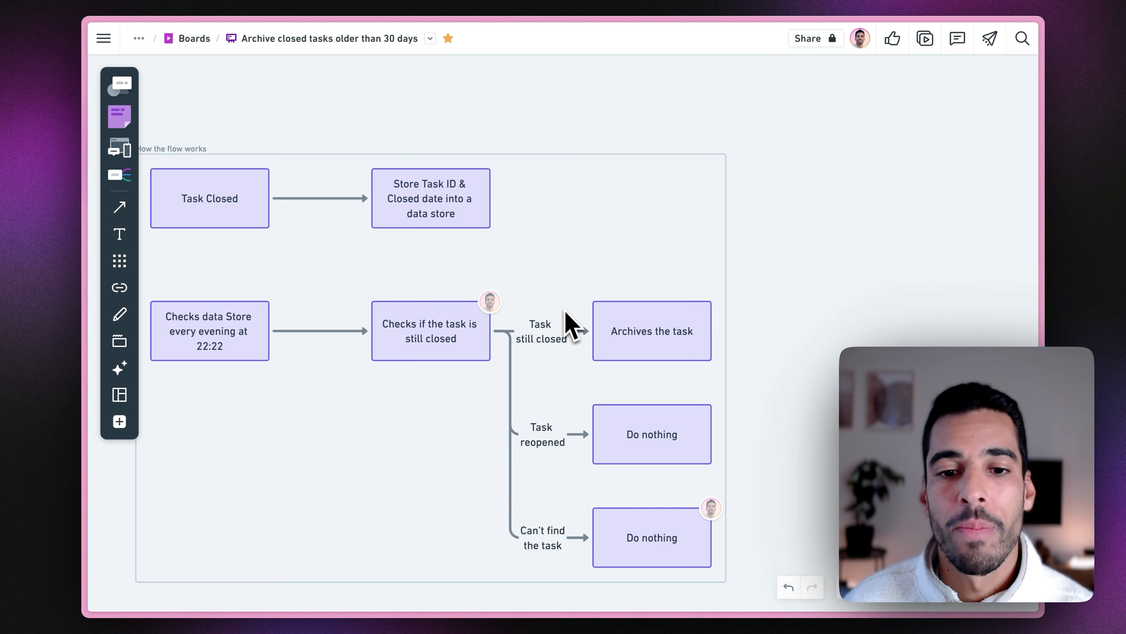
{"action": "left_click", "coordinate": [712, 508]}
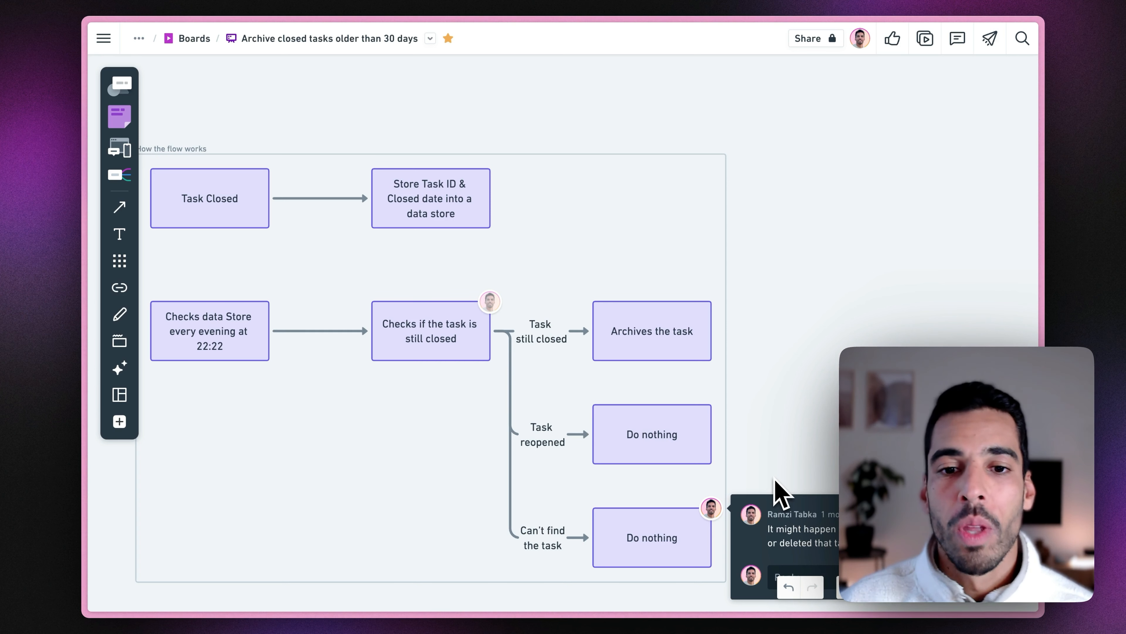
Close the 'Do nothing' comment popup by clicking empty canvas.
{"action": "left_click", "coordinate": [284, 273]}
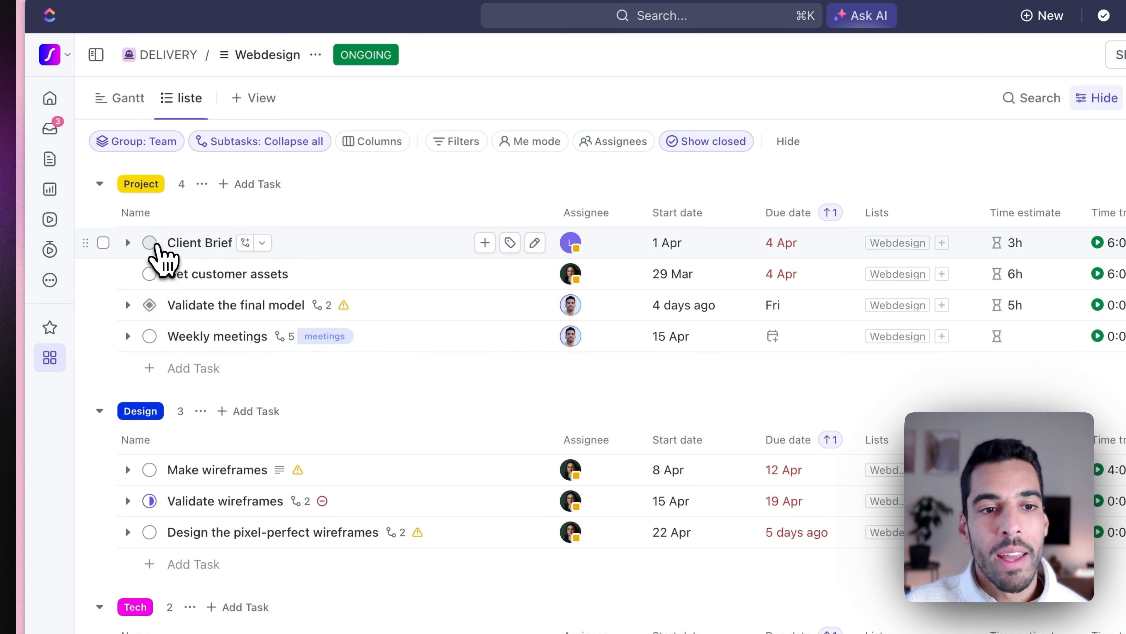
Set the Client Brief task's status to CLOSED, then archive it.
{"action": "left_click", "coordinate": [150, 243]}
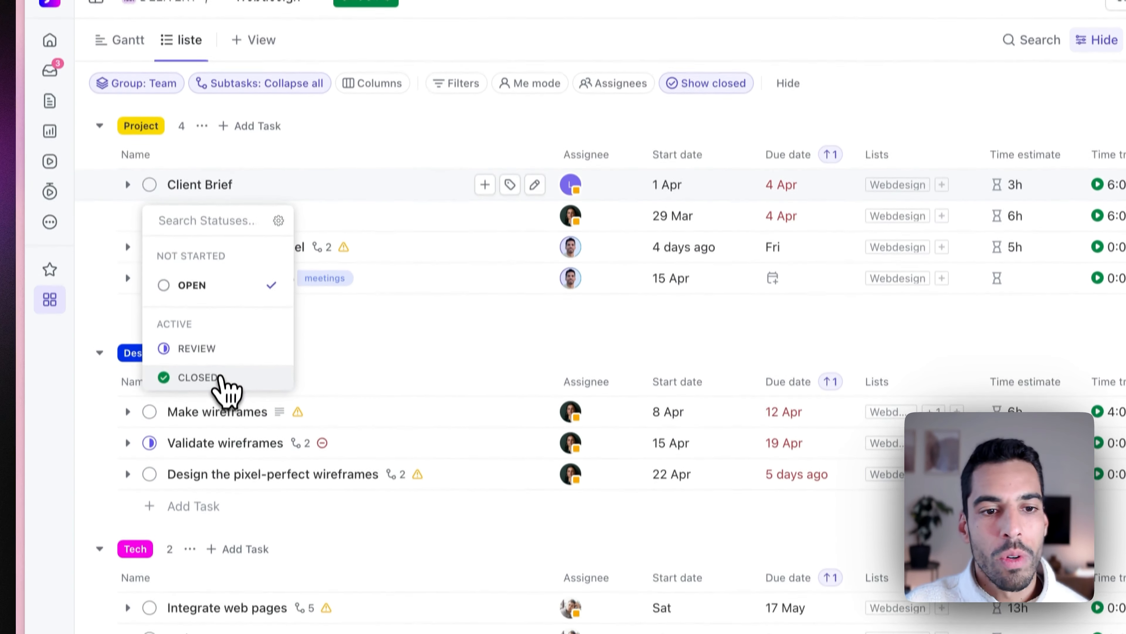
{"action": "left_click", "coordinate": [209, 436]}
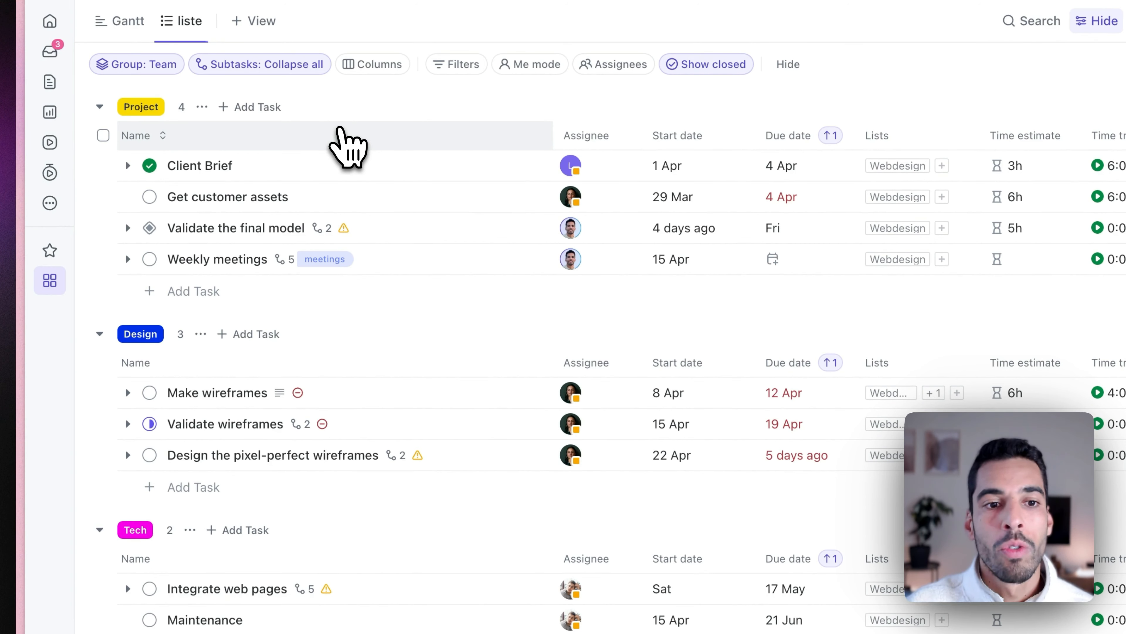
{"action": "right_click", "coordinate": [195, 167]}
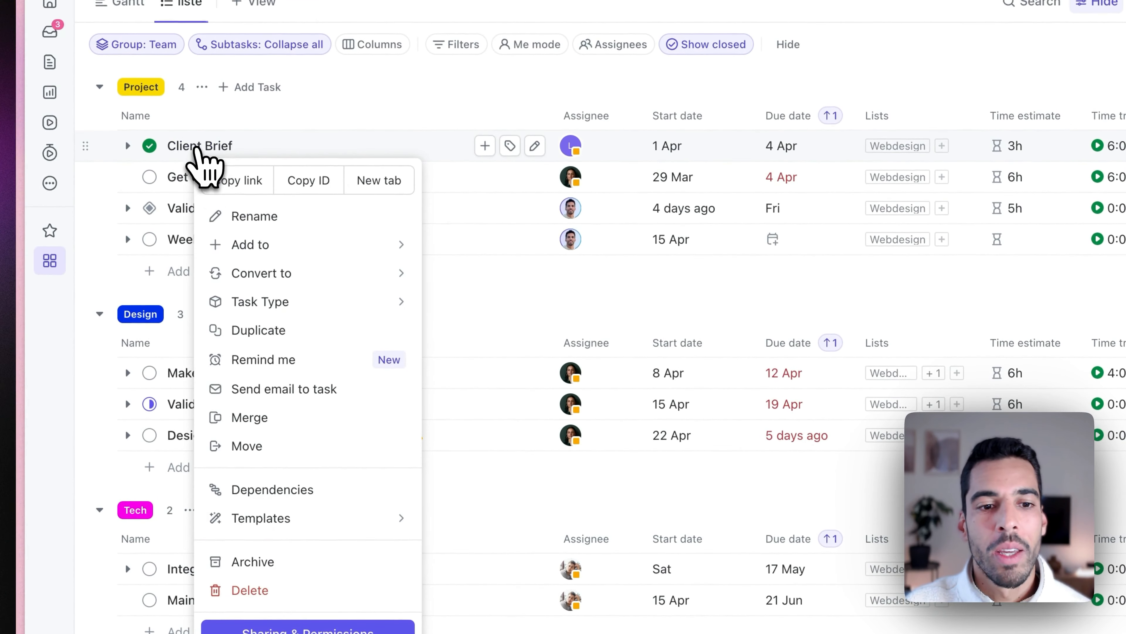
{"action": "left_click", "coordinate": [273, 561]}
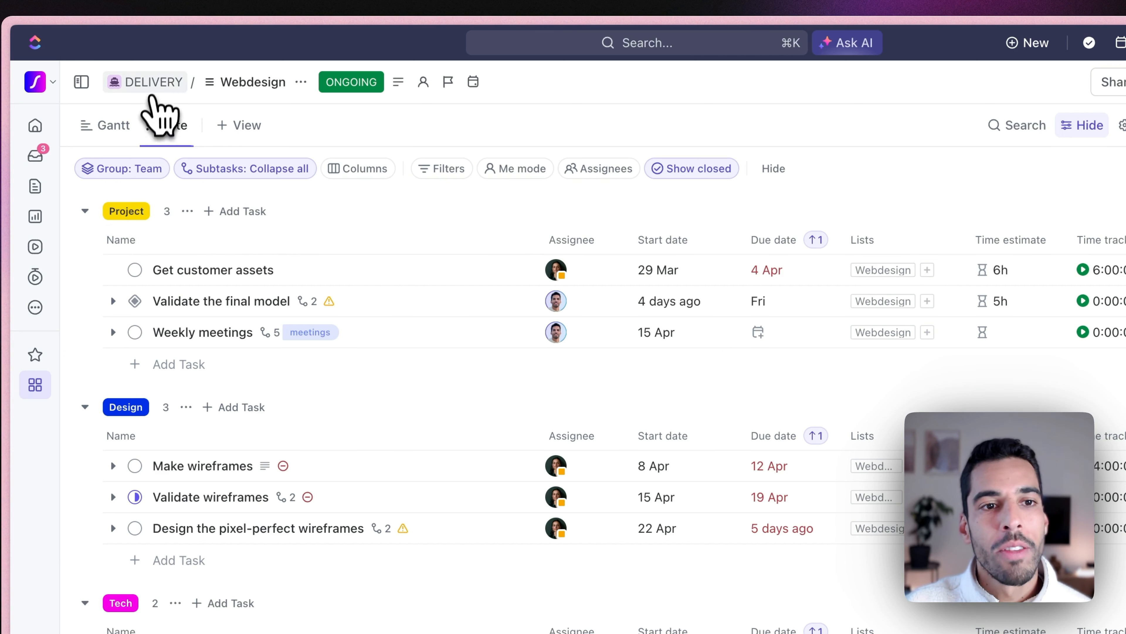
Add a DELIVERY space automation: when status changes to CLOSED, call a webhook.
{"action": "left_click", "coordinate": [153, 83]}
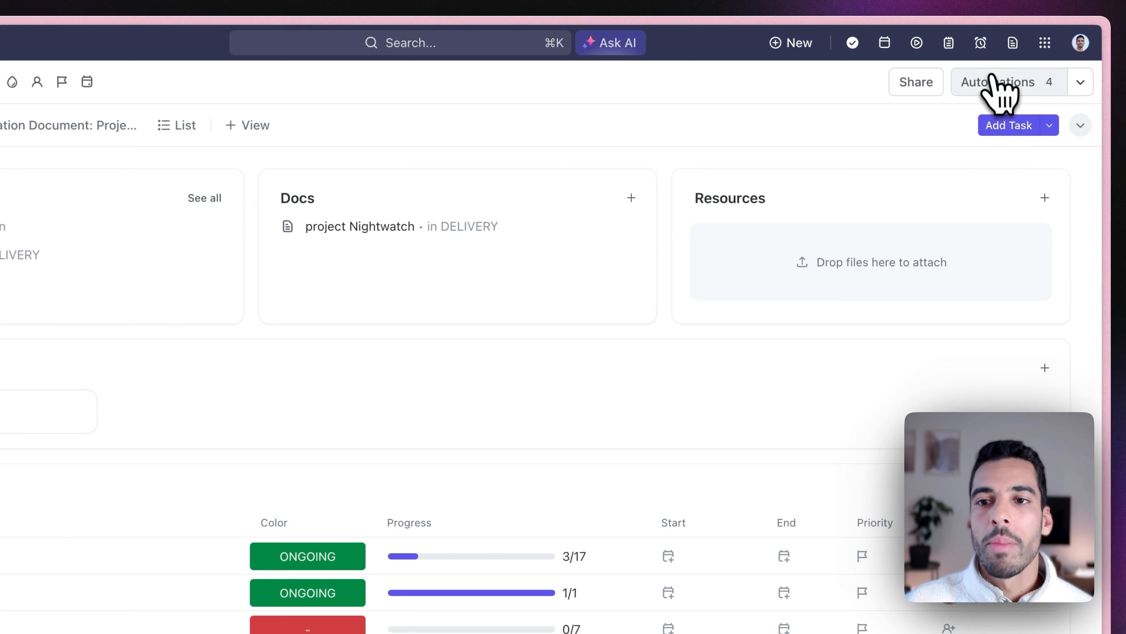
{"action": "left_click", "coordinate": [1000, 91]}
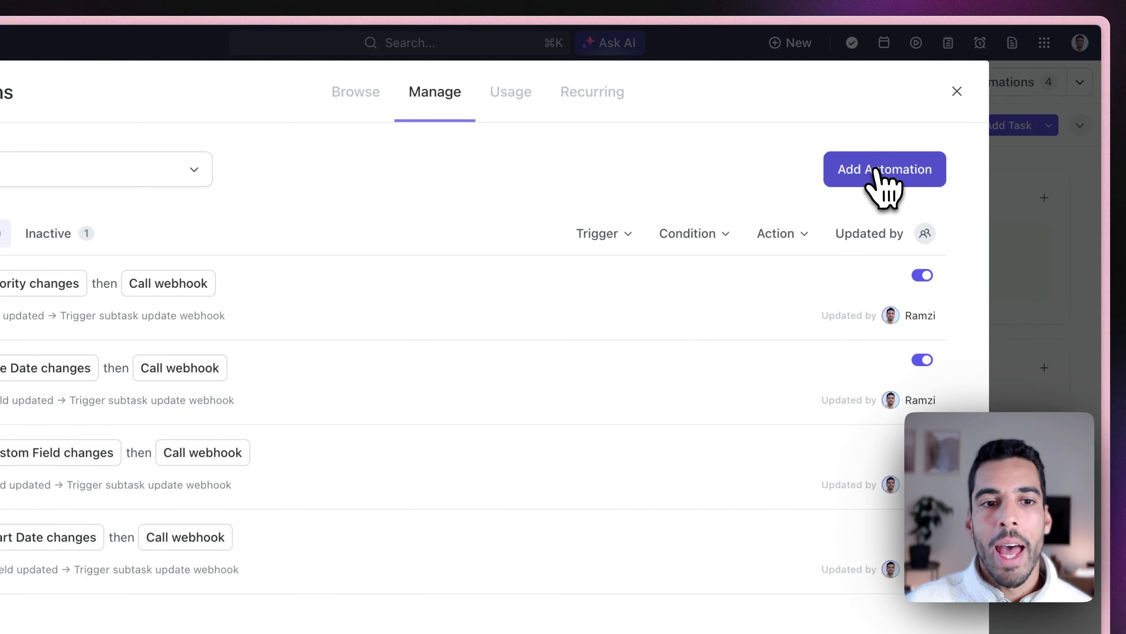
{"action": "left_click", "coordinate": [880, 180]}
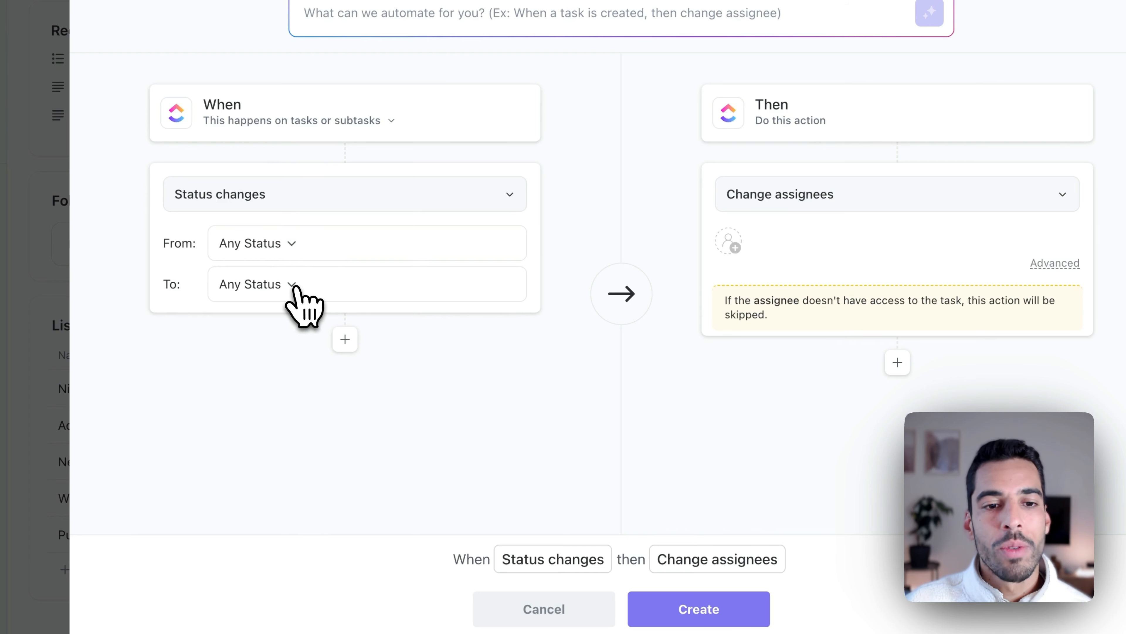
{"action": "left_click", "coordinate": [292, 285]}
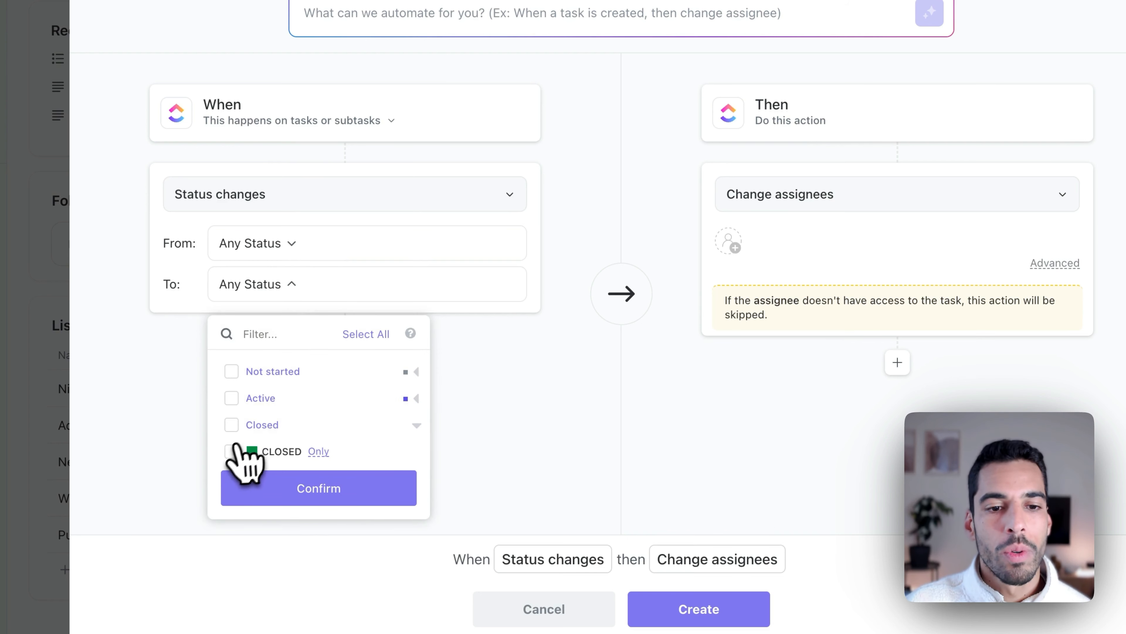
{"action": "left_click", "coordinate": [243, 453]}
{"action": "left_click", "coordinate": [297, 492]}
{"action": "left_click", "coordinate": [794, 206]}
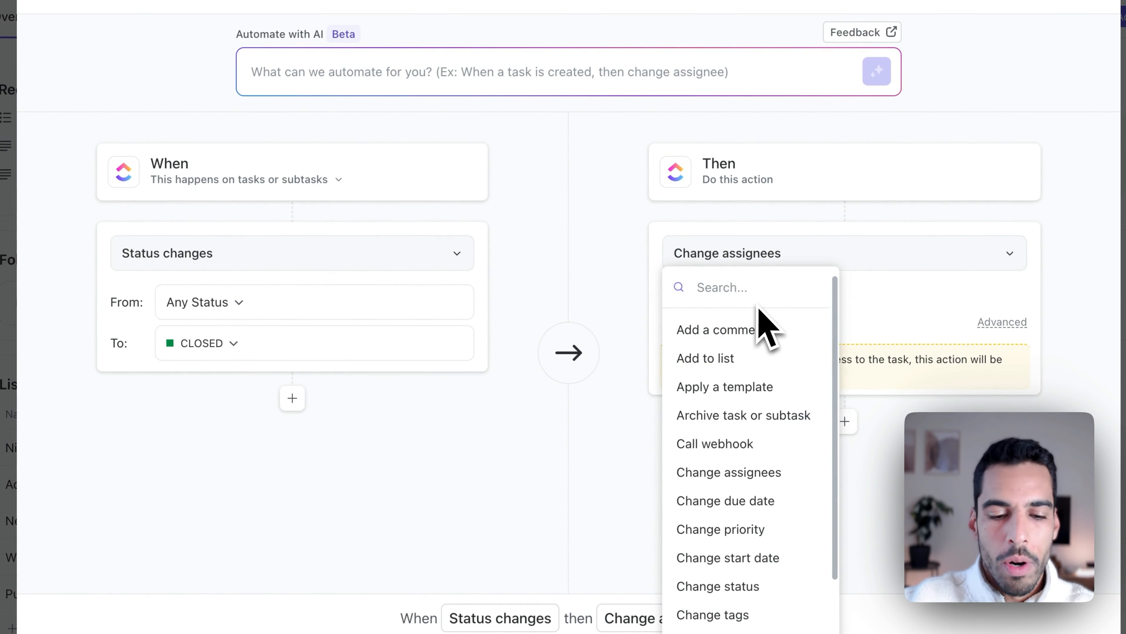
{"action": "type", "text": "web"}
{"action": "left_click", "coordinate": [766, 348]}
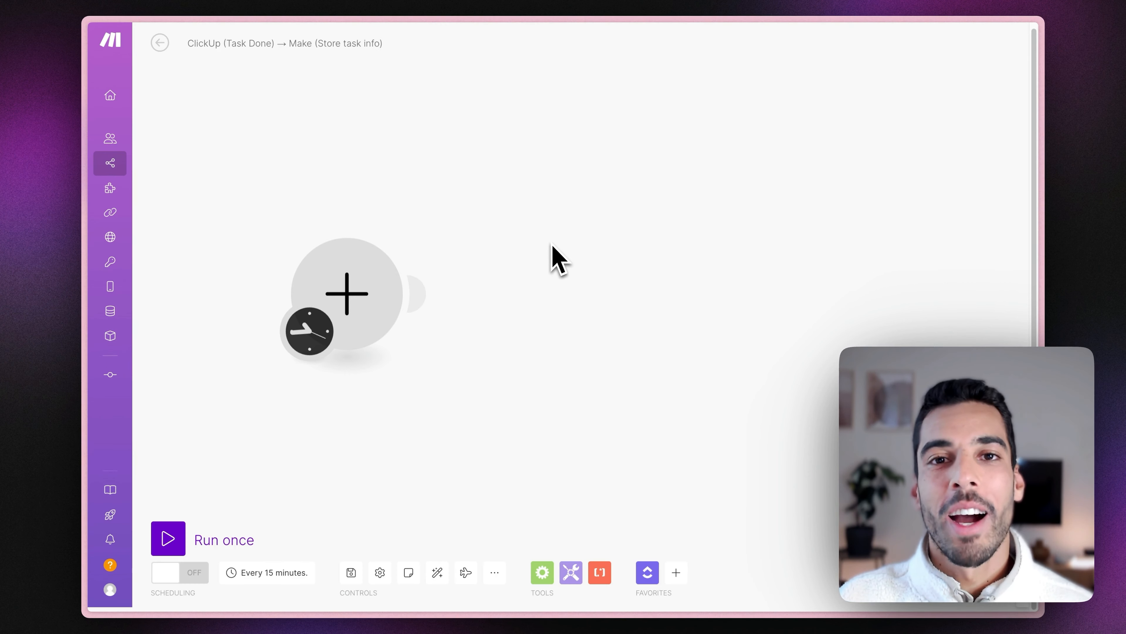
Add a Webhooks Custom webhook trigger named 'Clickup Task done' and copy its address.
{"action": "left_click", "coordinate": [362, 280]}
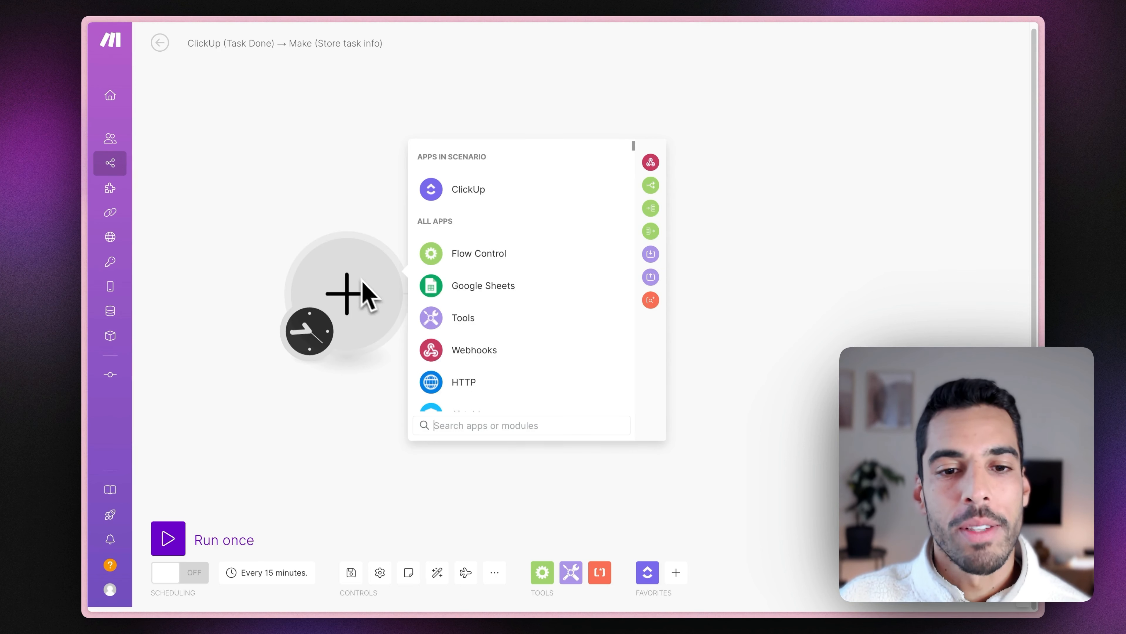
{"action": "left_click", "coordinate": [475, 353]}
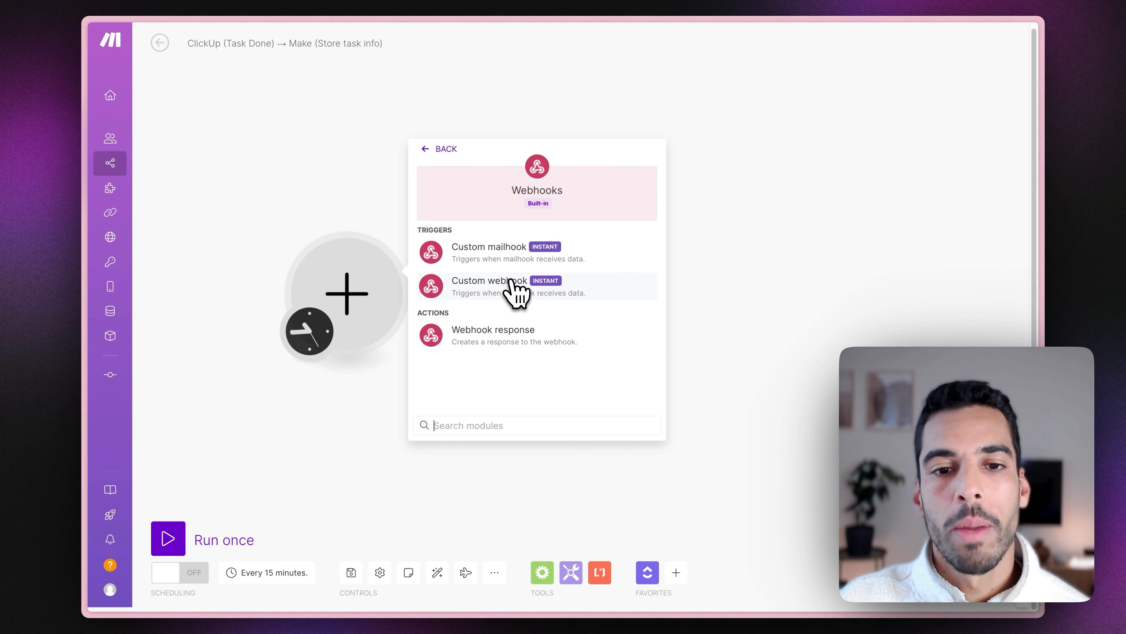
{"action": "left_click", "coordinate": [515, 288]}
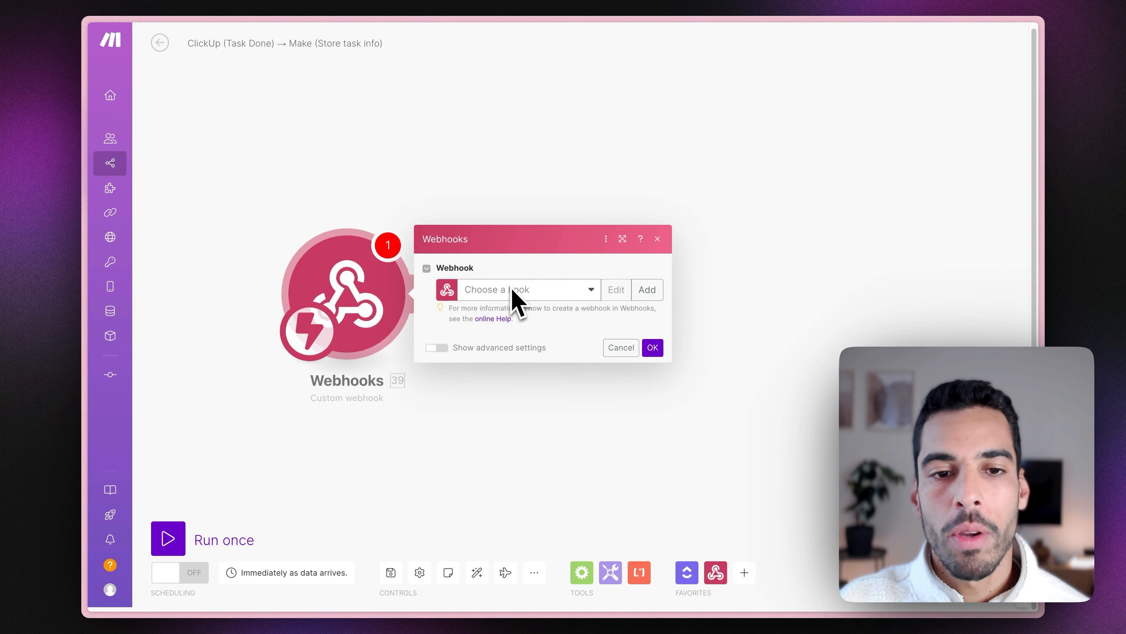
{"action": "left_click", "coordinate": [648, 291]}
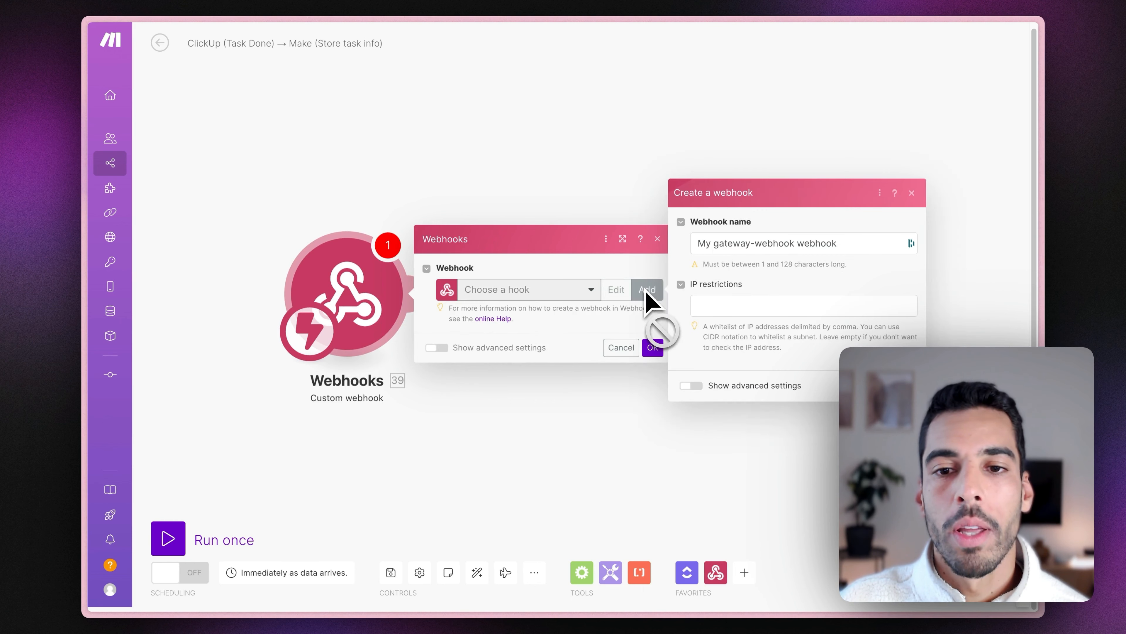
{"action": "triple_click", "coordinate": [761, 244]}
{"action": "type", "text": "Clickup Task done"}
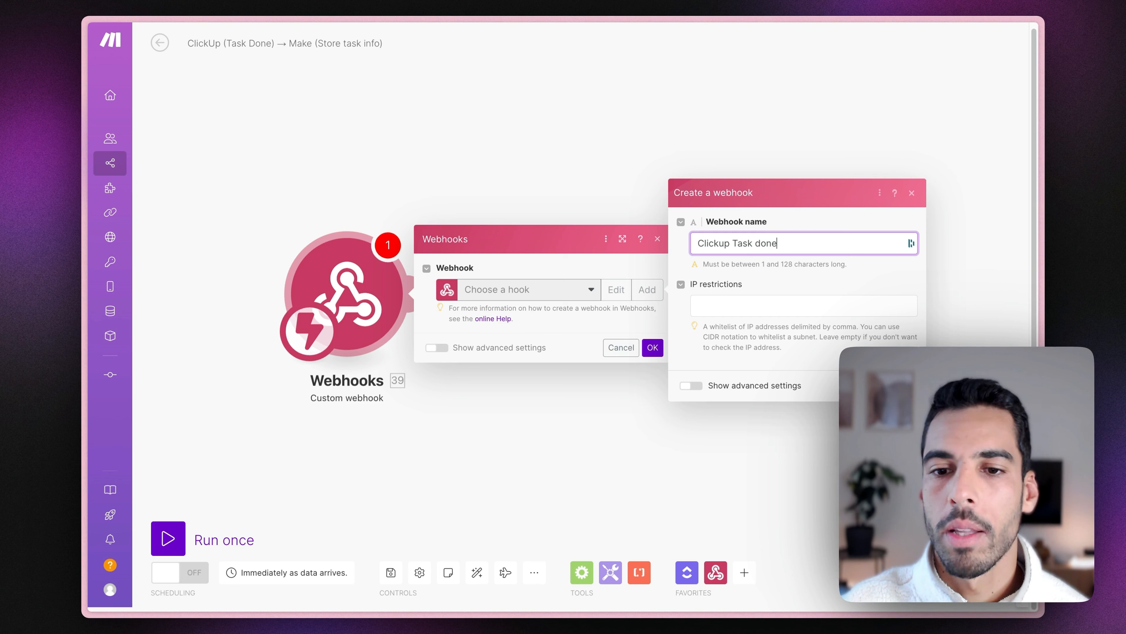
{"action": "left_click", "coordinate": [906, 385]}
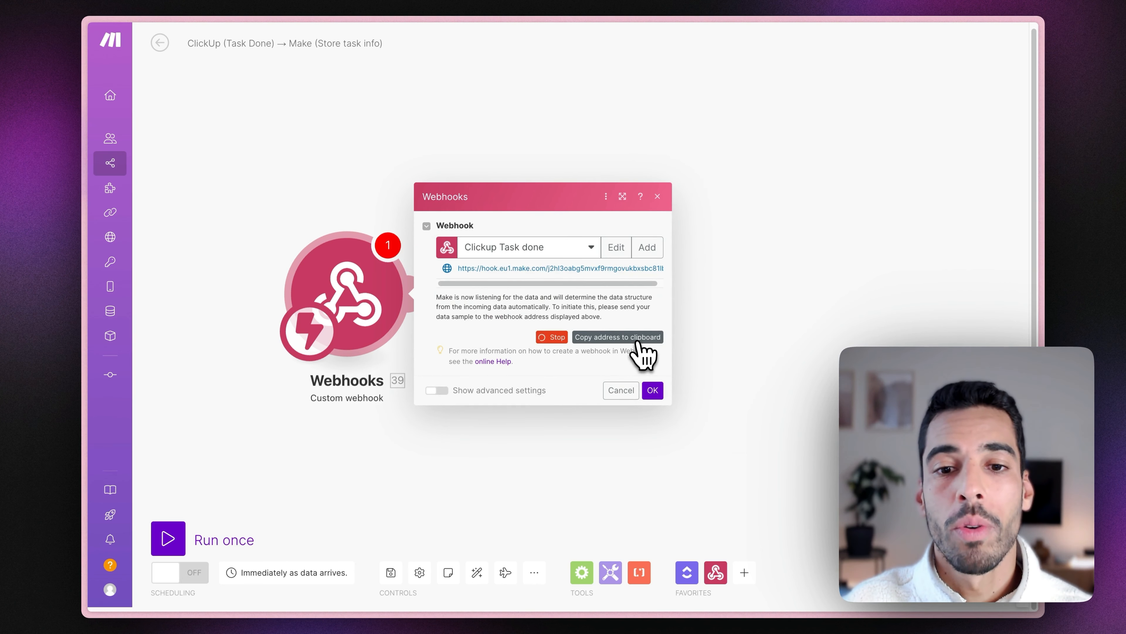
{"action": "left_click", "coordinate": [638, 342]}
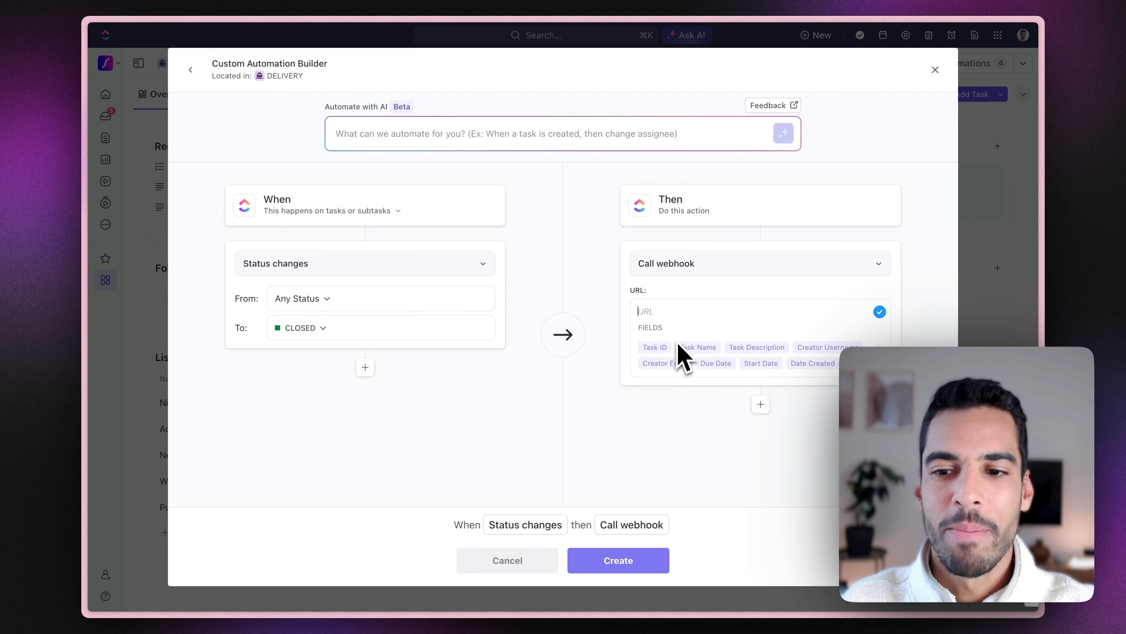
Paste the Make webhook address as the automation URL, then create and save the automation.
{"action": "left_click", "coordinate": [618, 563]}
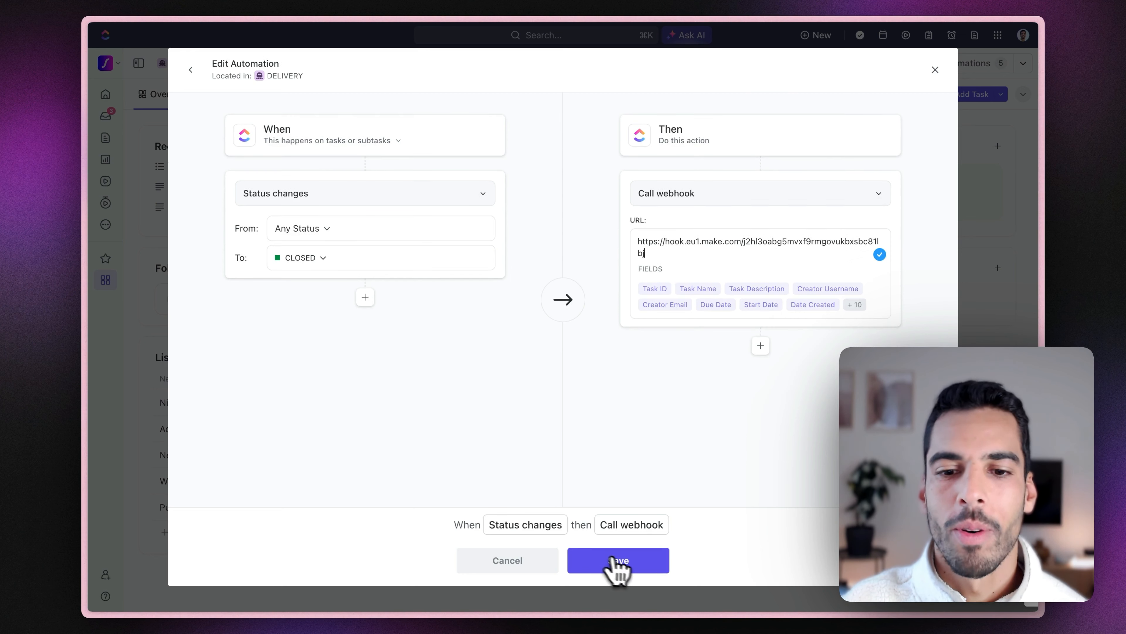
{"action": "left_click", "coordinate": [629, 561]}
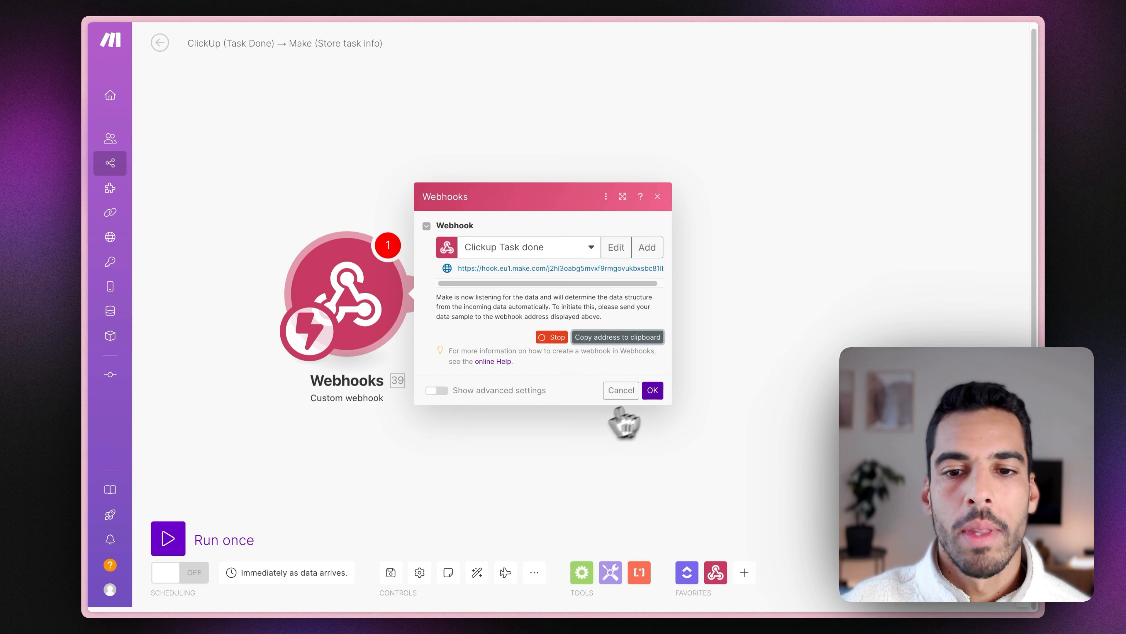
Run the scenario once, then mark 'Get customer assets' CLOSED in ClickUp to send test data.
{"action": "left_click", "coordinate": [649, 390]}
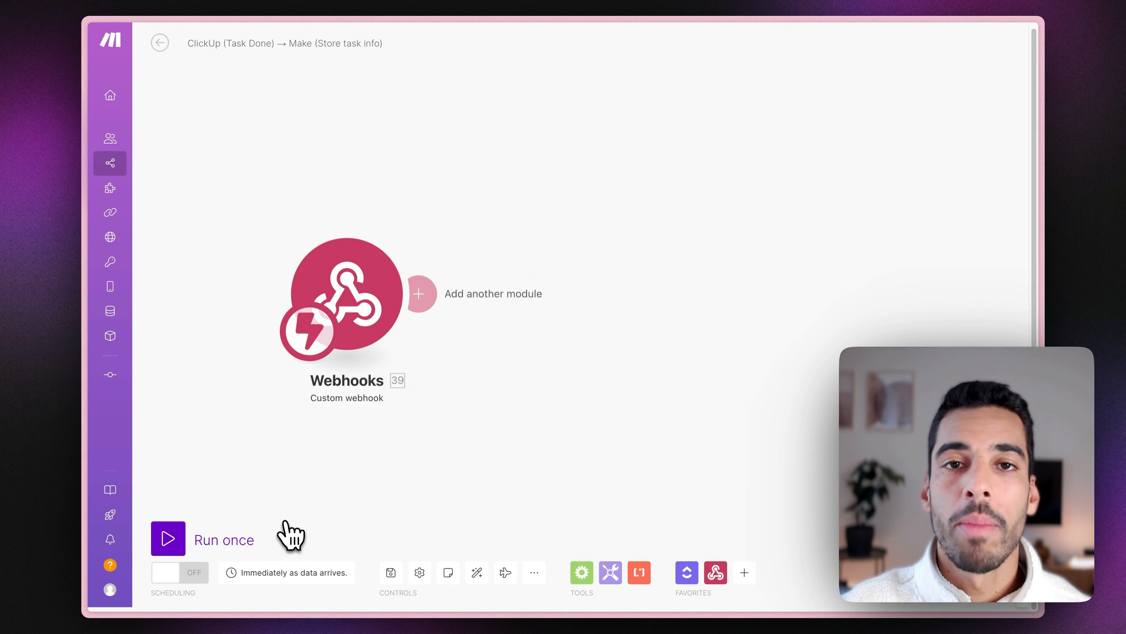
{"action": "left_click", "coordinate": [179, 547]}
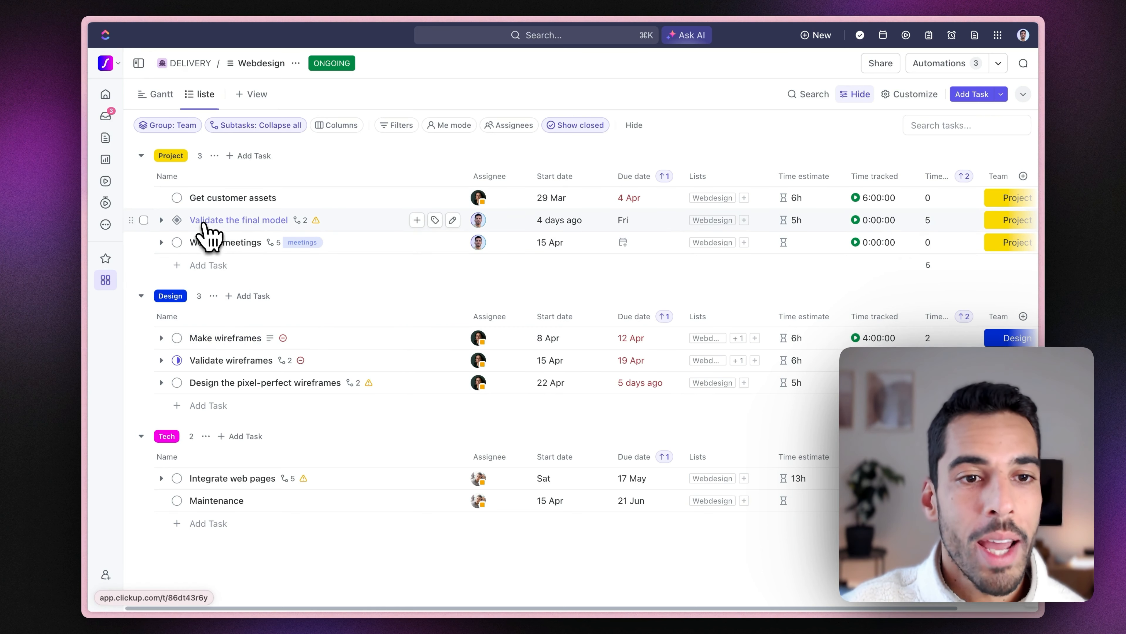
{"action": "left_click", "coordinate": [177, 197]}
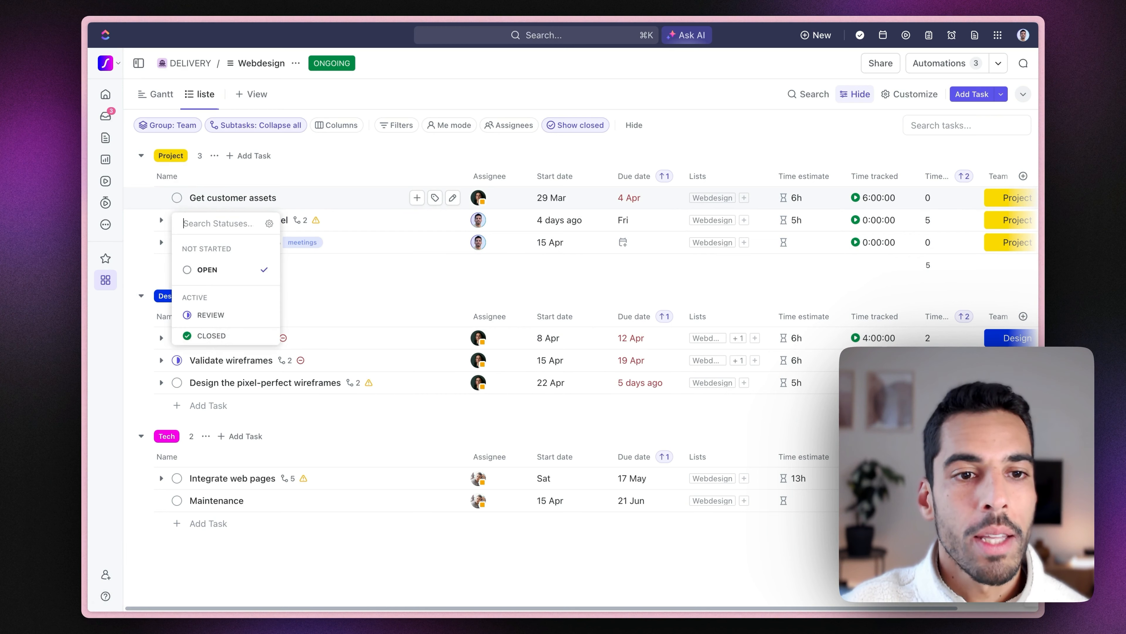
{"action": "left_click", "coordinate": [212, 337]}
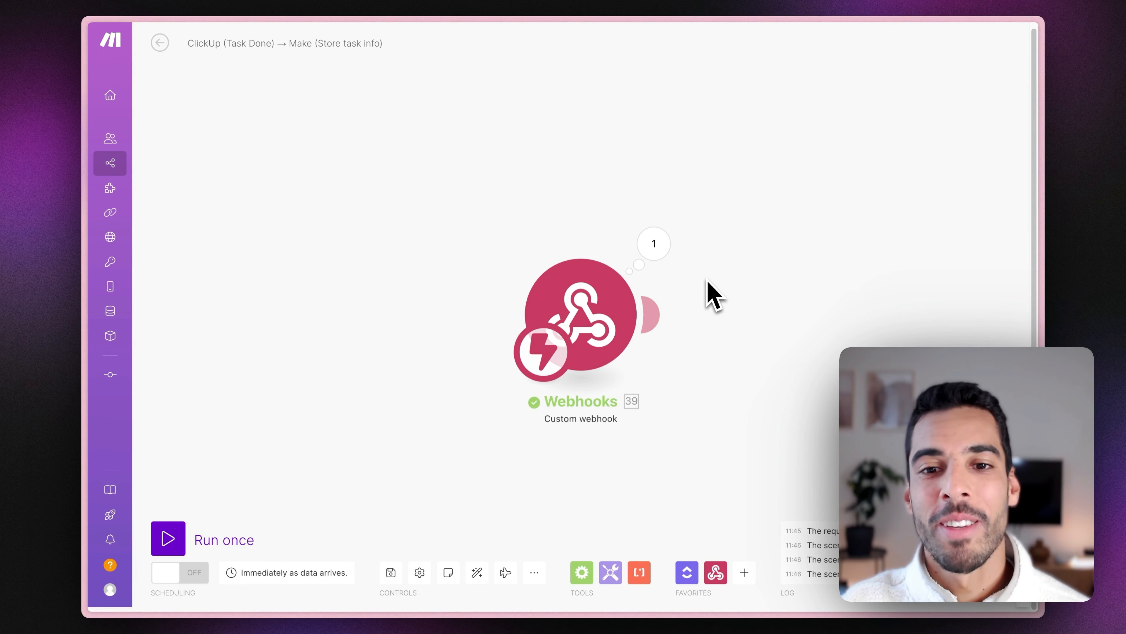
Inspect the received task payload in the webhook output, then close the inspector.
{"action": "left_click", "coordinate": [662, 251]}
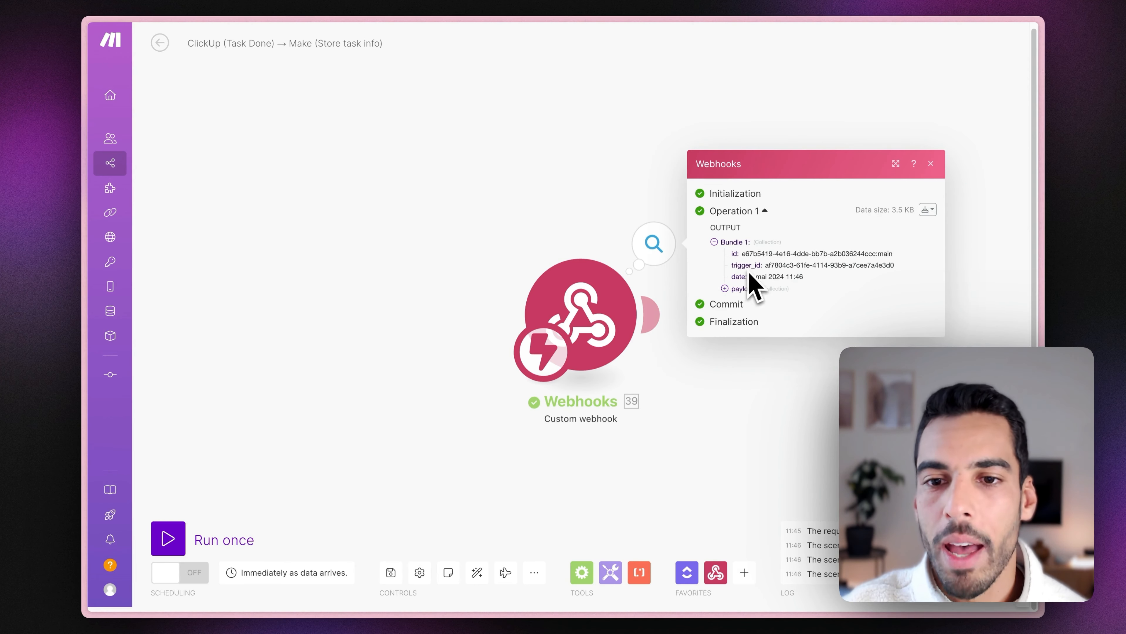
{"action": "left_click", "coordinate": [745, 288]}
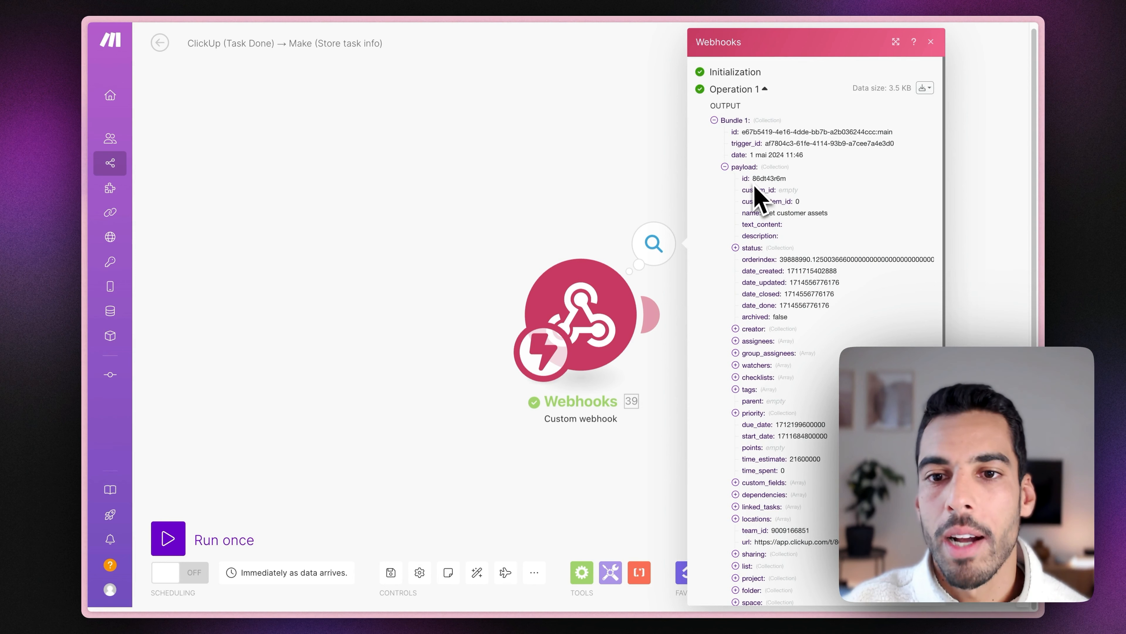
{"action": "scroll", "coordinate": [787, 270], "scroll_direction": "down", "scroll_amount": 2}
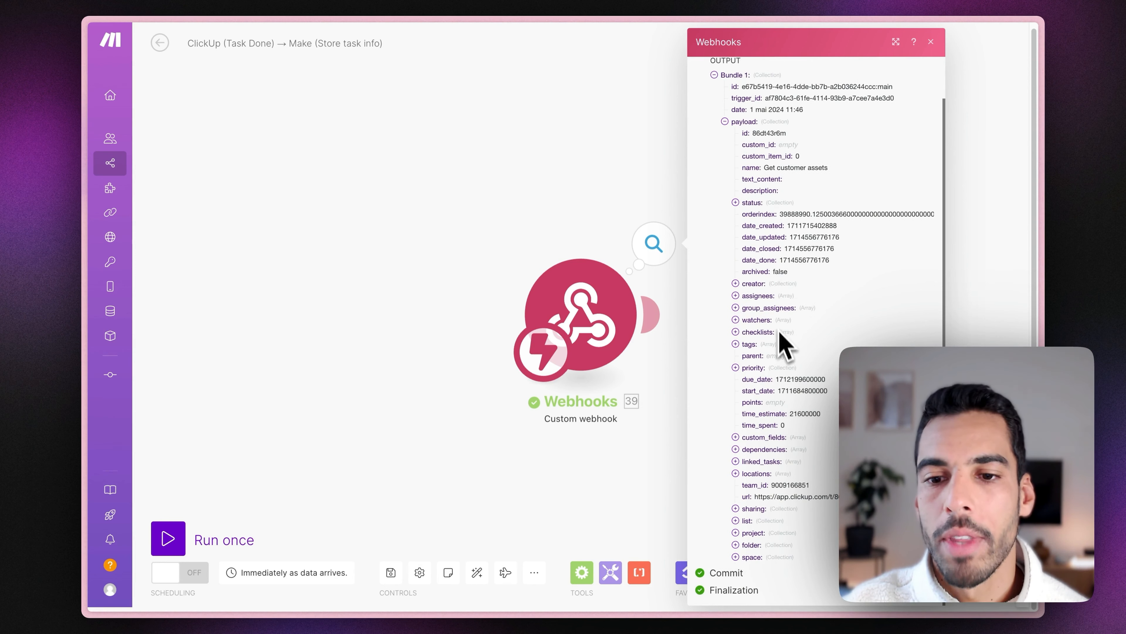
{"action": "left_click", "coordinate": [594, 207]}
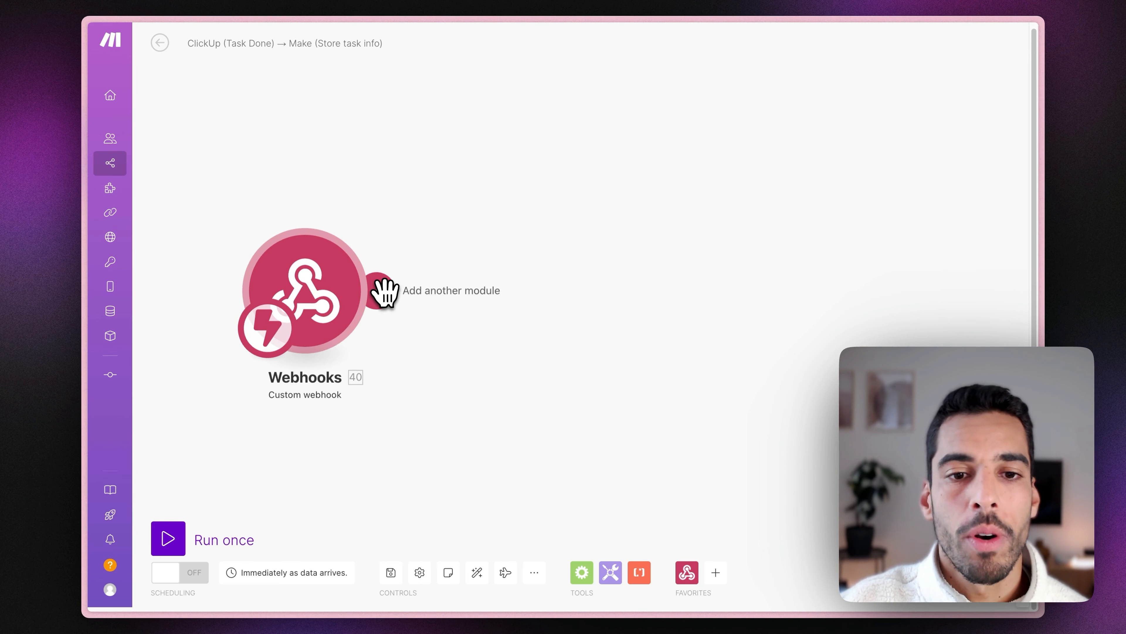
Add a Data store 'Add/replace a record' step and create a store named 'Clickup task Done'.
{"action": "left_click", "coordinate": [384, 292]}
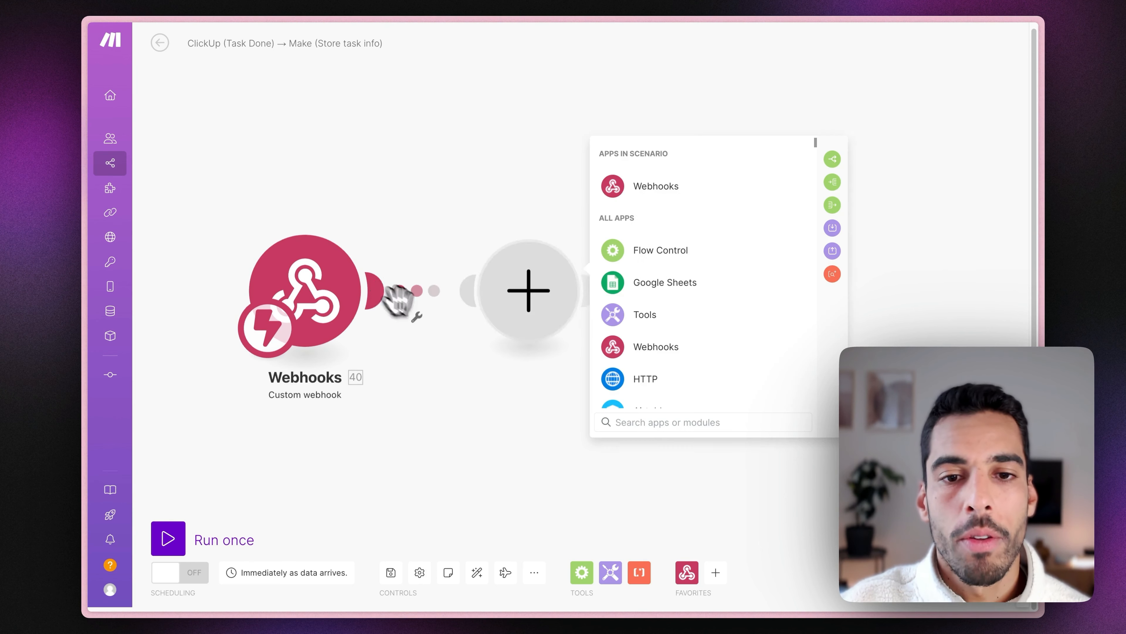
{"action": "left_click", "coordinate": [647, 427]}
{"action": "type", "text": "data"}
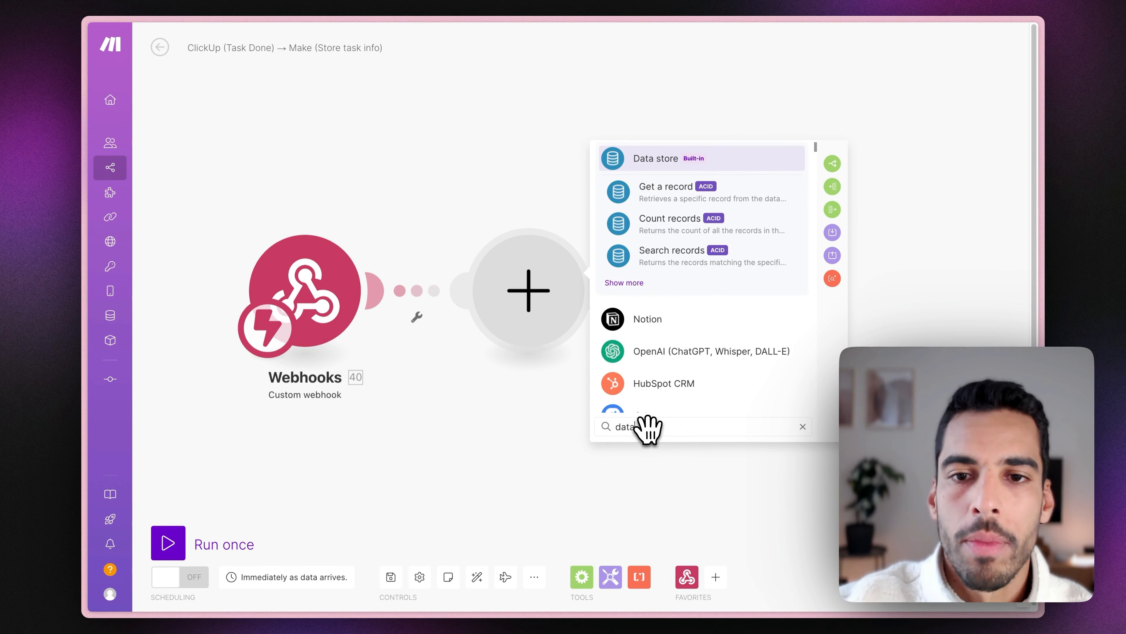
{"action": "left_click", "coordinate": [682, 159]}
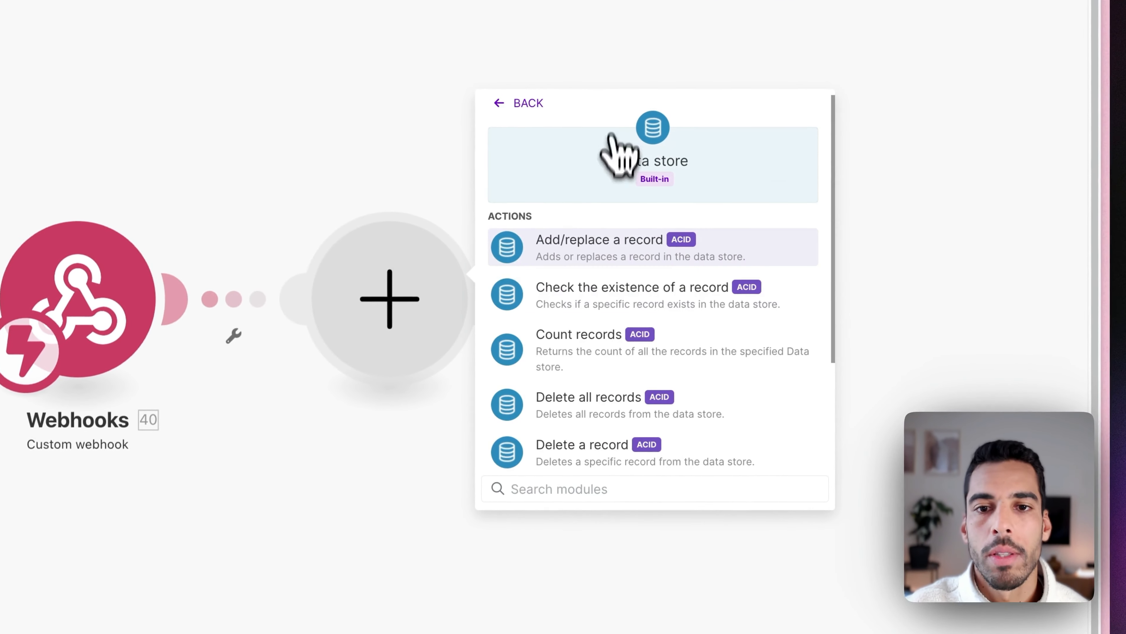
{"action": "left_click", "coordinate": [595, 251]}
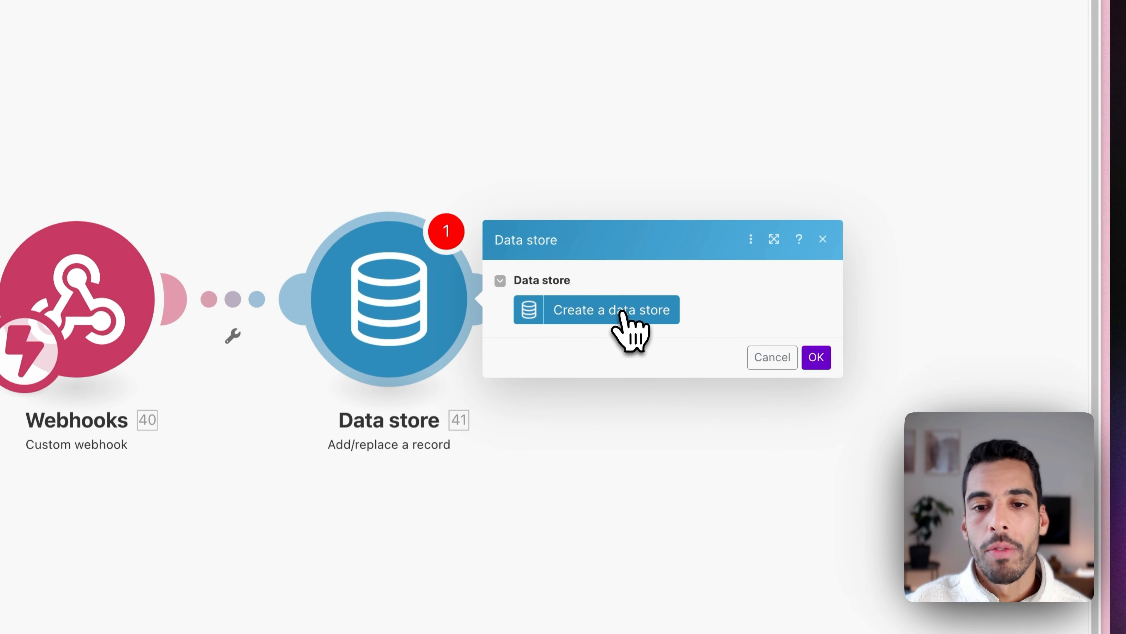
{"action": "left_click", "coordinate": [622, 312]}
{"action": "left_click_drag", "start_coordinate": [830, 204], "coordinate": [721, 222]}
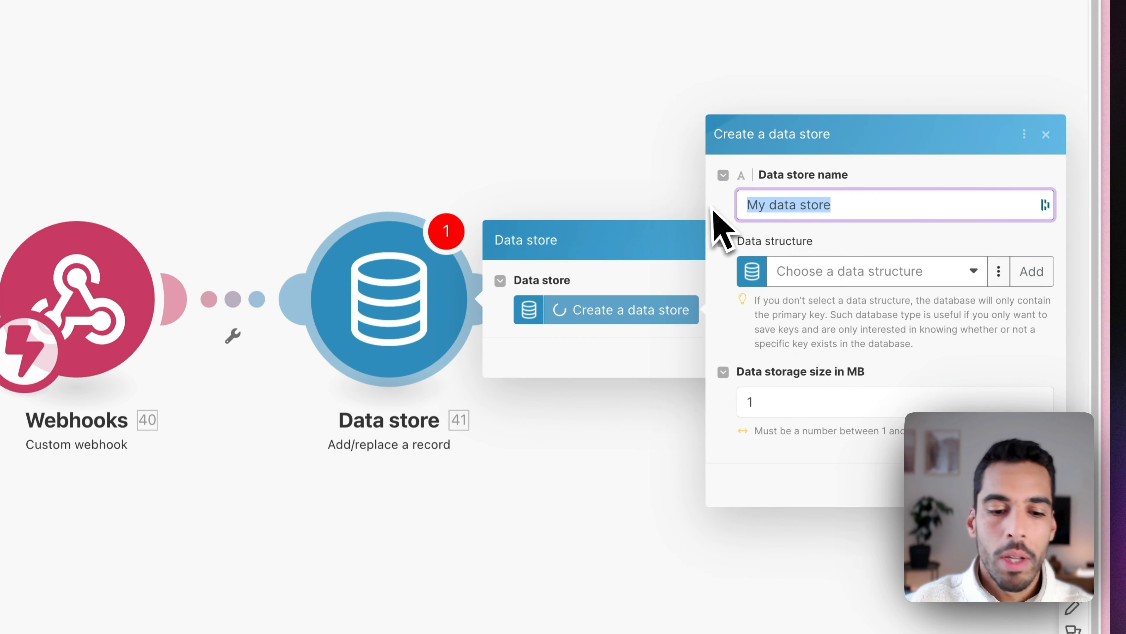
{"action": "type", "text": "Clickup "}
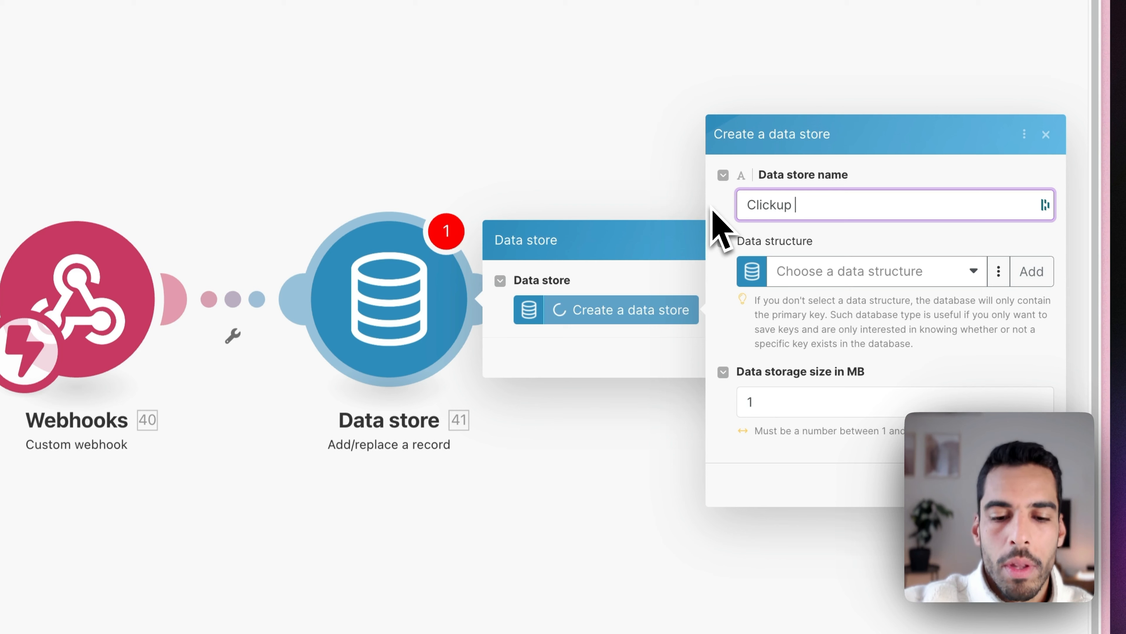
{"action": "type", "text": "task Done"}
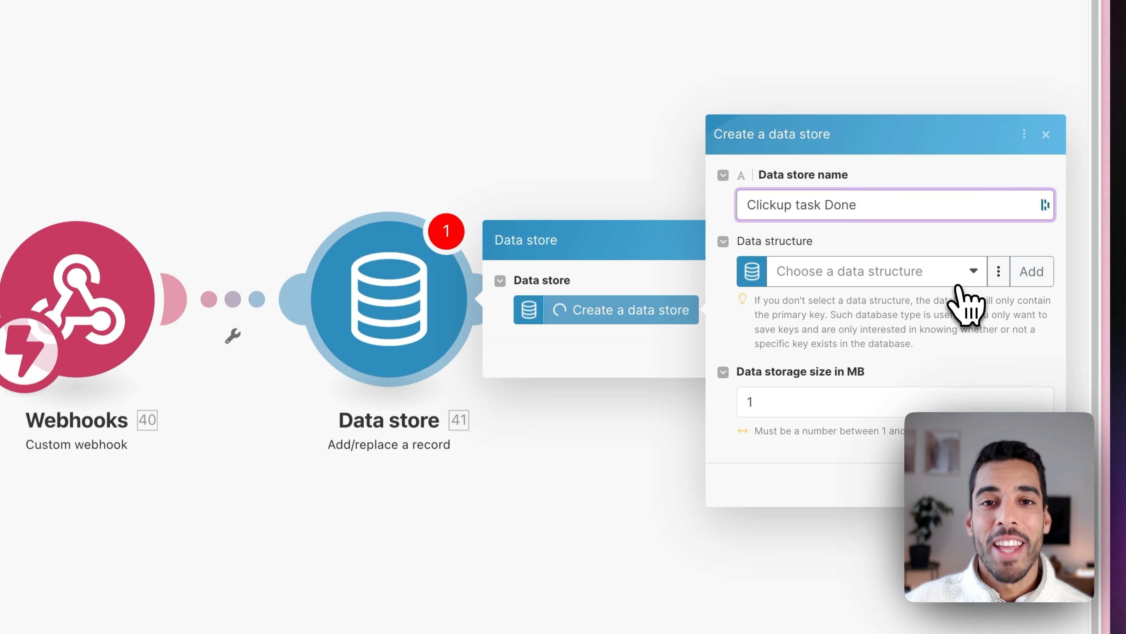
Create a new data structure with a required, multi-line text field 'ID'.
{"action": "left_click", "coordinate": [1032, 273]}
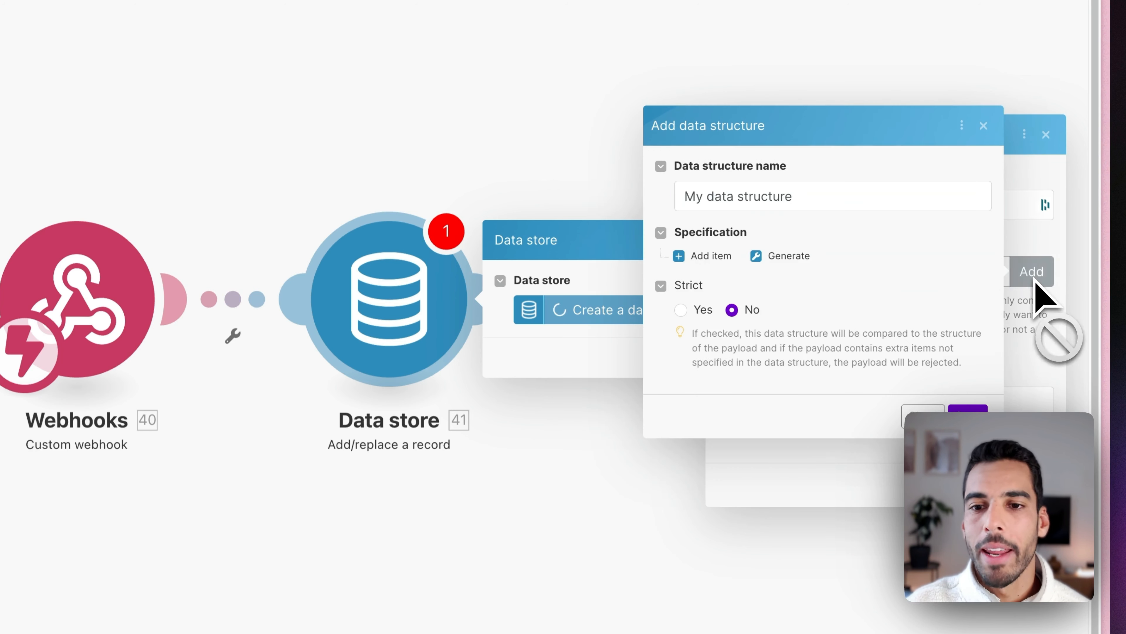
{"action": "left_click", "coordinate": [713, 206]}
{"action": "type", "text": "ClickUp done tasks data structure"}
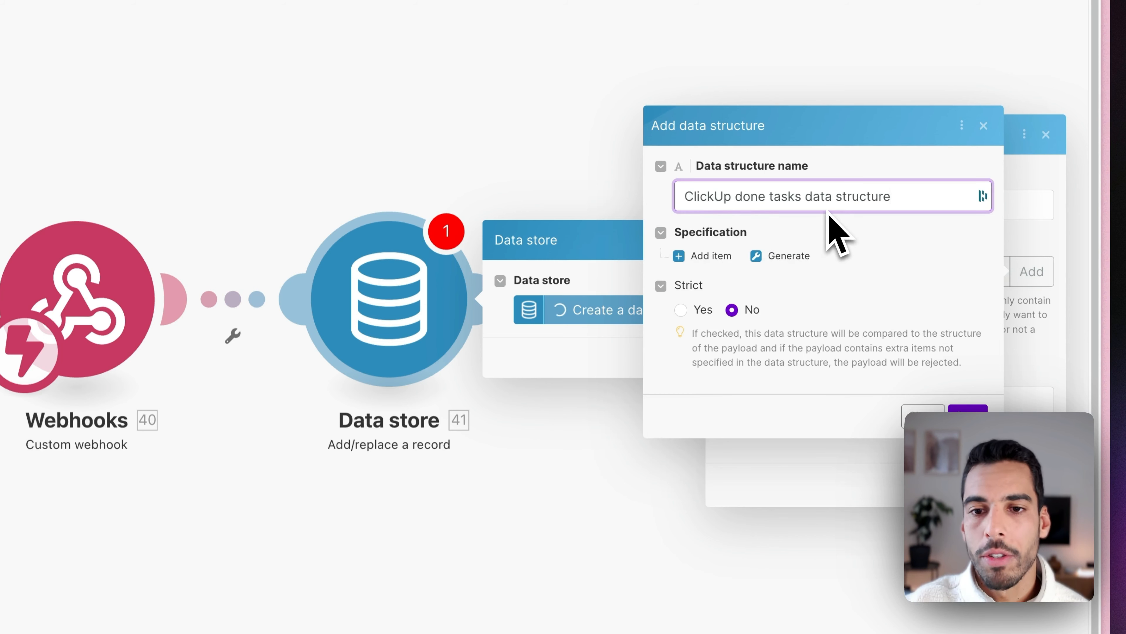
{"action": "left_click", "coordinate": [708, 255]}
{"action": "left_click", "coordinate": [736, 139]}
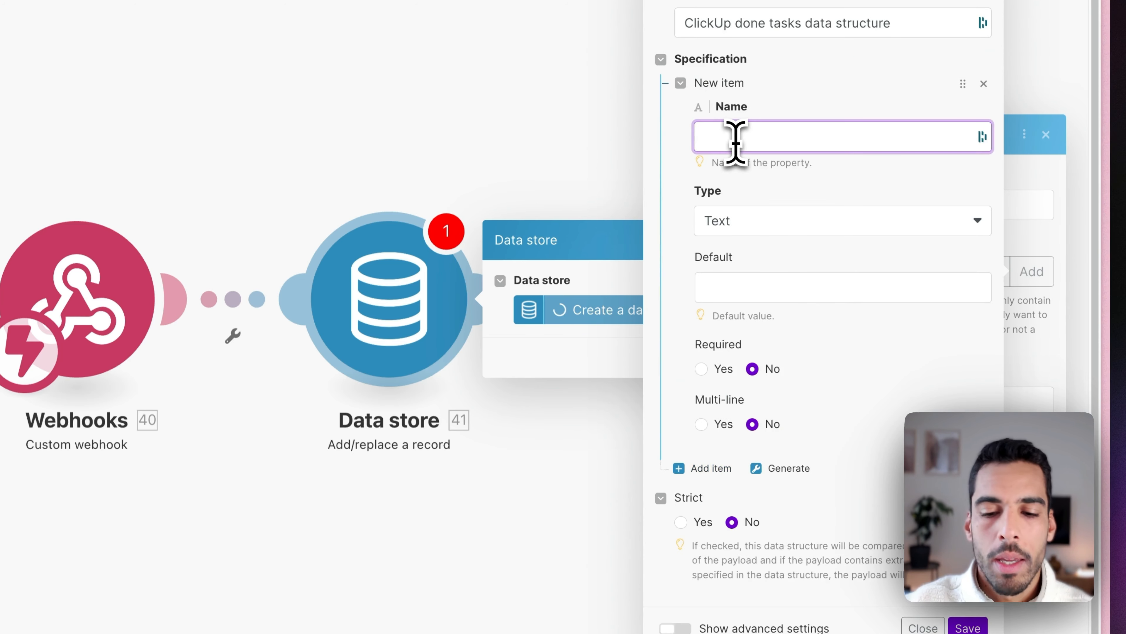
{"action": "type", "text": "ID"}
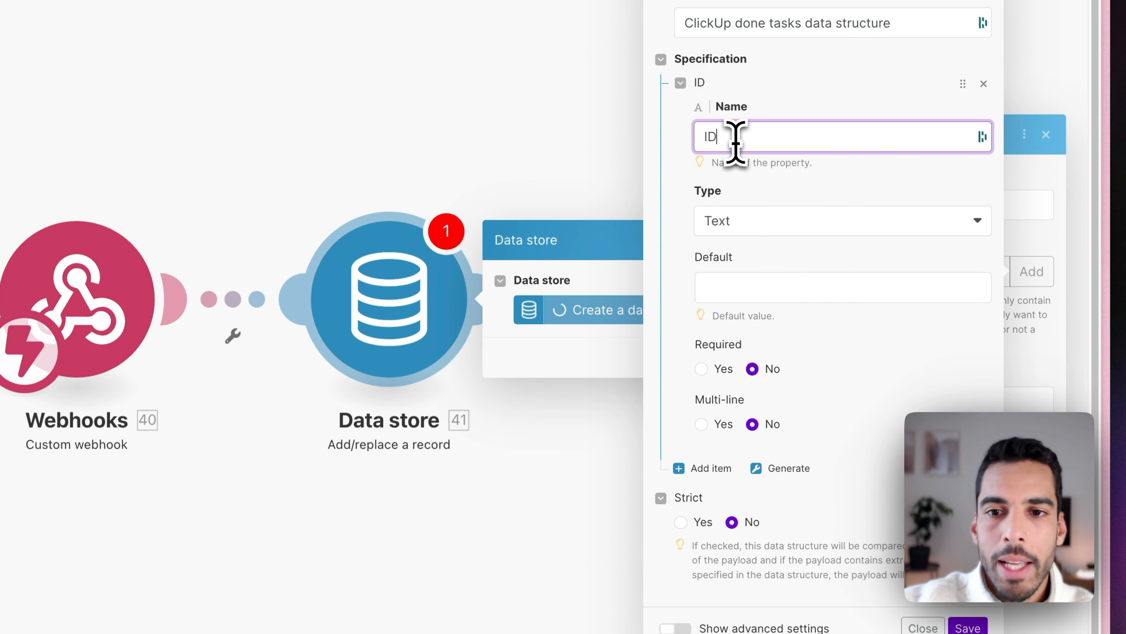
{"action": "left_click", "coordinate": [708, 369]}
{"action": "left_click", "coordinate": [710, 424]}
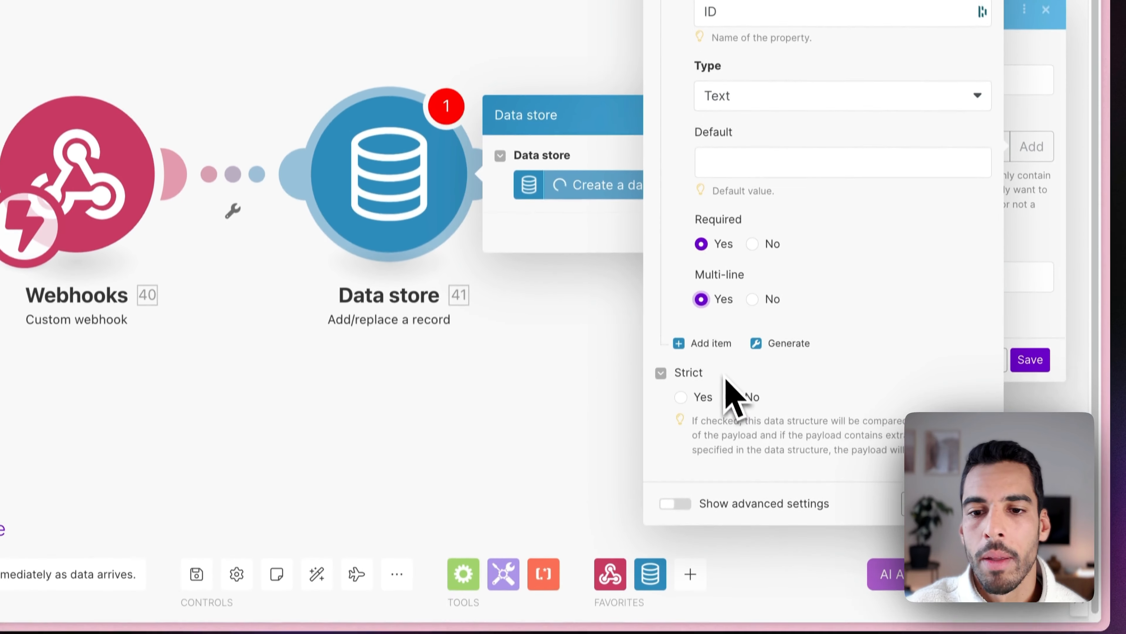
Add a required Date field 'close_date' and save the data structure.
{"action": "left_click", "coordinate": [717, 337]}
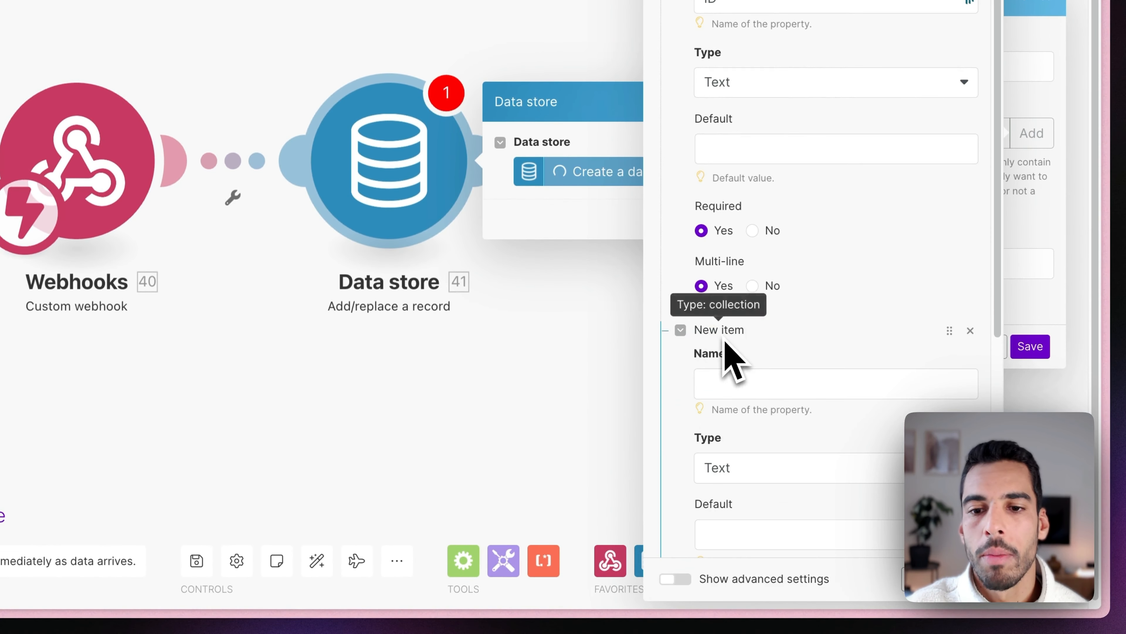
{"action": "left_click", "coordinate": [732, 377]}
{"action": "type", "text": "close_date"}
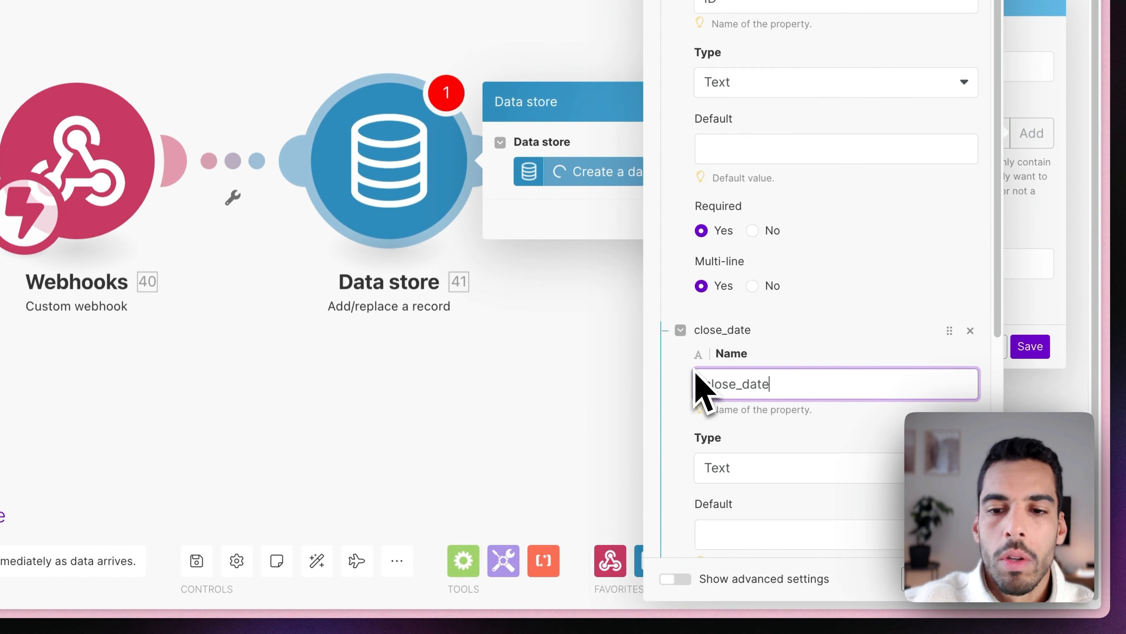
{"action": "left_click", "coordinate": [787, 357]}
{"action": "scroll", "coordinate": [820, 368], "scroll_direction": "down", "scroll_amount": 3}
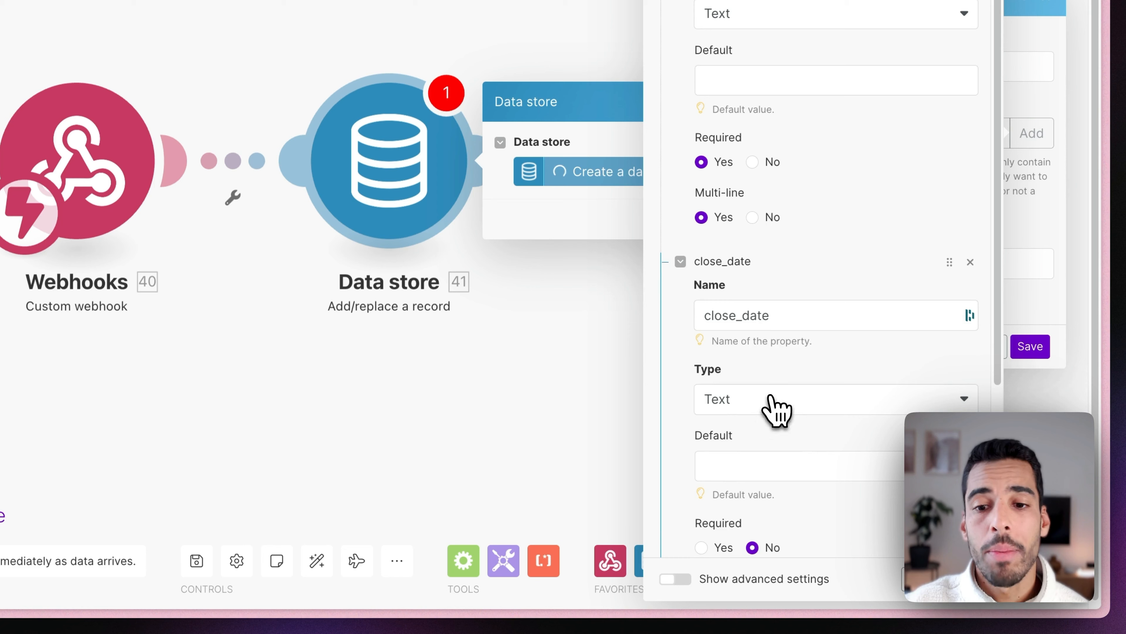
{"action": "left_click", "coordinate": [766, 390]}
{"action": "left_click", "coordinate": [746, 291]}
{"action": "scroll", "coordinate": [747, 382], "scroll_direction": "down", "scroll_amount": 2}
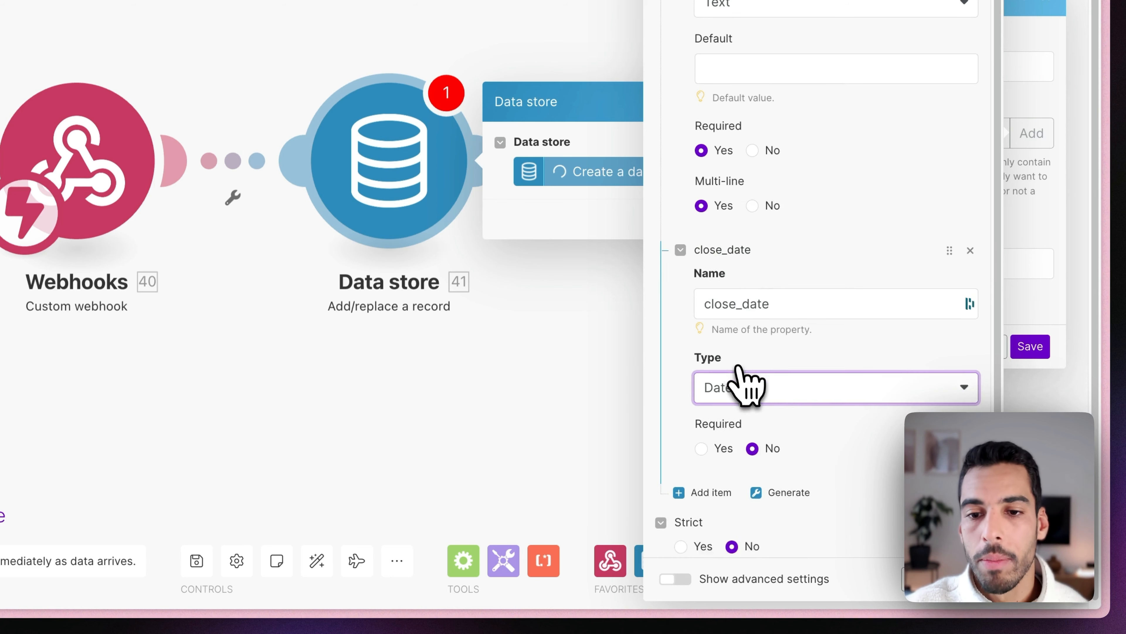
{"action": "scroll", "coordinate": [736, 362], "scroll_direction": "down", "scroll_amount": 2}
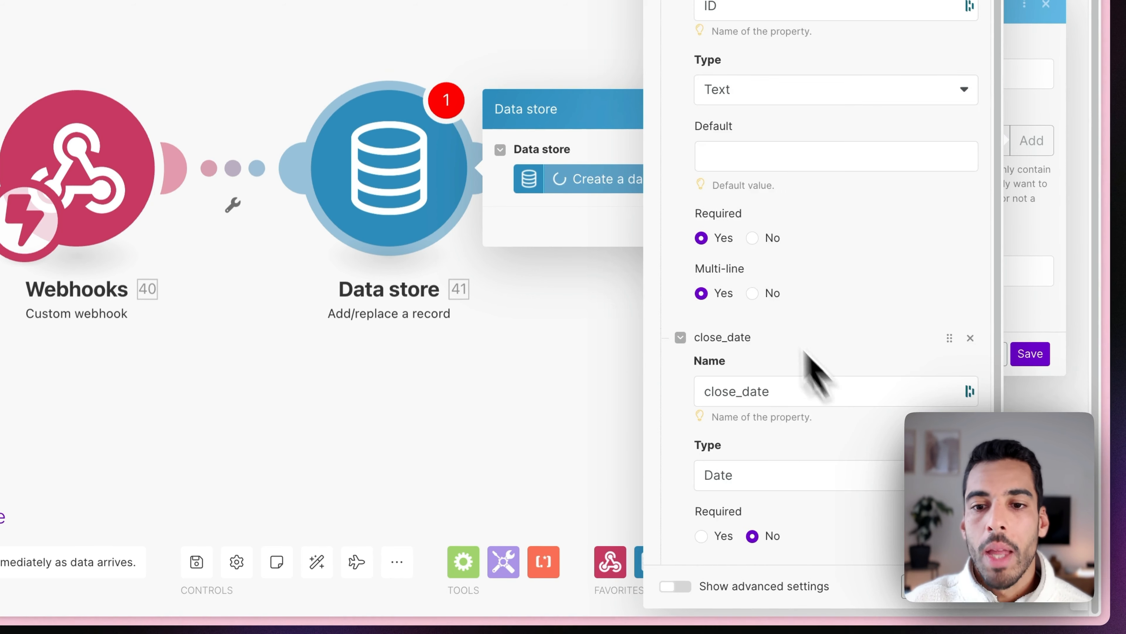
{"action": "scroll", "coordinate": [802, 353], "scroll_direction": "down", "scroll_amount": 4}
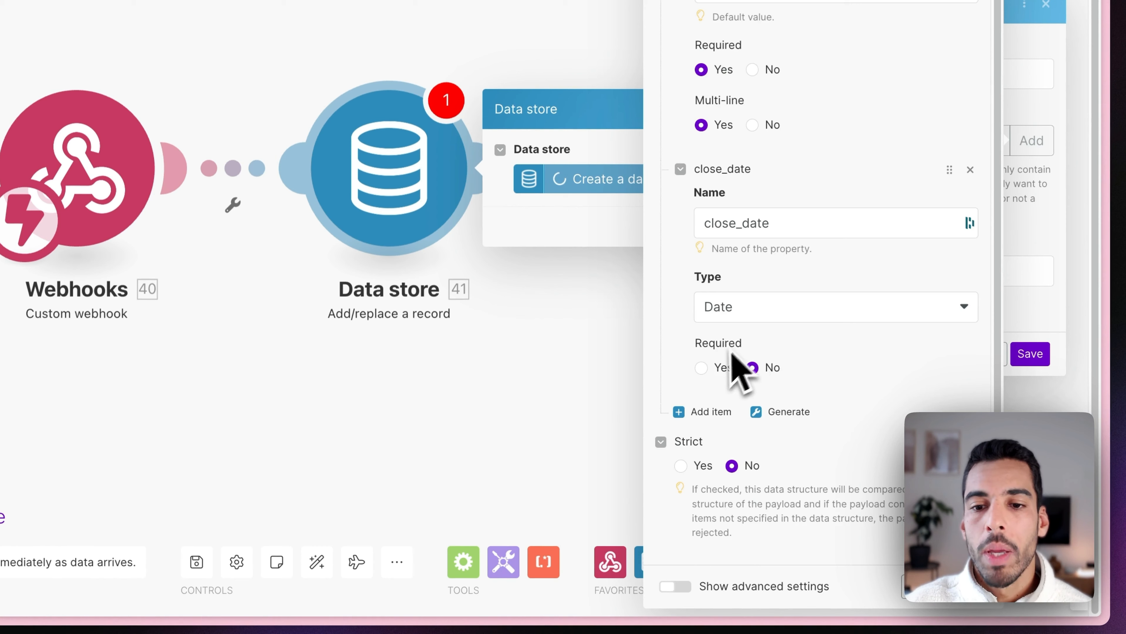
{"action": "left_click", "coordinate": [705, 375]}
{"action": "left_click", "coordinate": [702, 368]}
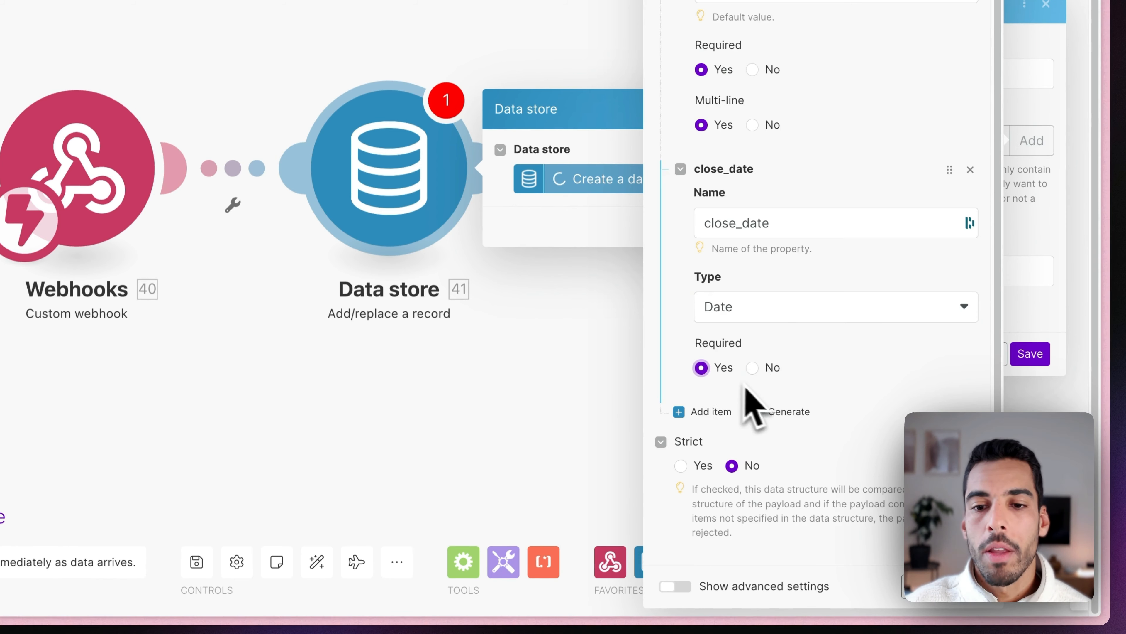
{"action": "left_click", "coordinate": [986, 601]}
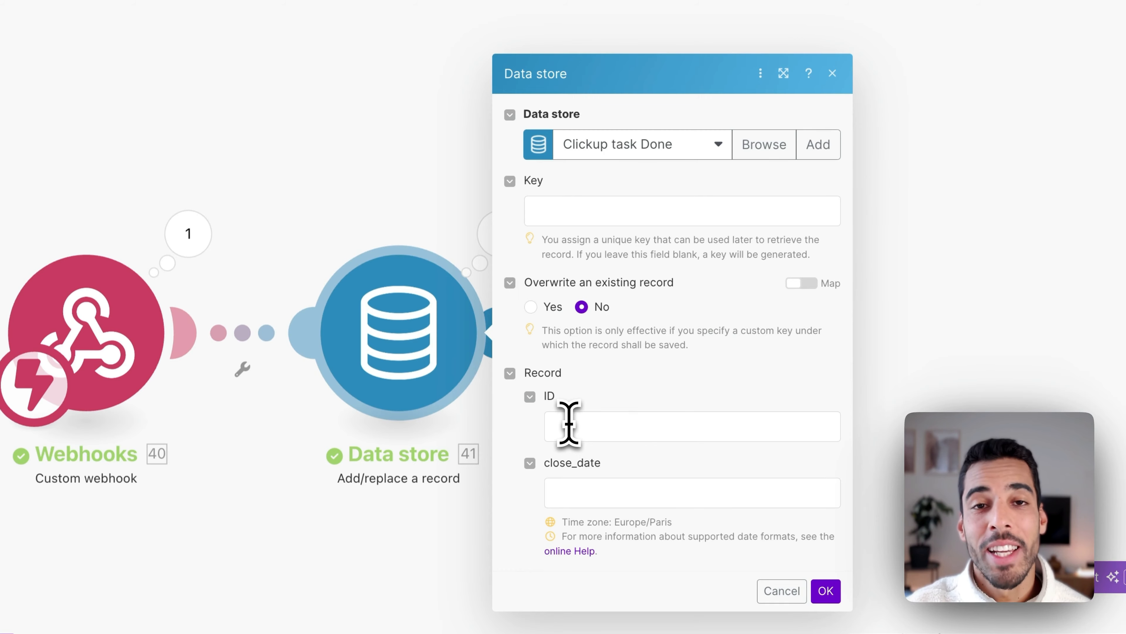
Map payload id to ID and payload date_closed to close_date, then confirm with OK.
{"action": "left_click", "coordinate": [569, 425]}
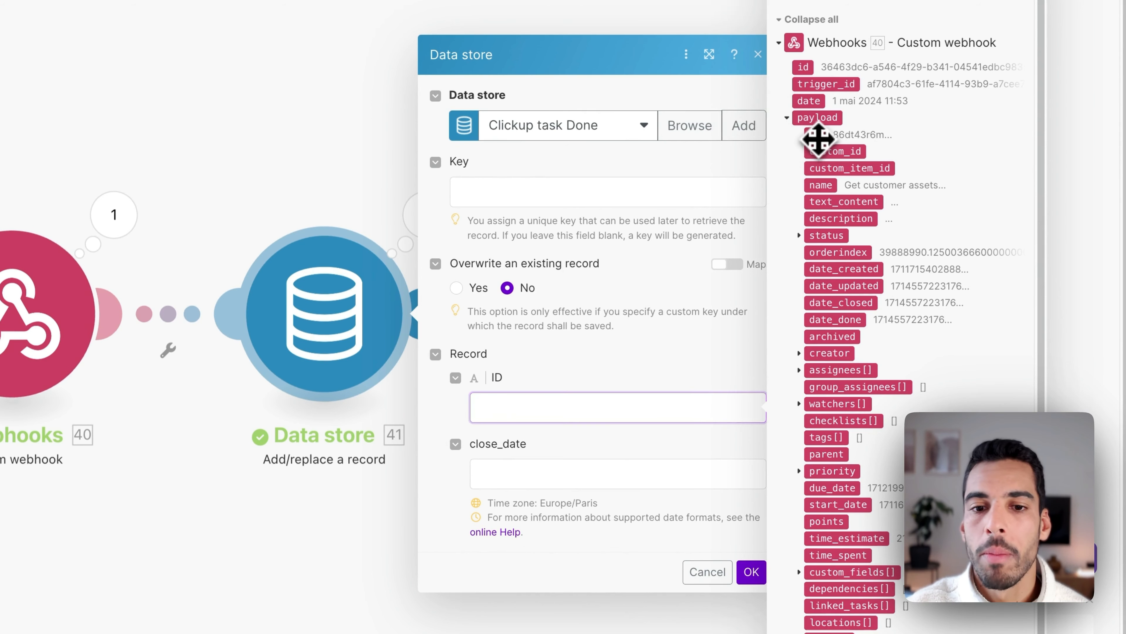
{"action": "left_click", "coordinate": [818, 138]}
{"action": "scroll", "coordinate": [818, 142], "scroll_direction": "down", "scroll_amount": 1}
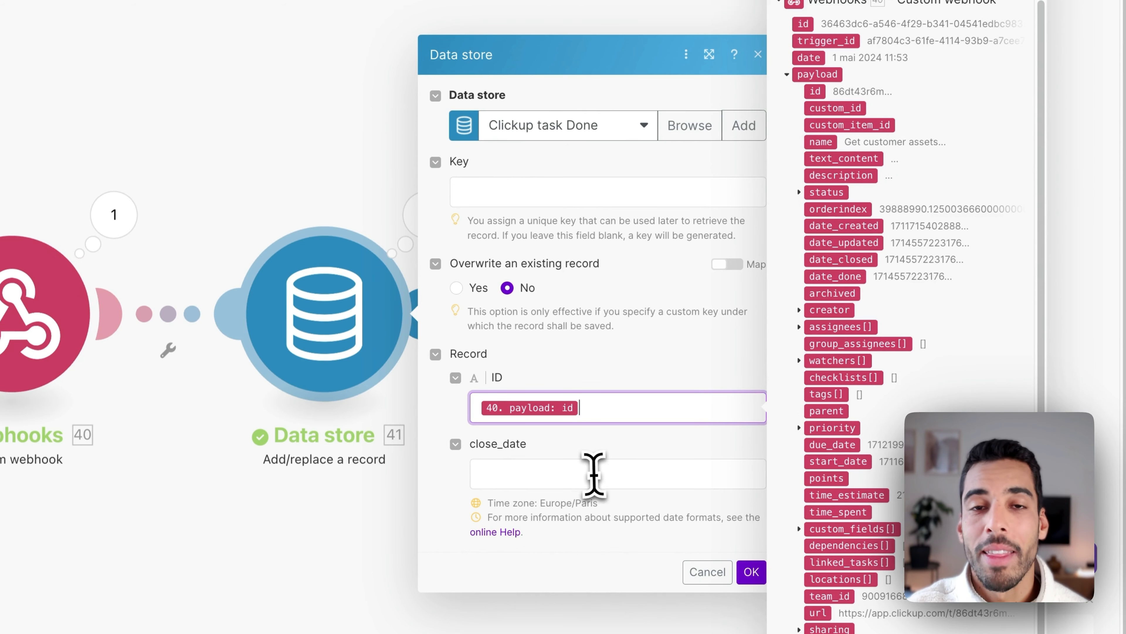
{"action": "left_click", "coordinate": [594, 474]}
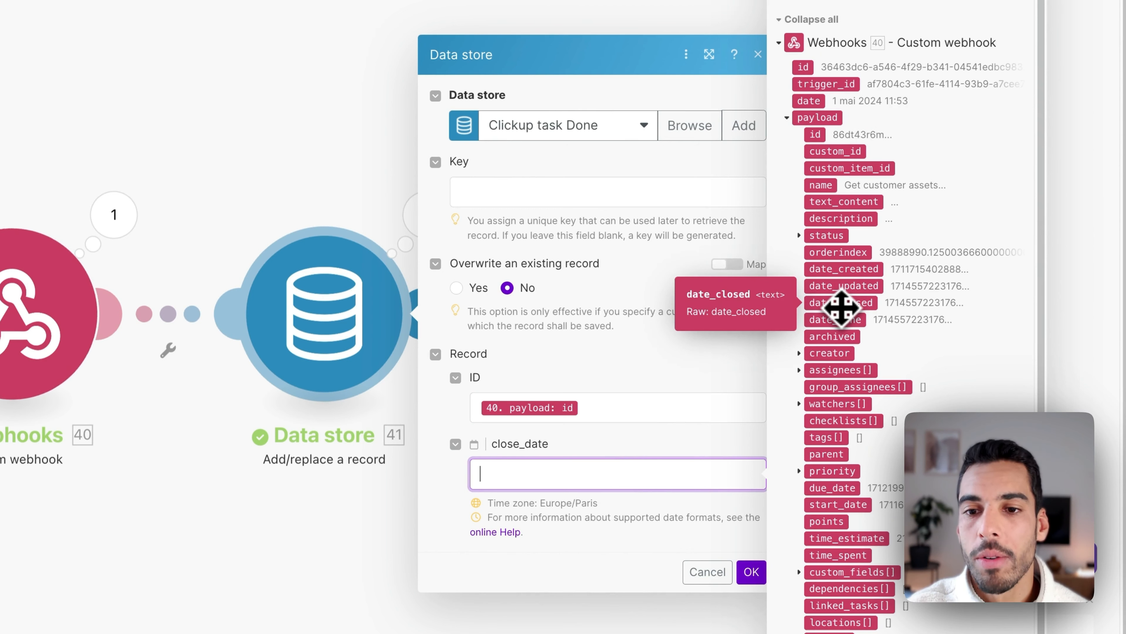
{"action": "left_click", "coordinate": [841, 306]}
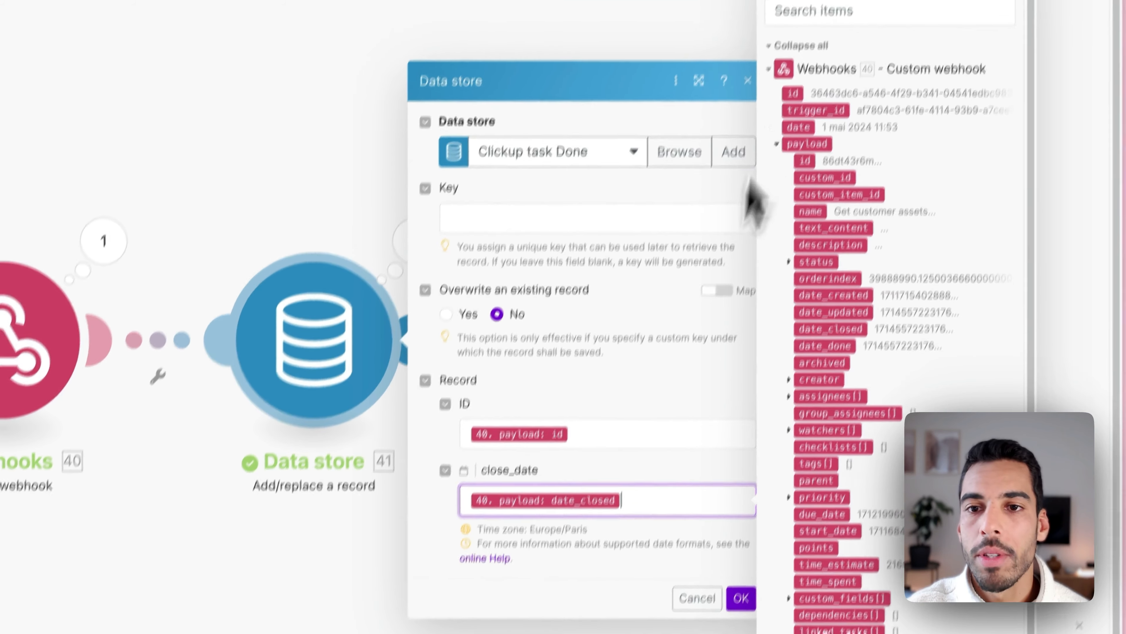
{"action": "left_click", "coordinate": [825, 11]}
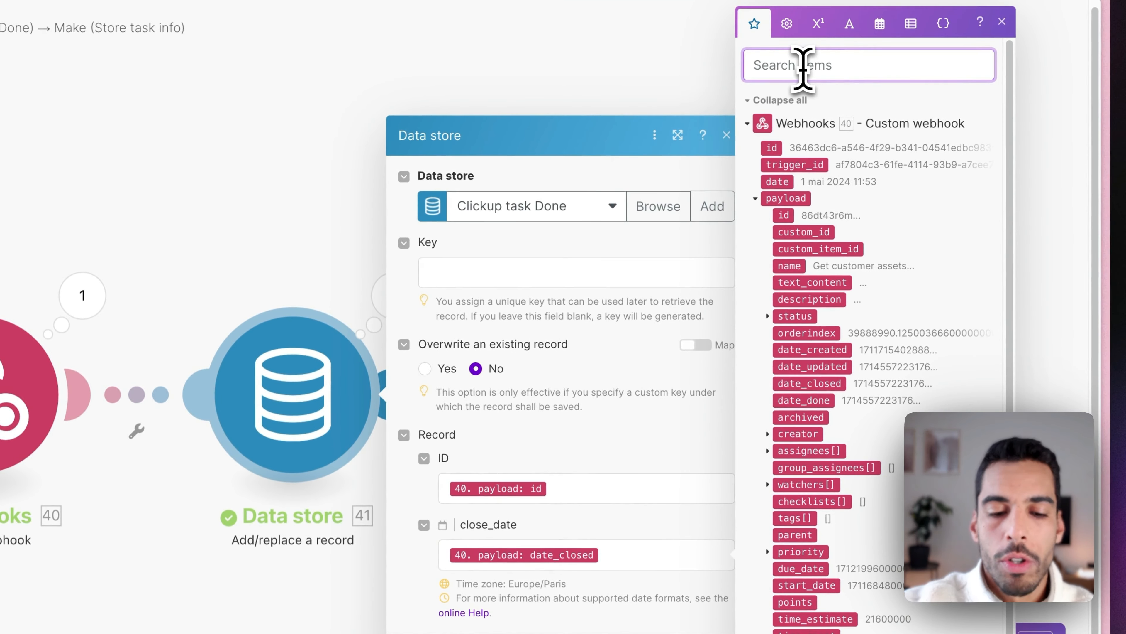
{"action": "type", "text": "clos"}
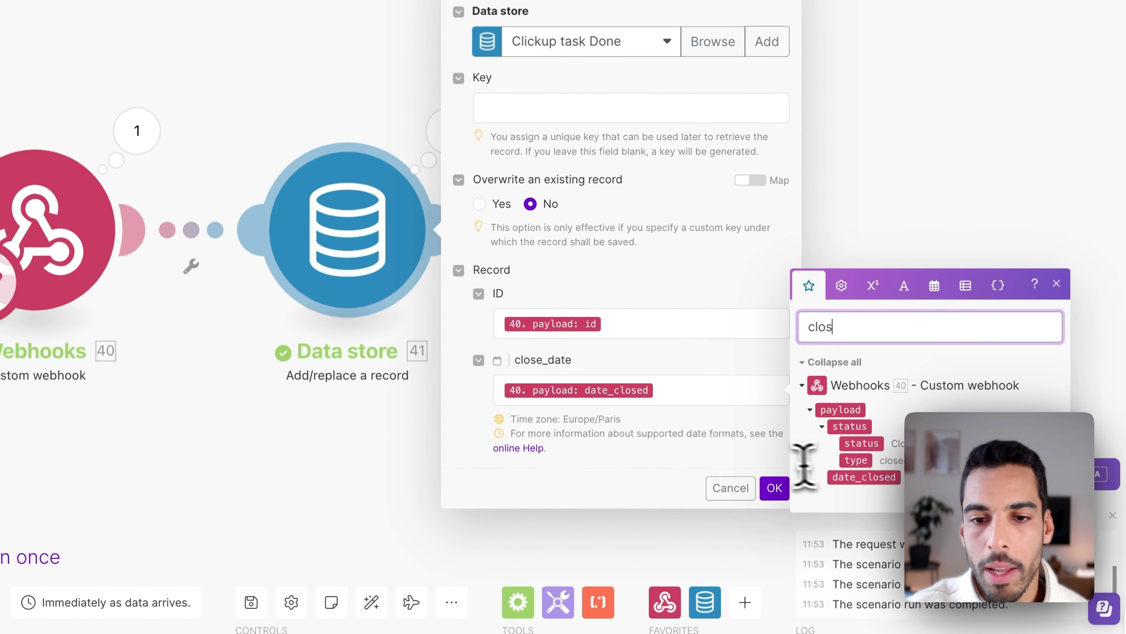
{"action": "left_click", "coordinate": [775, 488]}
{"action": "left_click", "coordinate": [421, 180]}
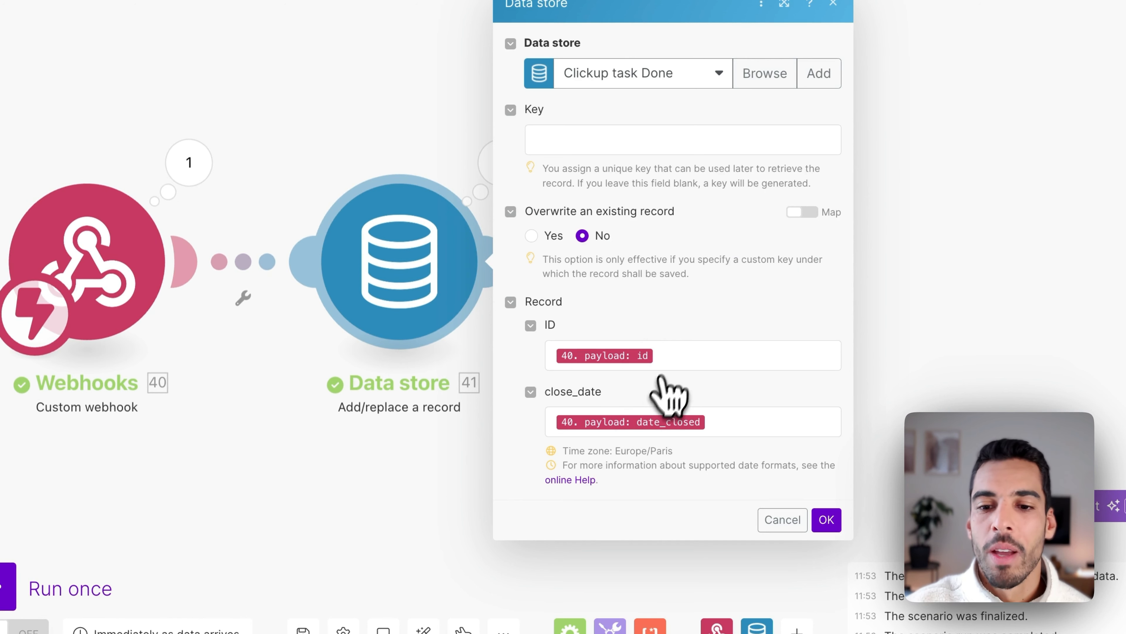
{"action": "left_click", "coordinate": [827, 519]}
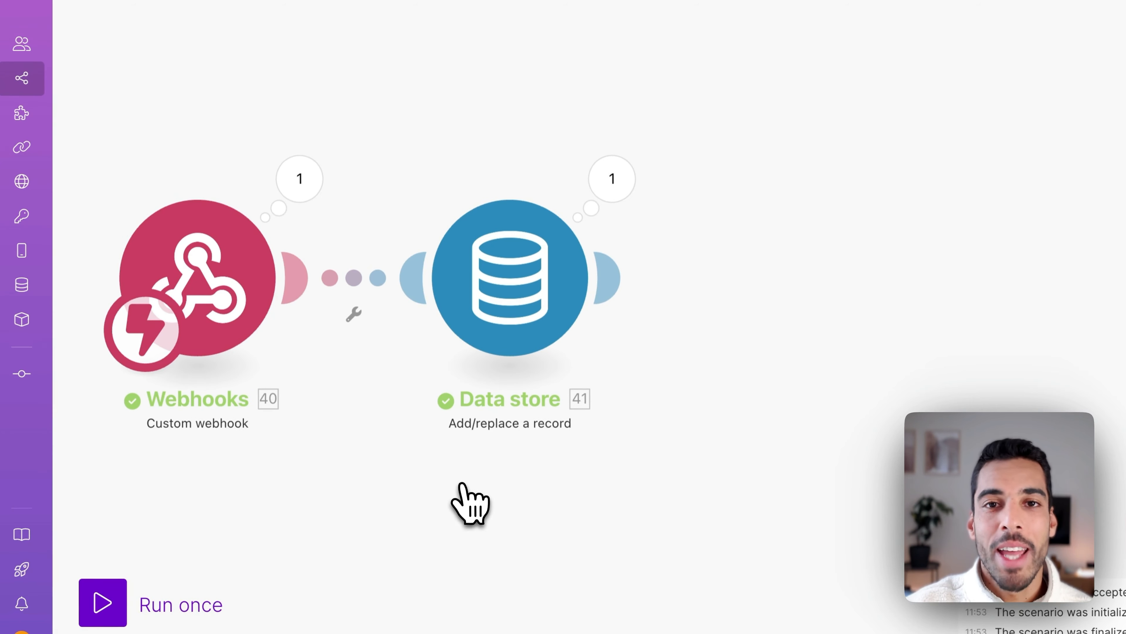
Rename the webhook module to 'Gets done task'.
{"action": "right_click", "coordinate": [224, 322]}
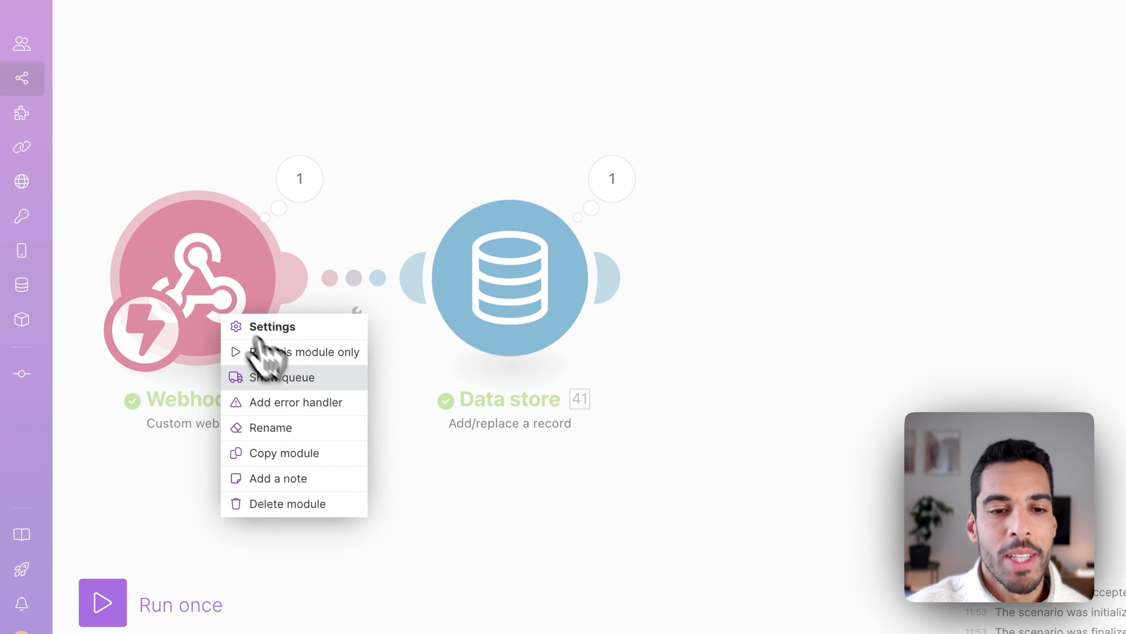
{"action": "left_click", "coordinate": [310, 427]}
{"action": "type", "text": "Gets done task"}
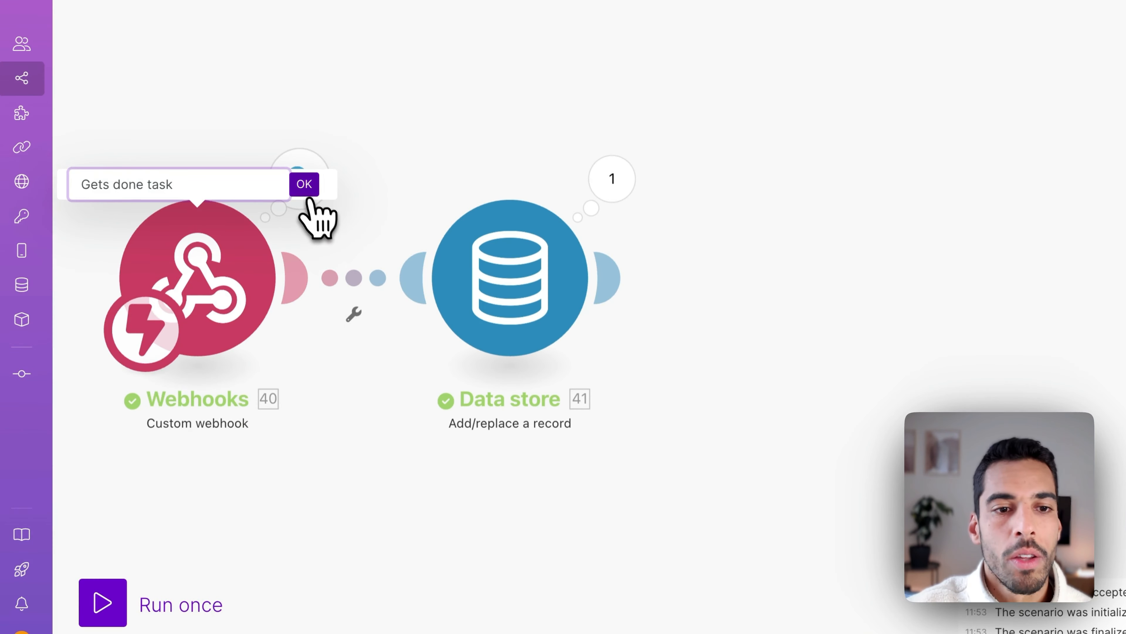
{"action": "left_click", "coordinate": [305, 184]}
Rename the data store module to 'Store closed task ID and Date' and run the scenario once.
{"action": "right_click", "coordinate": [502, 289]}
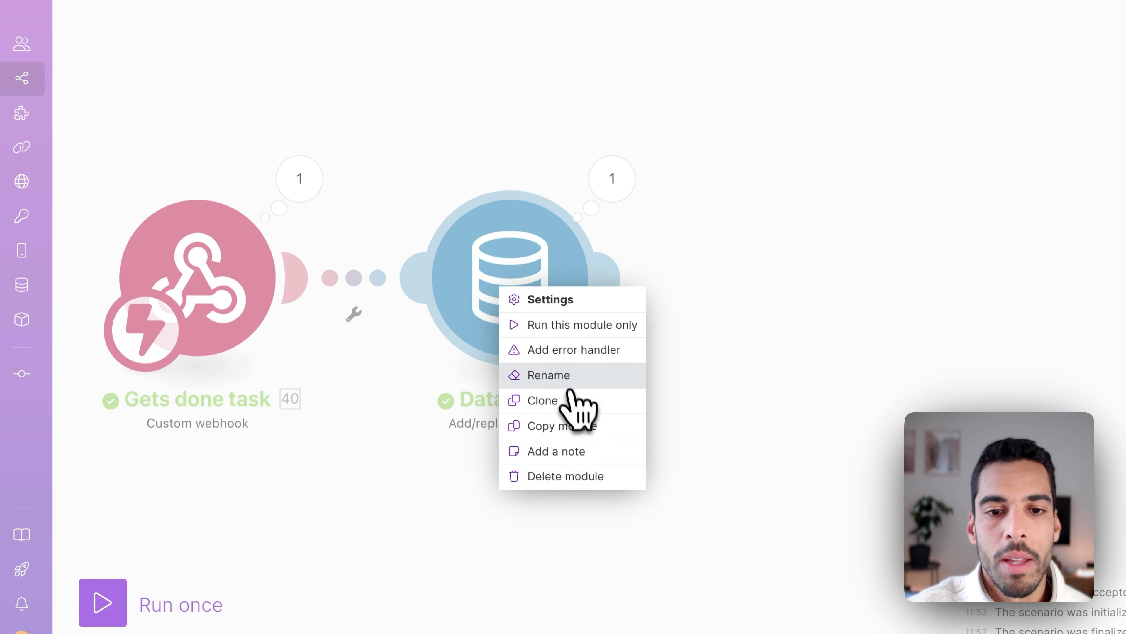
{"action": "left_click", "coordinate": [557, 375]}
{"action": "type", "text": "Store closed task ID and Date"}
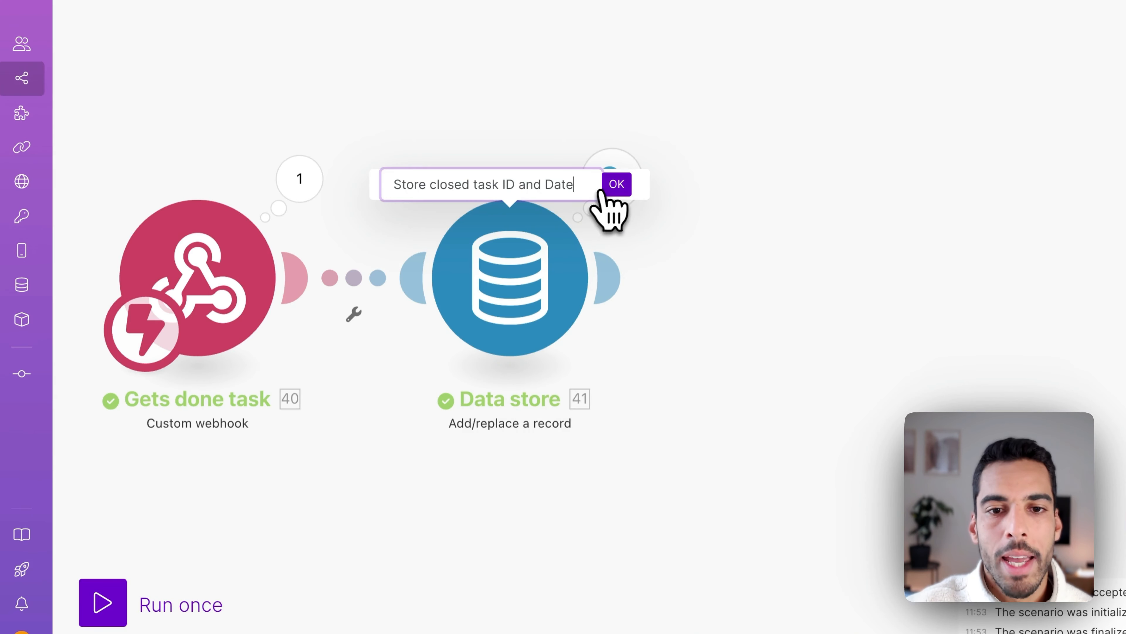
{"action": "left_click", "coordinate": [614, 184]}
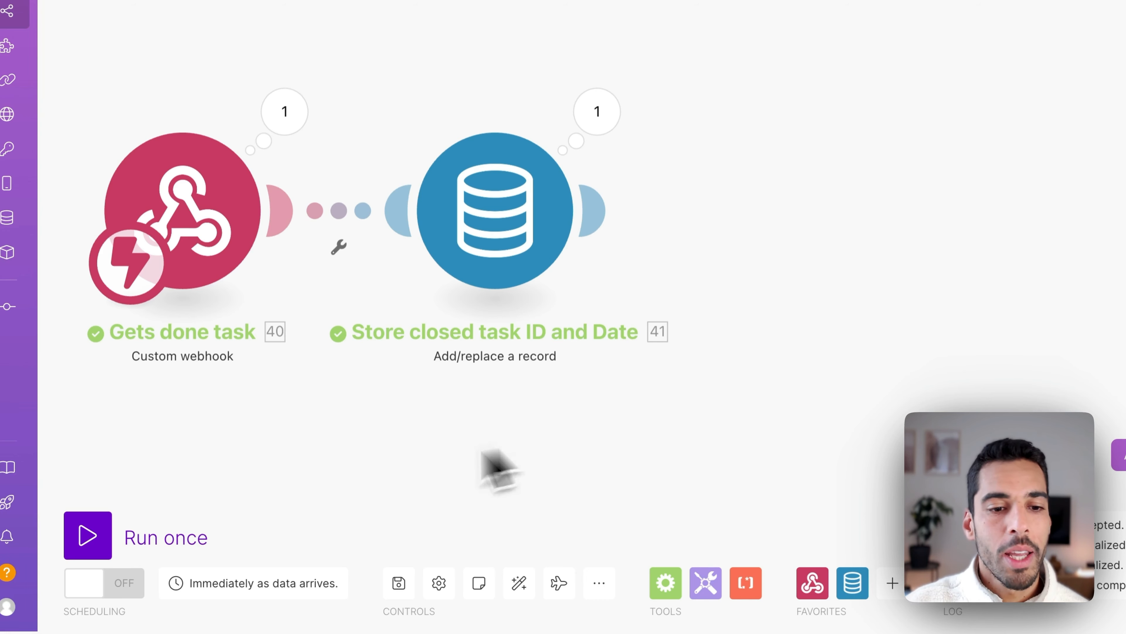
{"action": "left_click", "coordinate": [133, 540]}
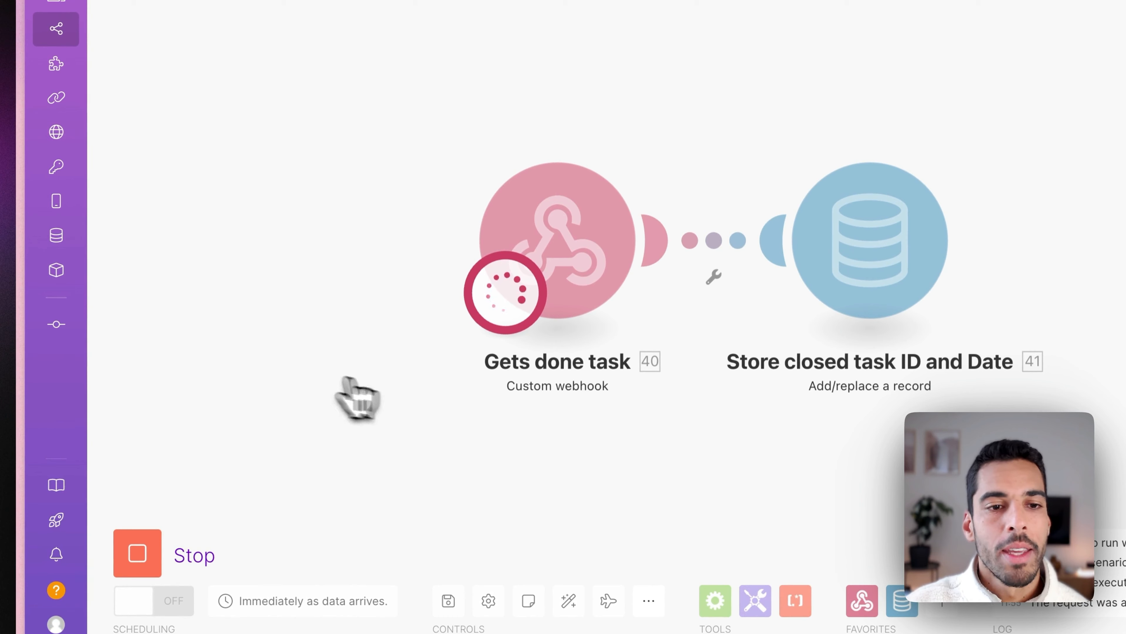
Change the ClickUp task 'Validate the final model' status to CLOSED, then return to Make.
{"action": "mouse_move", "coordinate": [20, 309]}
{"action": "left_click", "coordinate": [116, 538]}
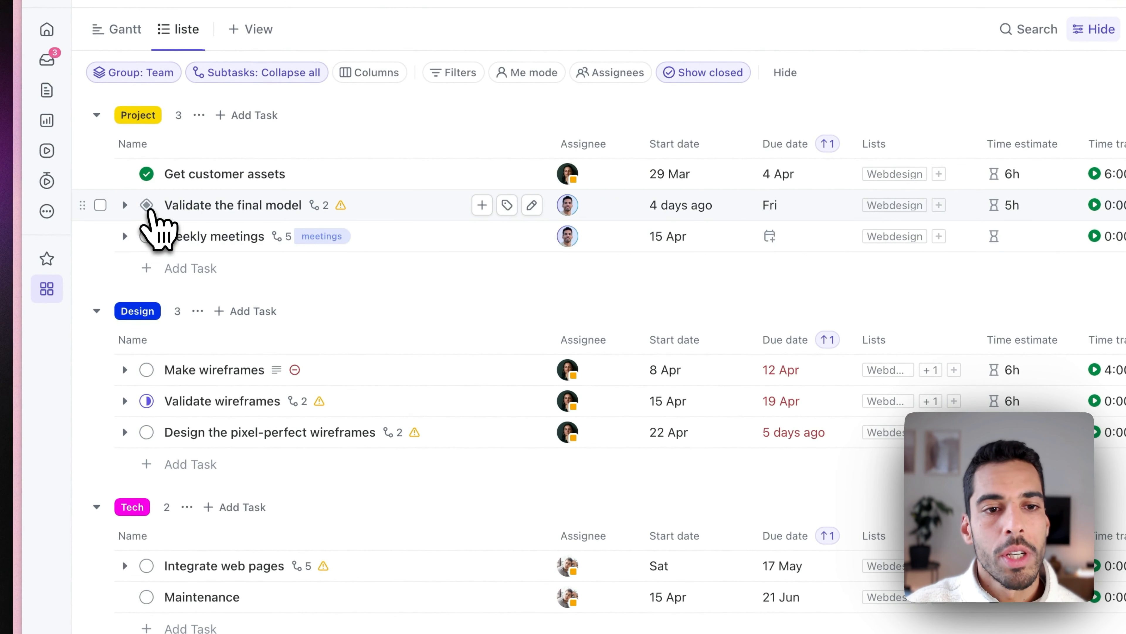
{"action": "left_click", "coordinate": [147, 205]}
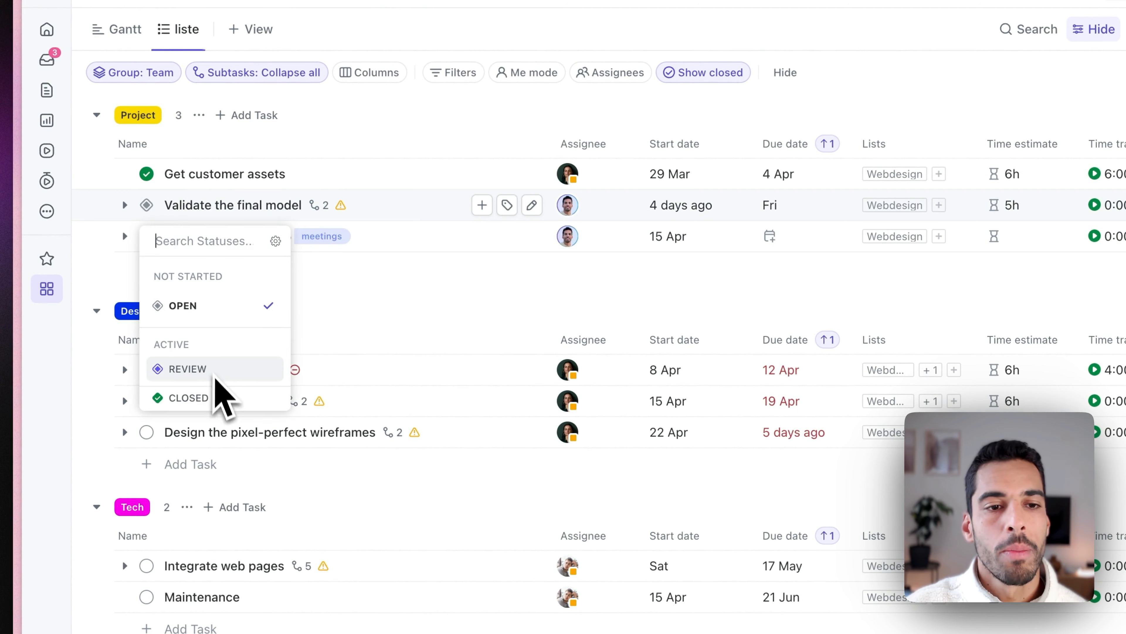
{"action": "left_click", "coordinate": [195, 396]}
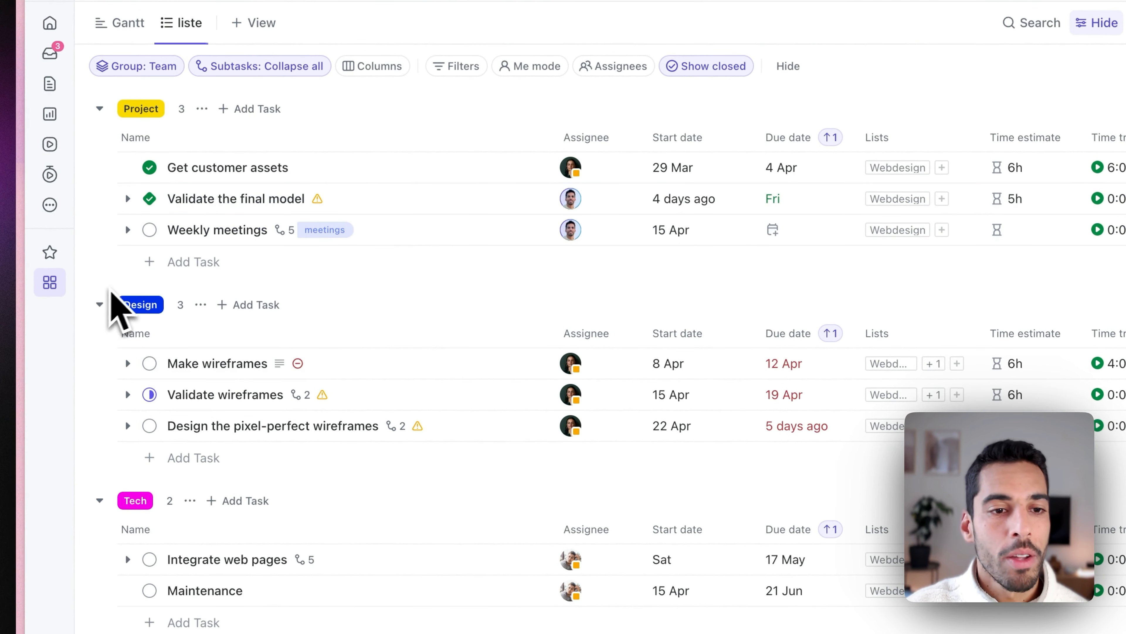
{"action": "mouse_move", "coordinate": [19, 347]}
{"action": "left_click", "coordinate": [133, 517]}
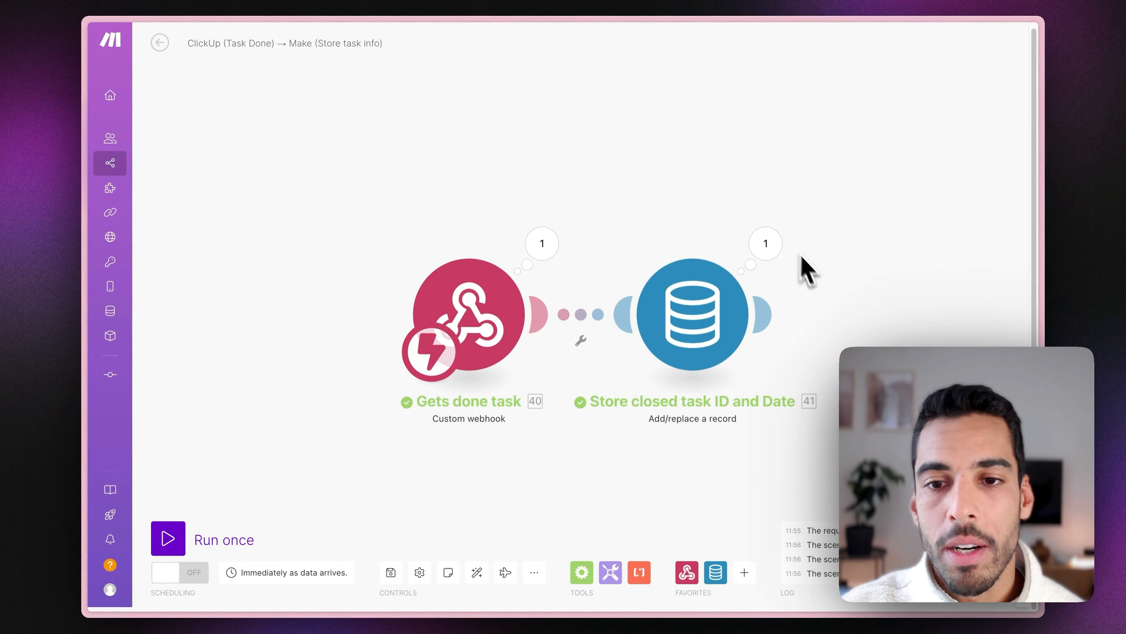
Inspect the webhook payload and the data store's saved output from the test run.
{"action": "left_click", "coordinate": [559, 257]}
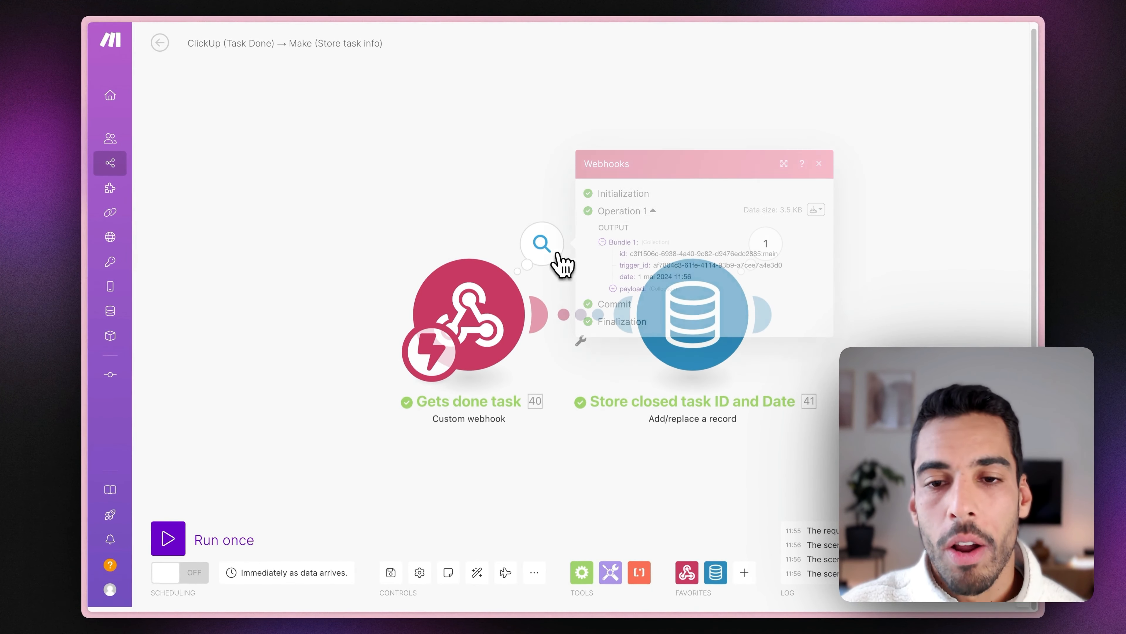
{"action": "left_click", "coordinate": [655, 288]}
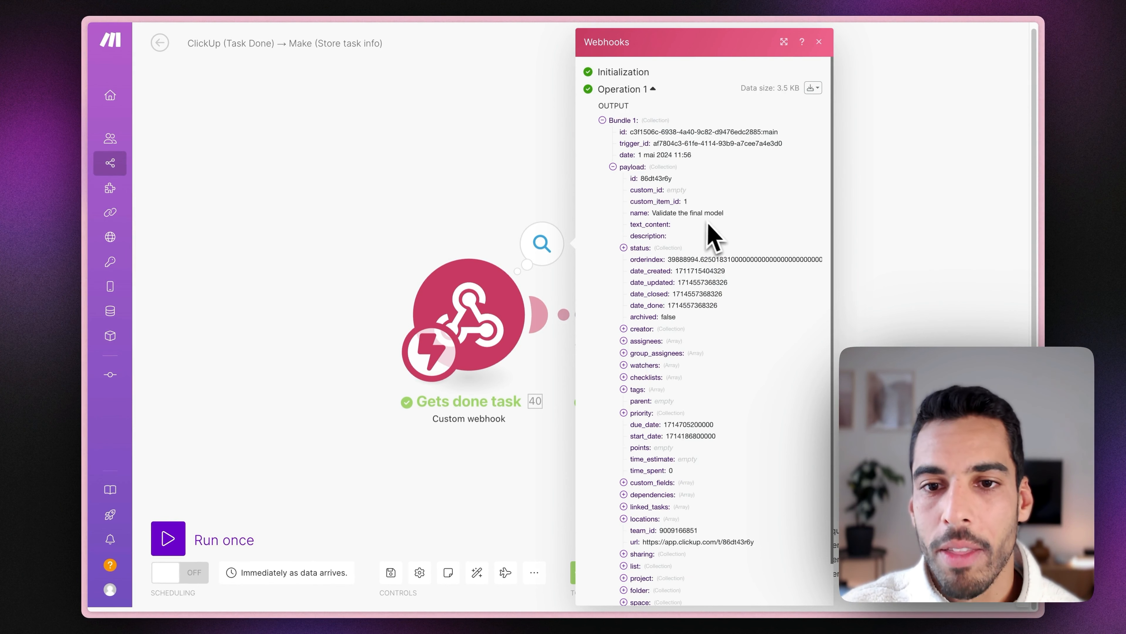
{"action": "left_click", "coordinate": [885, 235]}
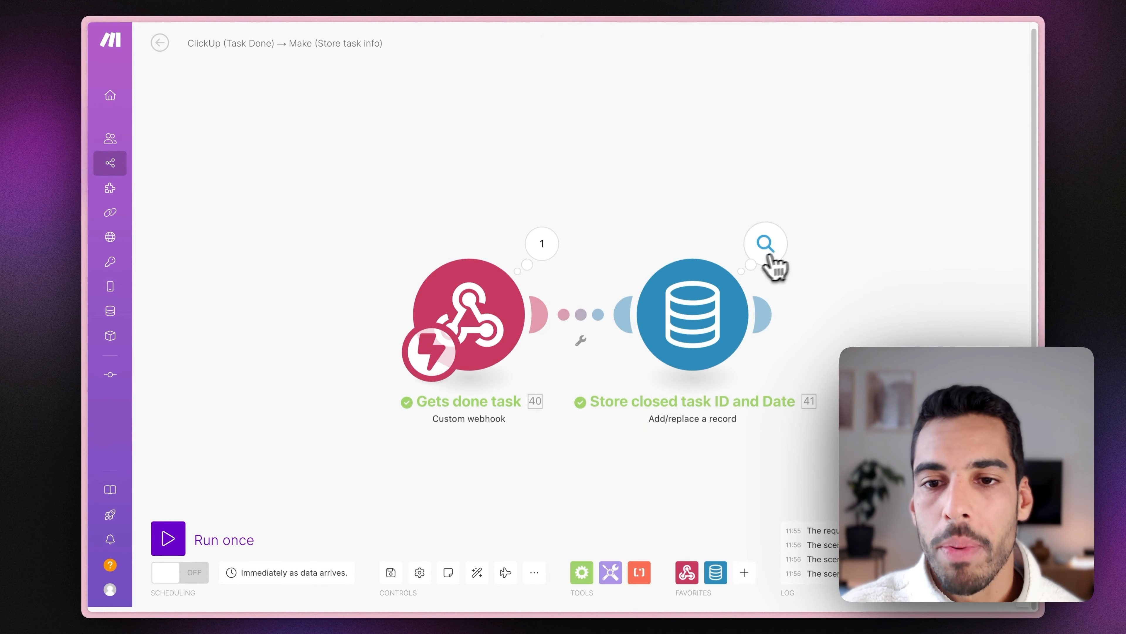
{"action": "left_click", "coordinate": [761, 244]}
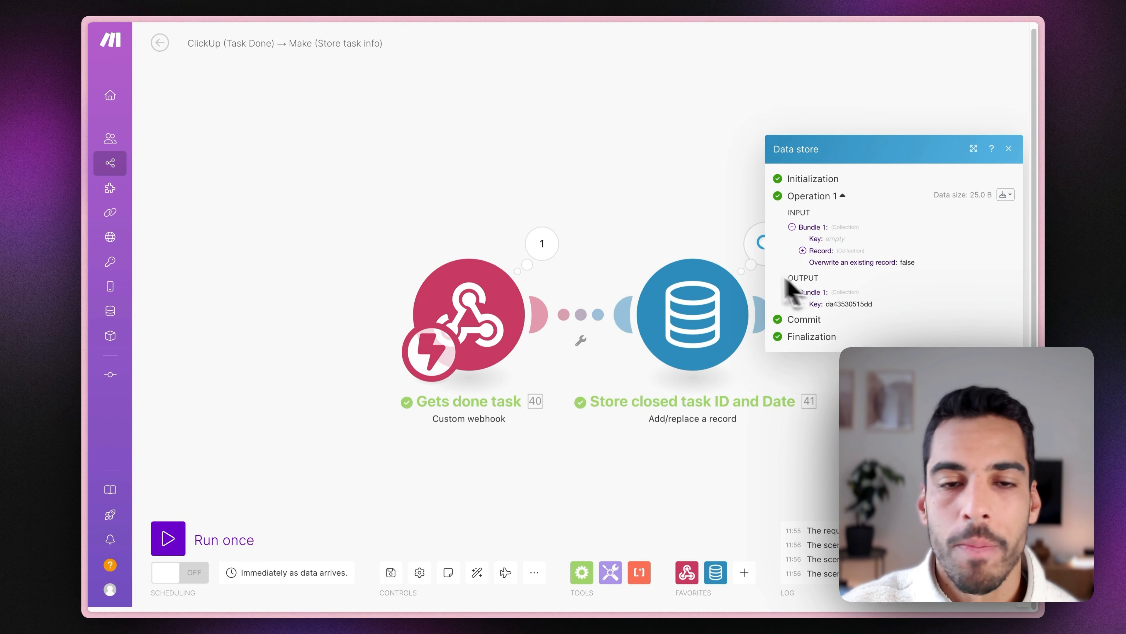
{"action": "left_click", "coordinate": [614, 182]}
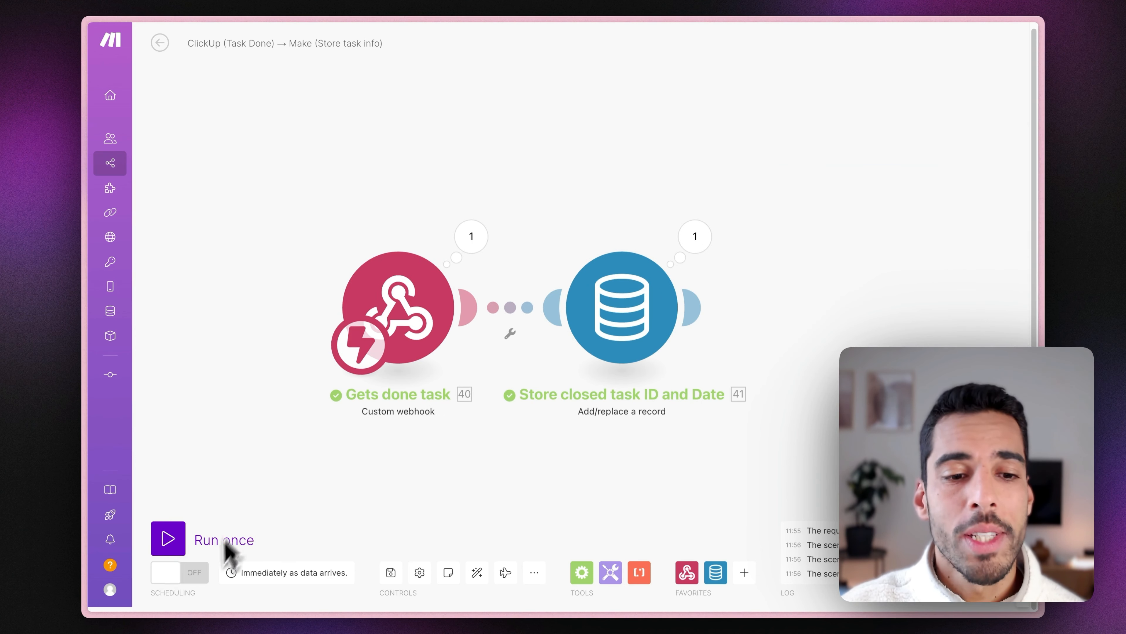
Turn the scenario's scheduling on and save the changes when leaving the editor.
{"action": "left_click", "coordinate": [209, 576]}
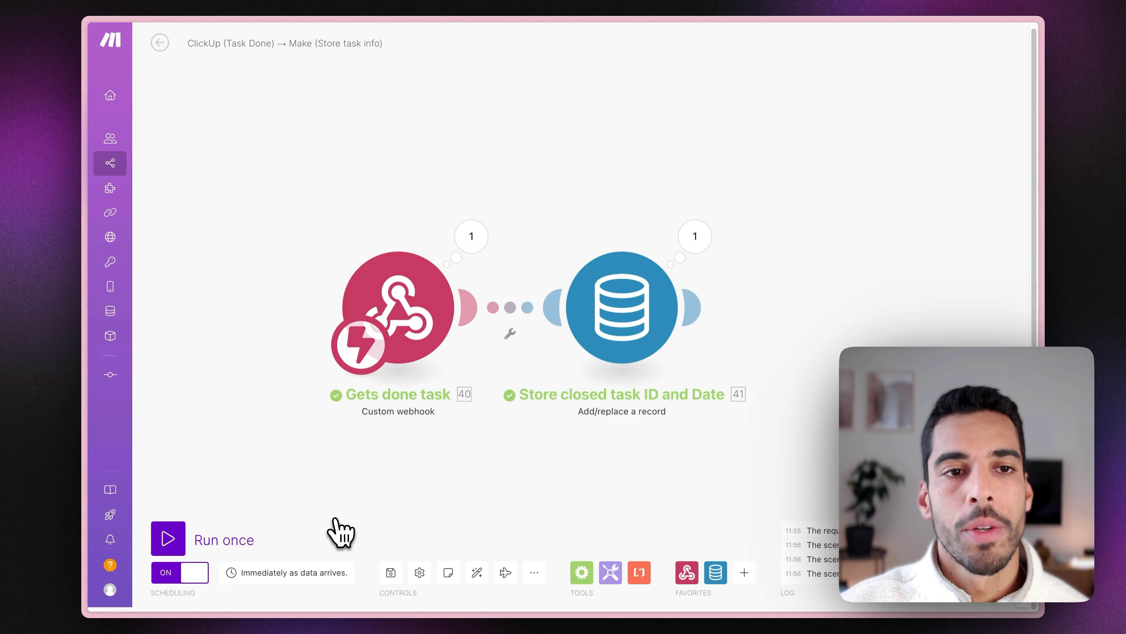
{"action": "left_click", "coordinate": [160, 43]}
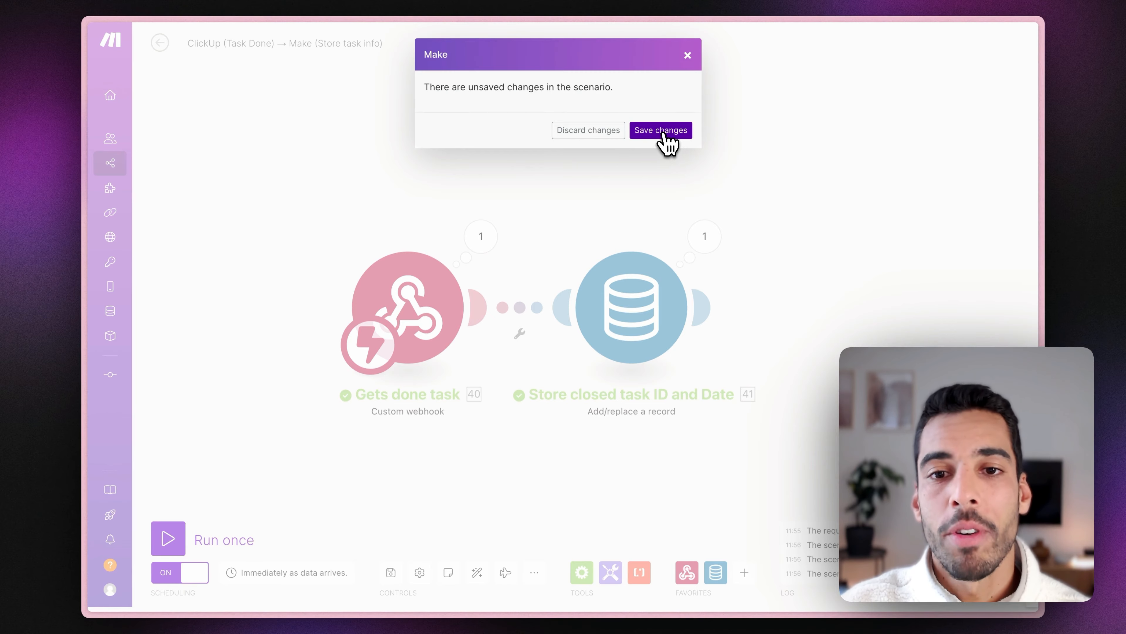
{"action": "left_click", "coordinate": [661, 131]}
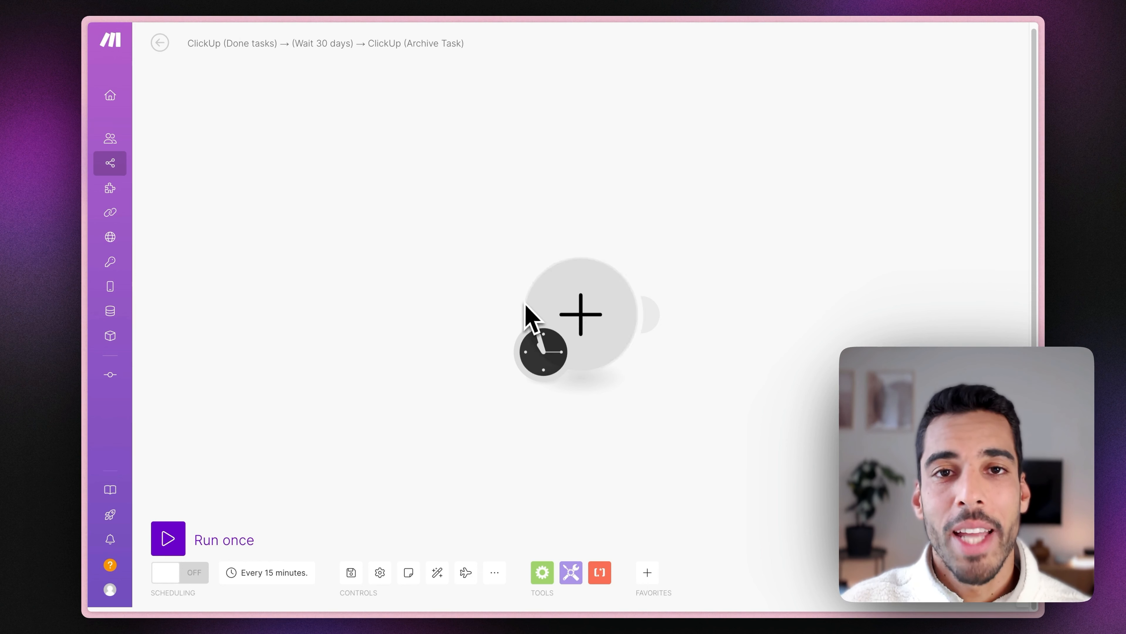
Set the schedule's Run scenario to Every day with the time 22:22.
{"action": "left_click", "coordinate": [293, 573]}
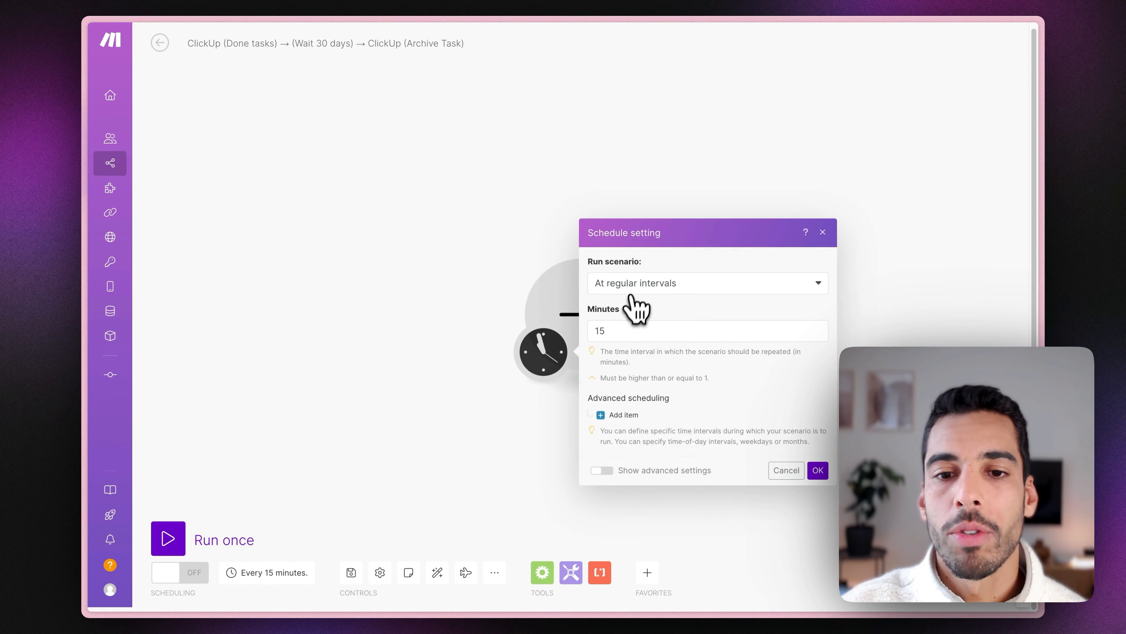
{"action": "left_click", "coordinate": [632, 296]}
{"action": "left_click", "coordinate": [639, 340]}
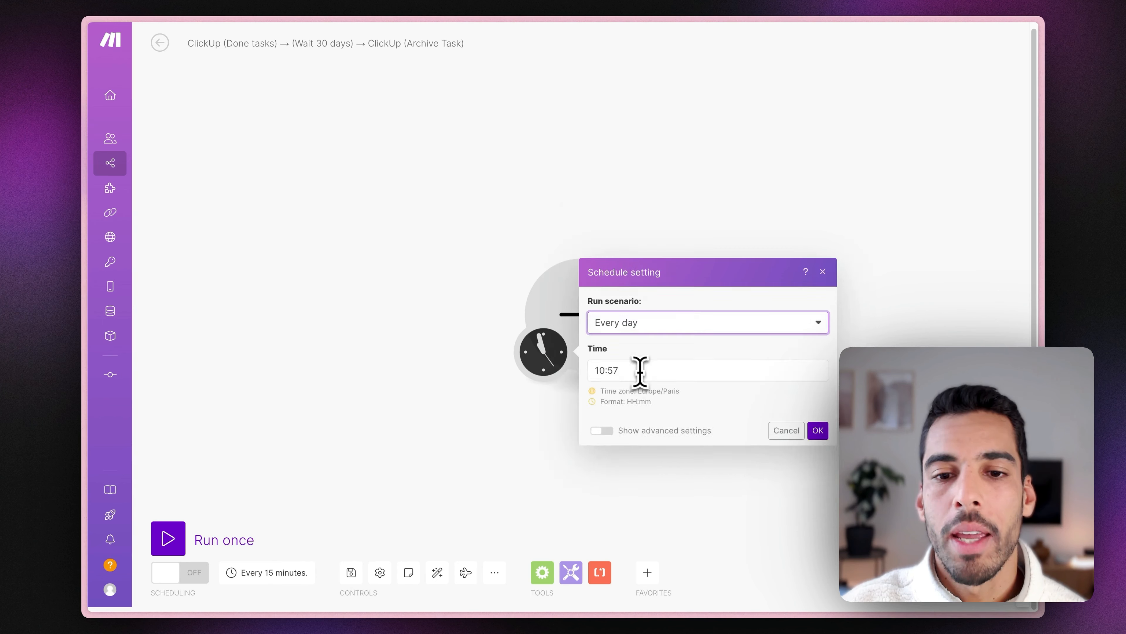
{"action": "left_click", "coordinate": [630, 369]}
{"action": "key", "text": "BackSpace"}
{"action": "type", "text": "22:22"}
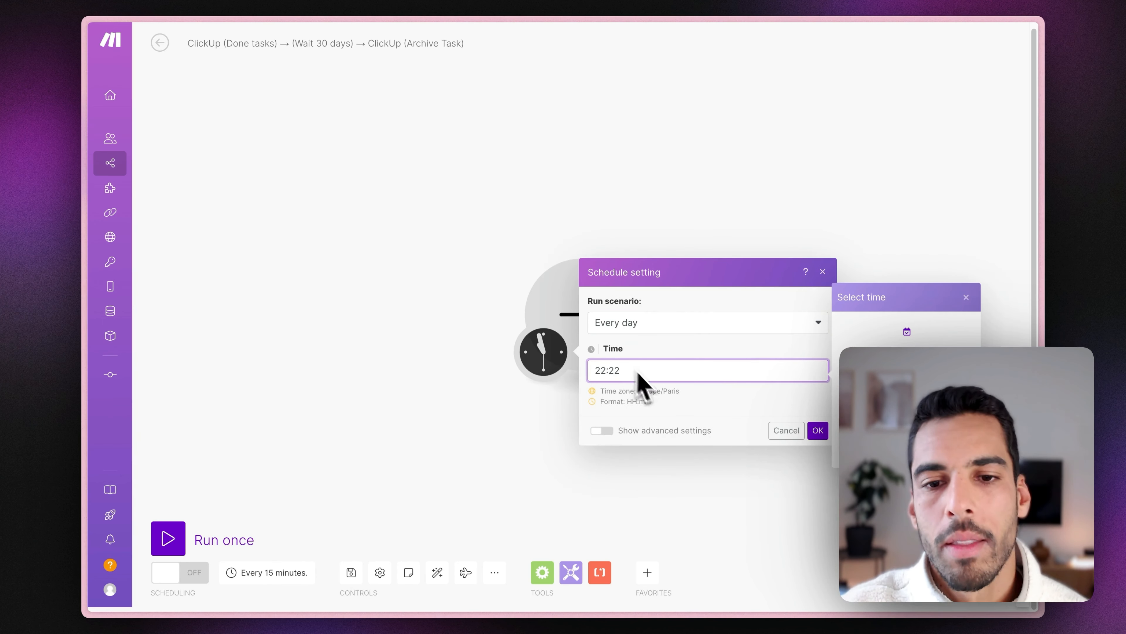
{"action": "left_click", "coordinate": [663, 401]}
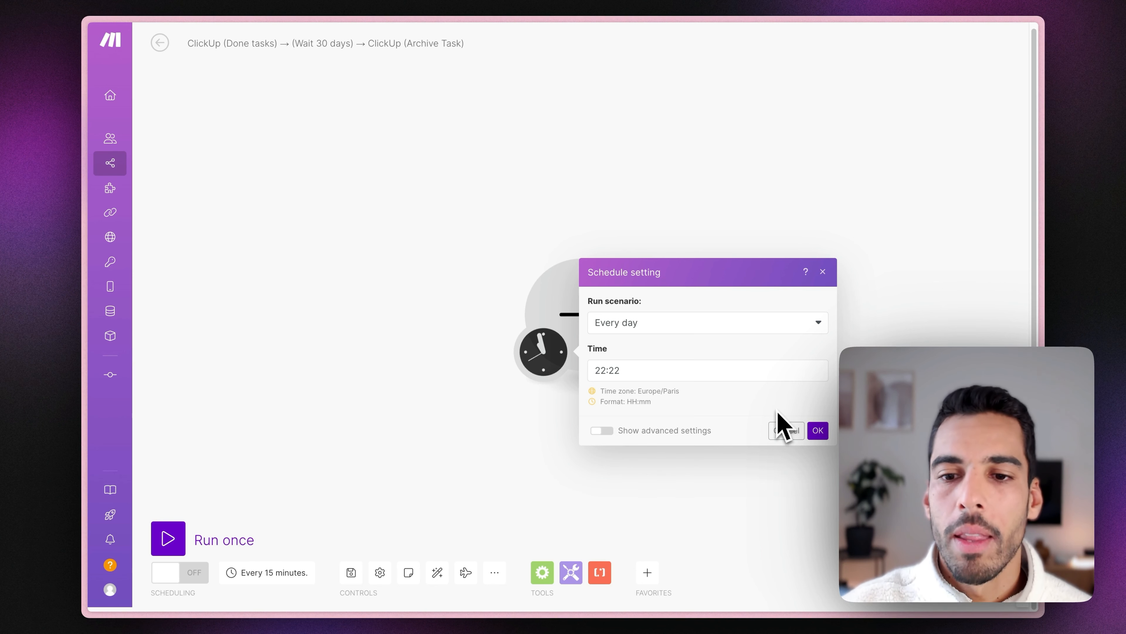
{"action": "left_click", "coordinate": [818, 430]}
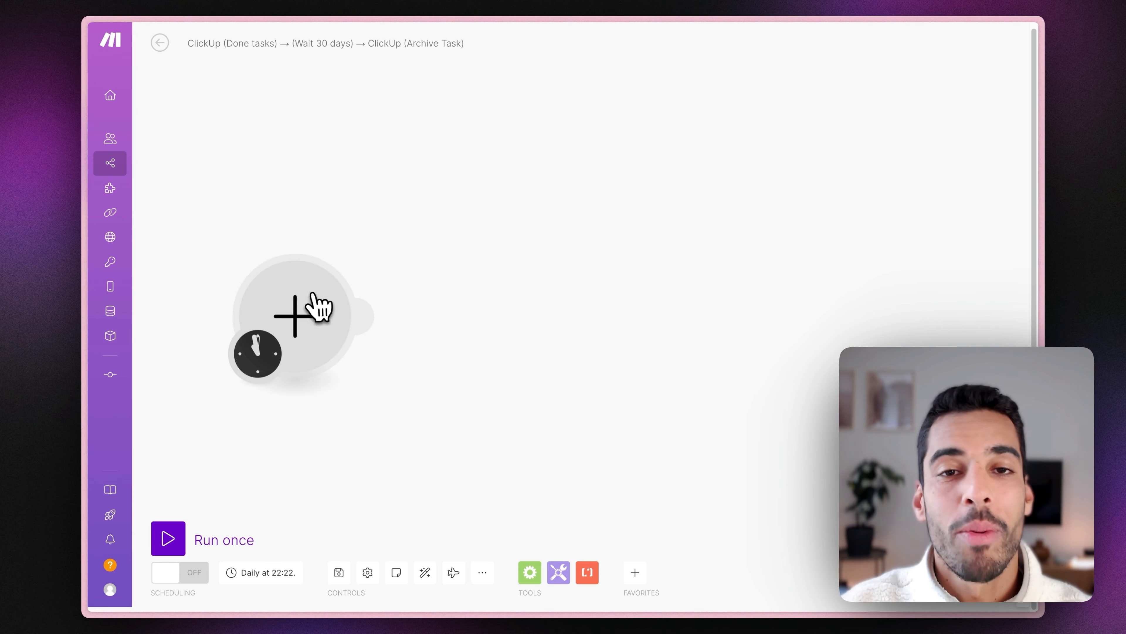
Add a Data store Search records module searching the 'Clickup task Done' store.
{"action": "left_click", "coordinate": [318, 307]}
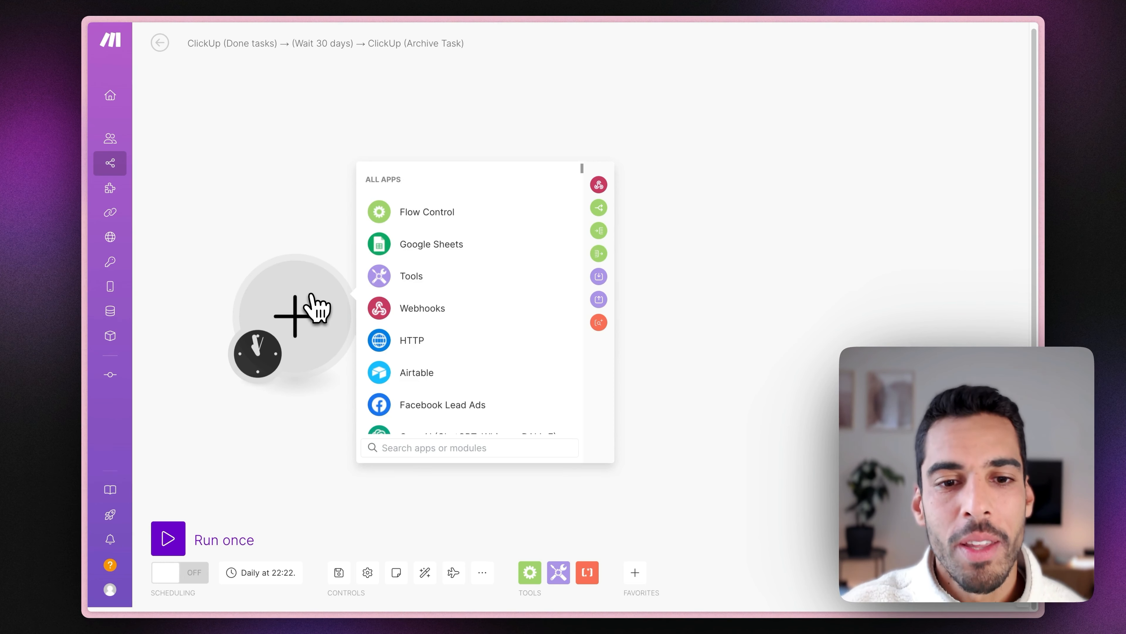
{"action": "type", "text": "data"}
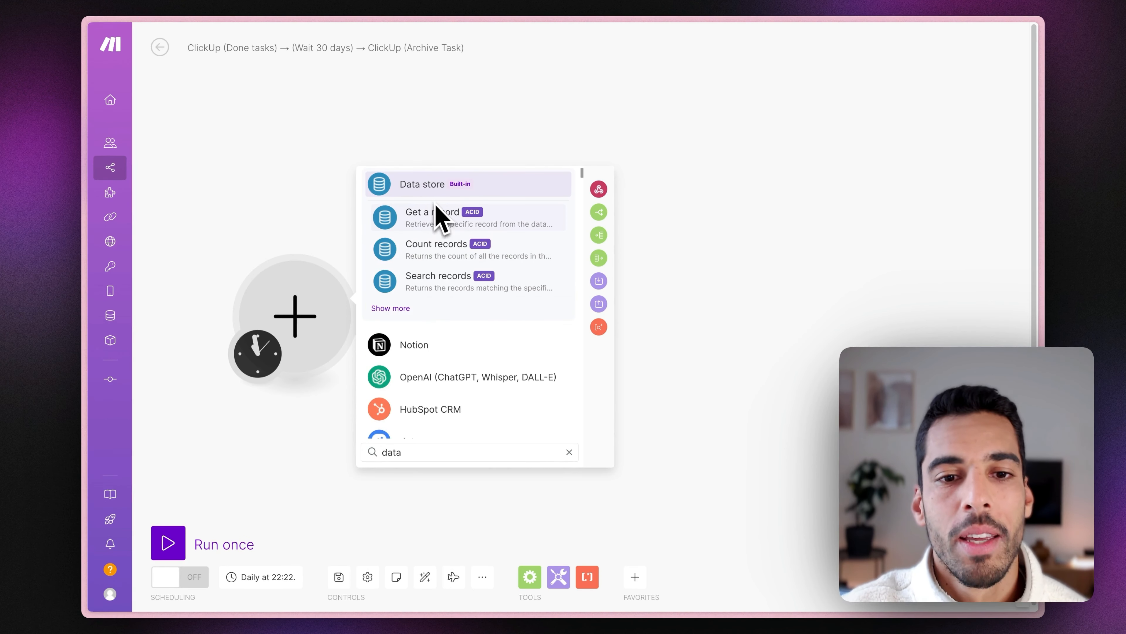
{"action": "left_click", "coordinate": [447, 278]}
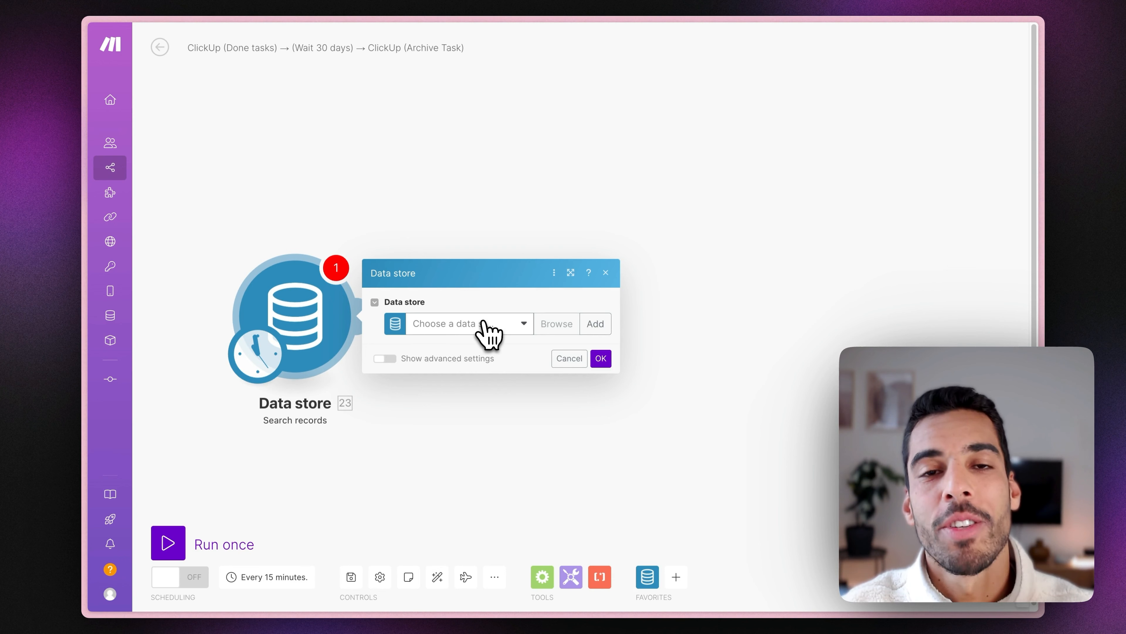
{"action": "left_click", "coordinate": [487, 333]}
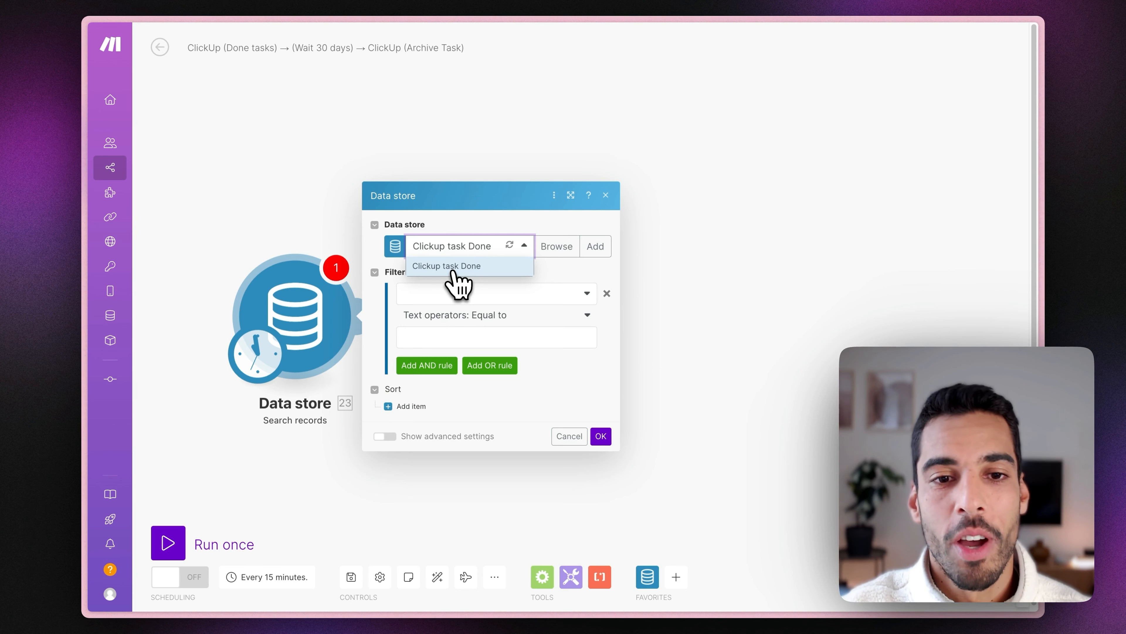
{"action": "left_click", "coordinate": [452, 268]}
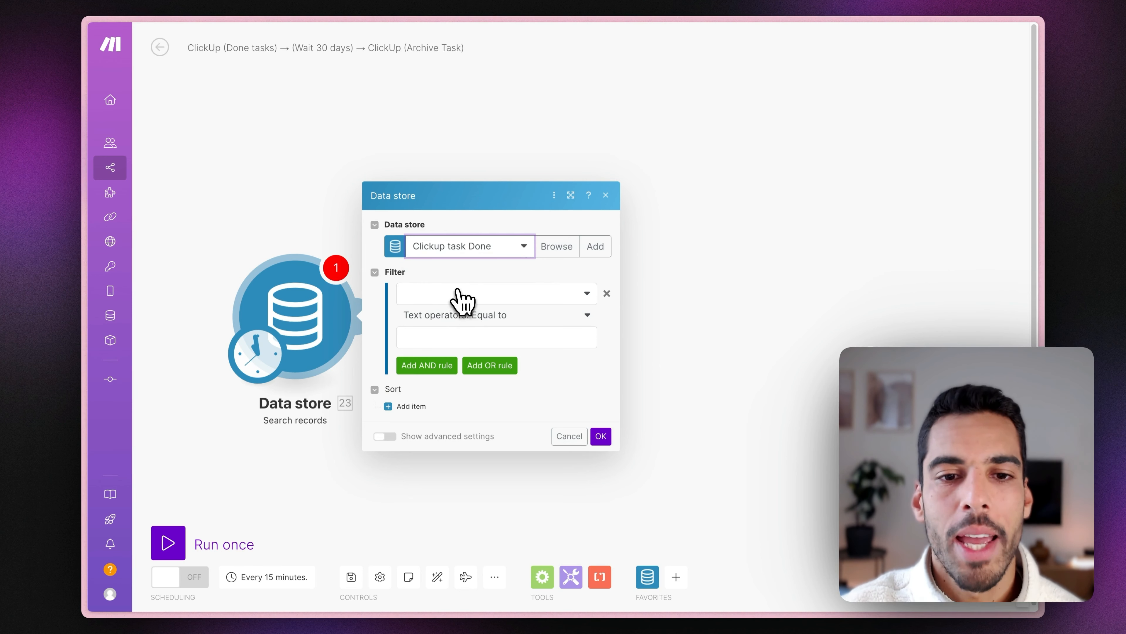
Filter on close_date using the Datetime 'Earlier than' operator.
{"action": "left_click", "coordinate": [458, 291]}
{"action": "left_click", "coordinate": [446, 331]}
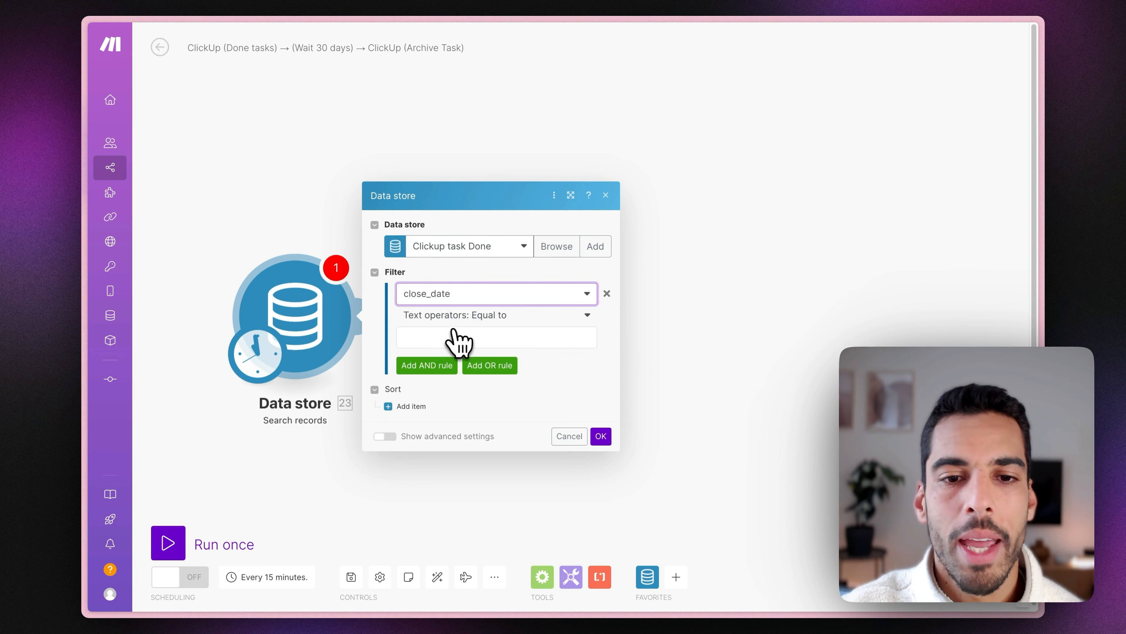
{"action": "left_click", "coordinate": [493, 317]}
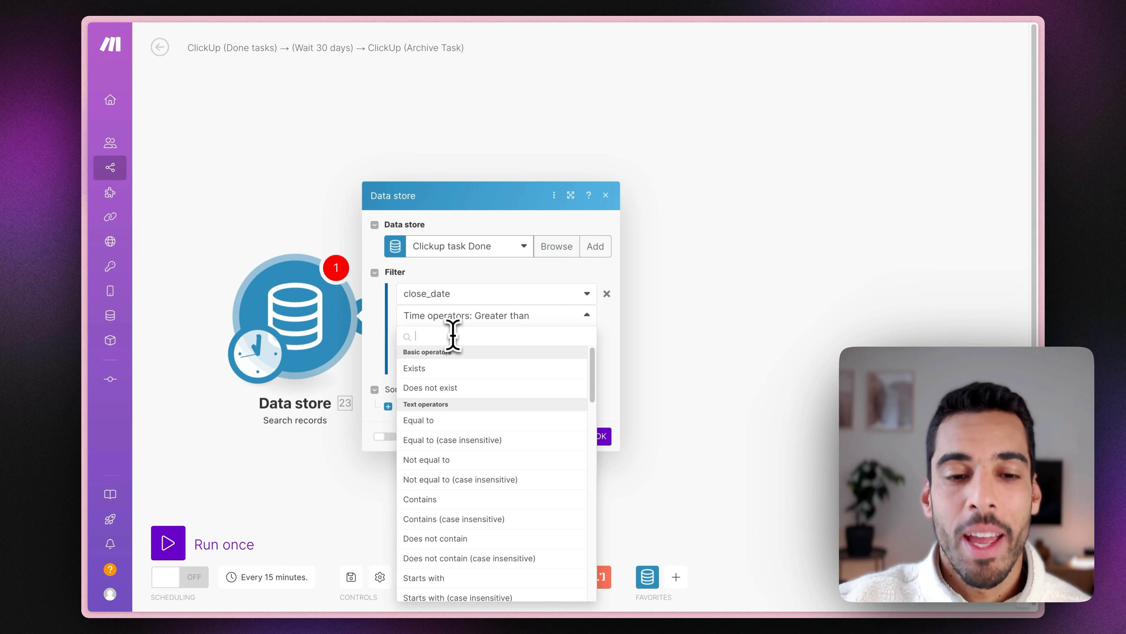
{"action": "type", "text": "ear"}
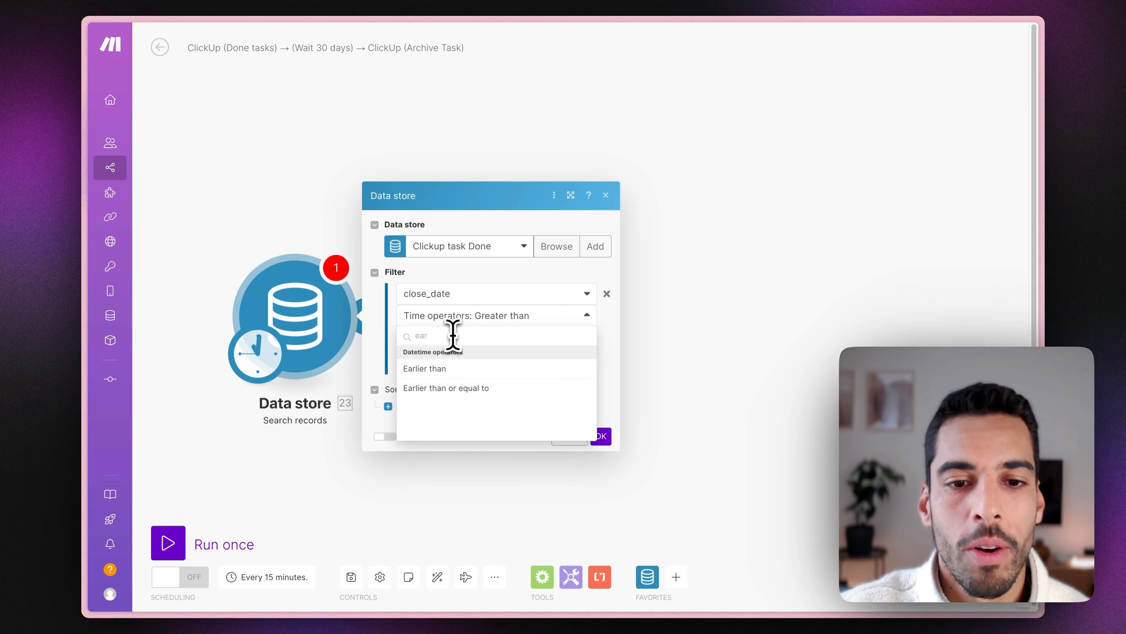
{"action": "left_click", "coordinate": [453, 369]}
{"action": "left_click", "coordinate": [446, 337]}
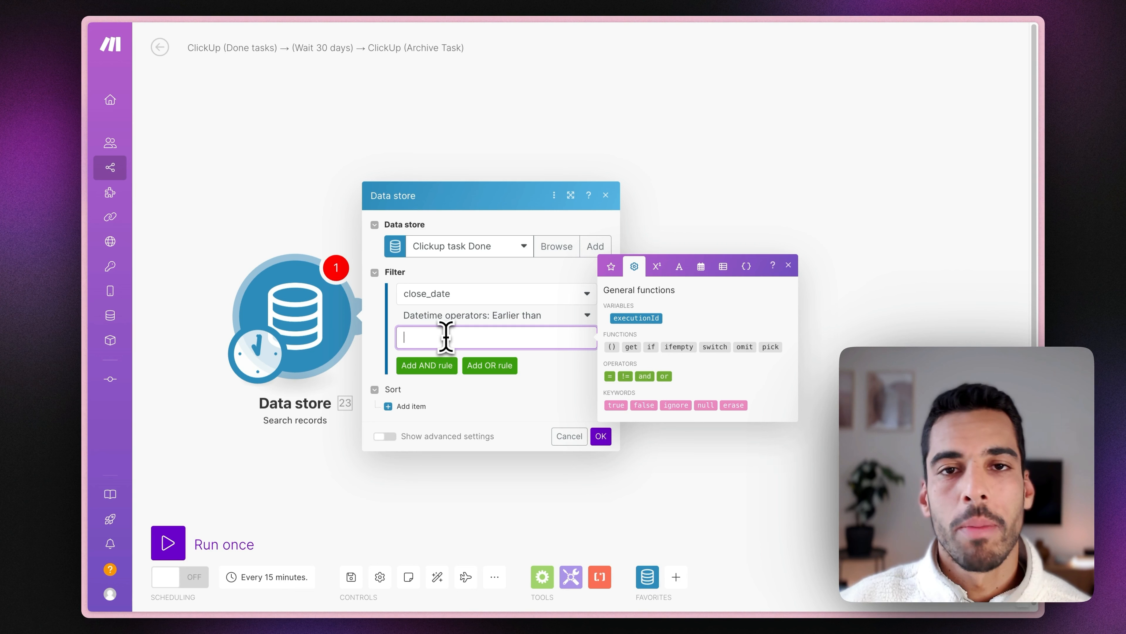
Set the filter value to addDays(now; -30) and save the Search records settings.
{"action": "left_click", "coordinate": [702, 268]}
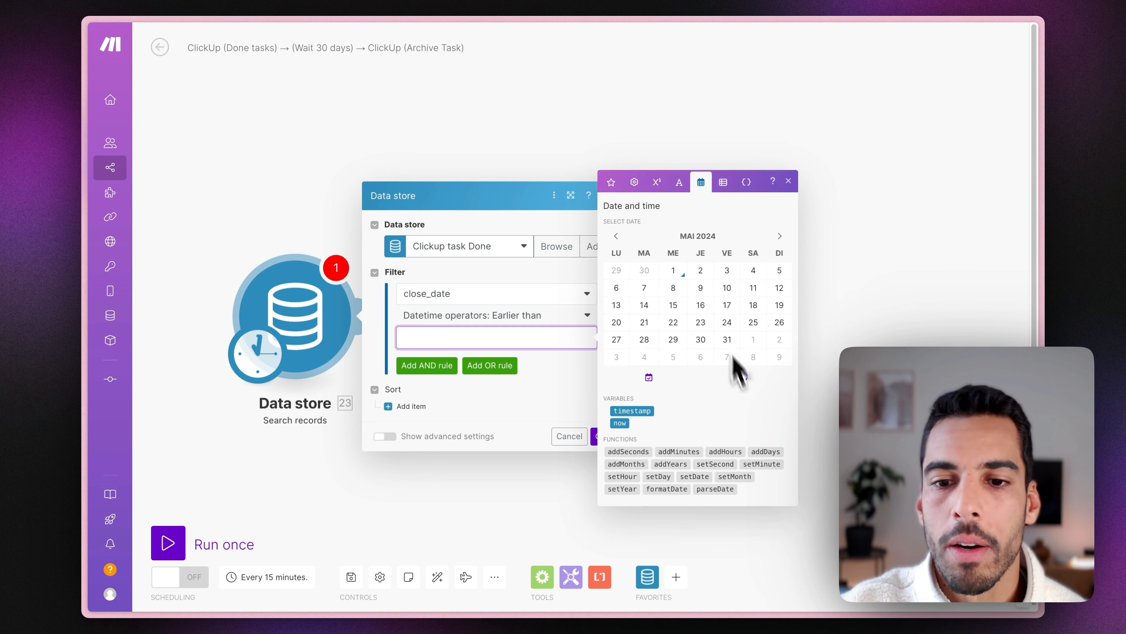
{"action": "left_click", "coordinate": [766, 451]}
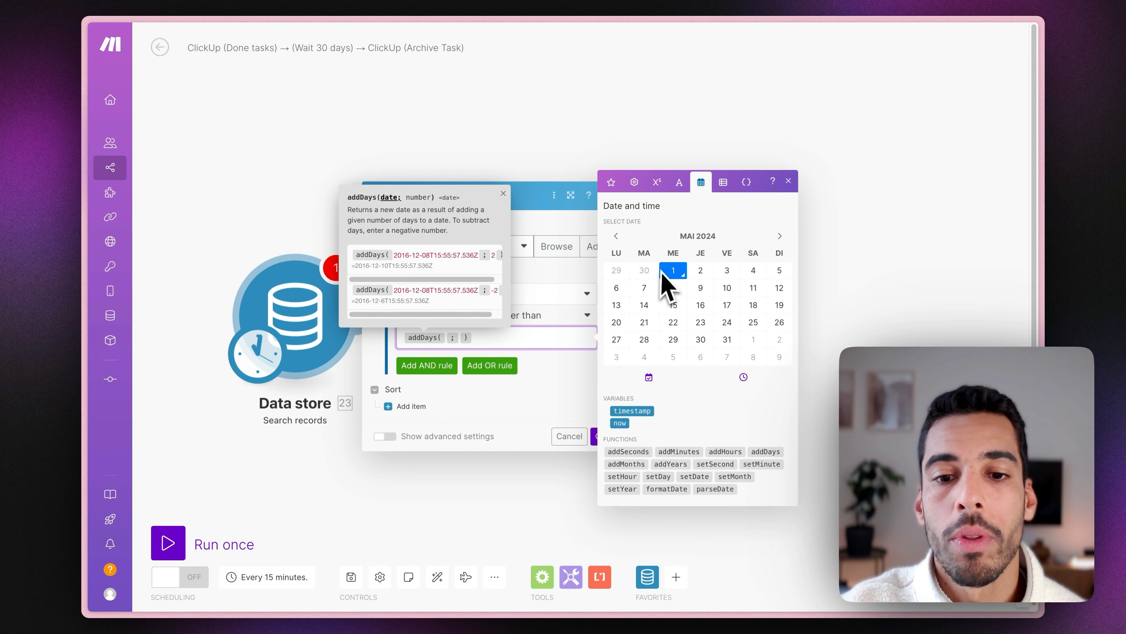
{"action": "left_click", "coordinate": [627, 423]}
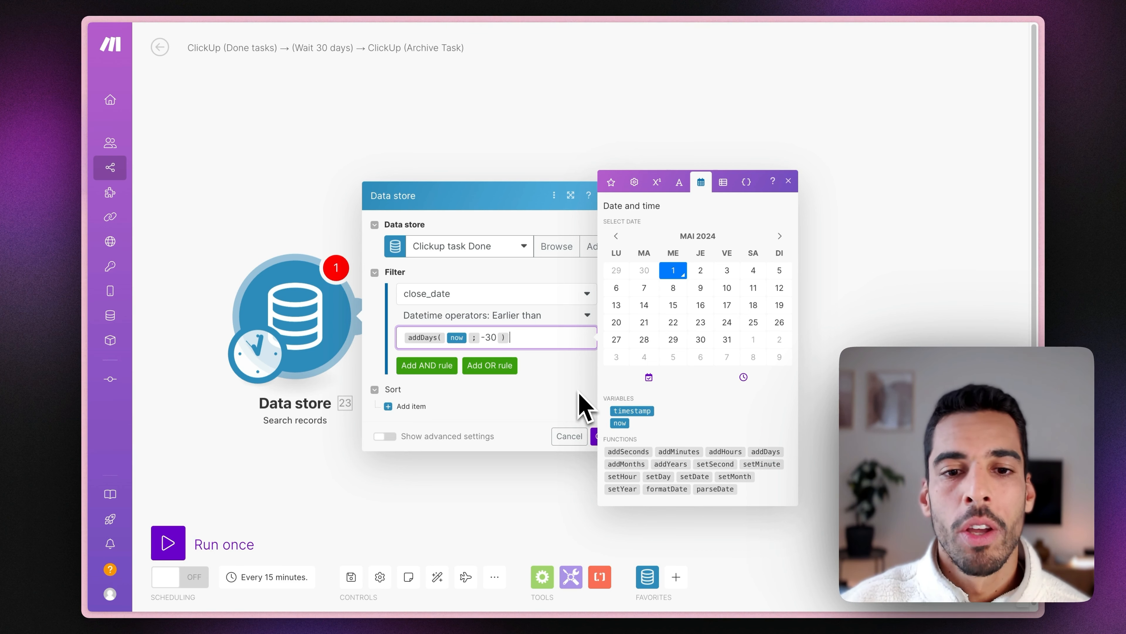
{"action": "left_click", "coordinate": [493, 338]}
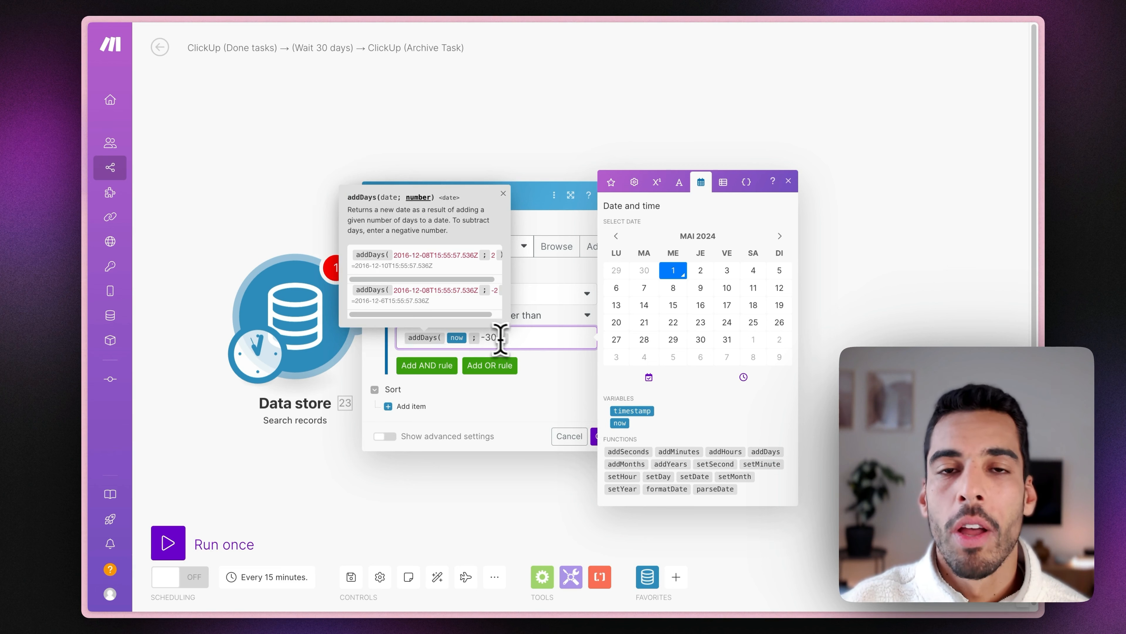
{"action": "left_click", "coordinate": [533, 338]}
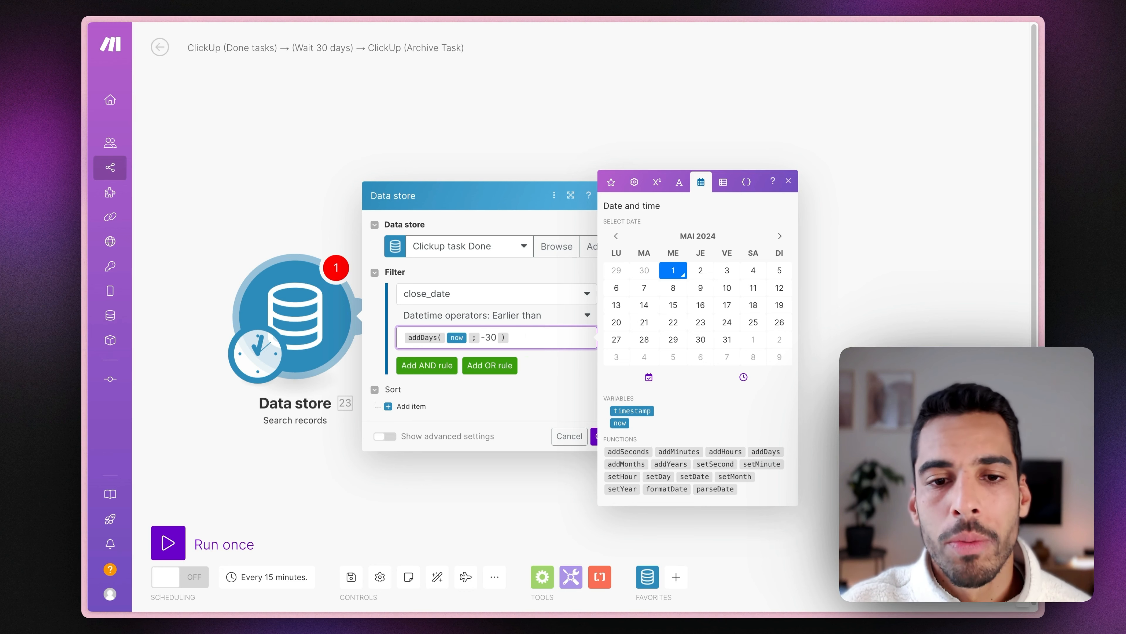
{"action": "left_click", "coordinate": [547, 381]}
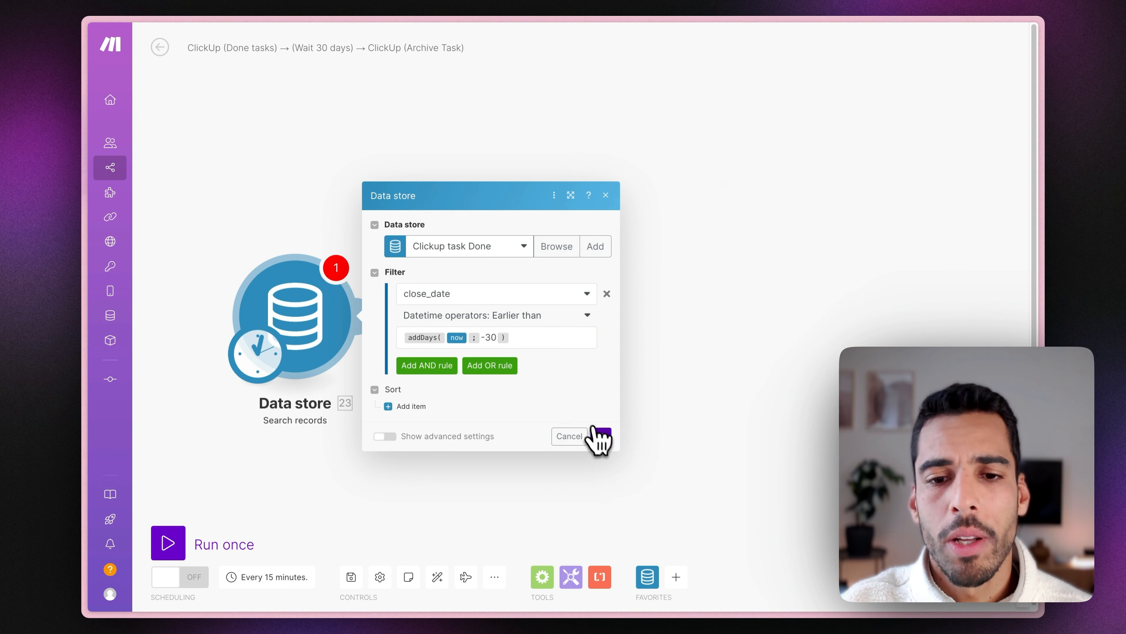
{"action": "left_click", "coordinate": [600, 437]}
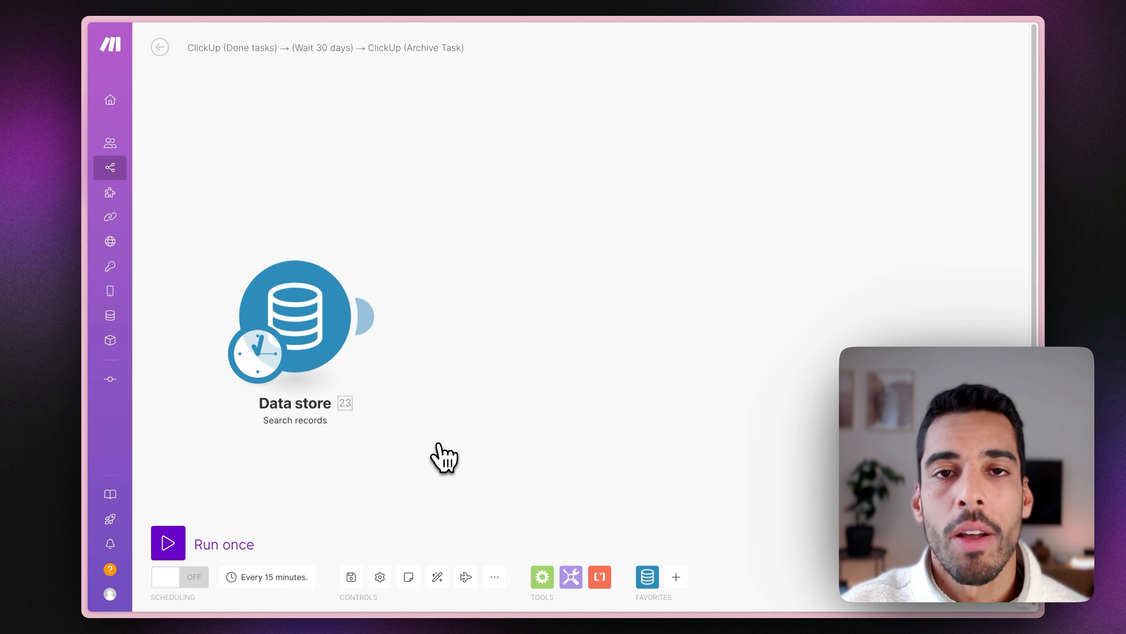
Run the scenario once and check the search result's Sort and Filter input details.
{"action": "left_click", "coordinate": [208, 542]}
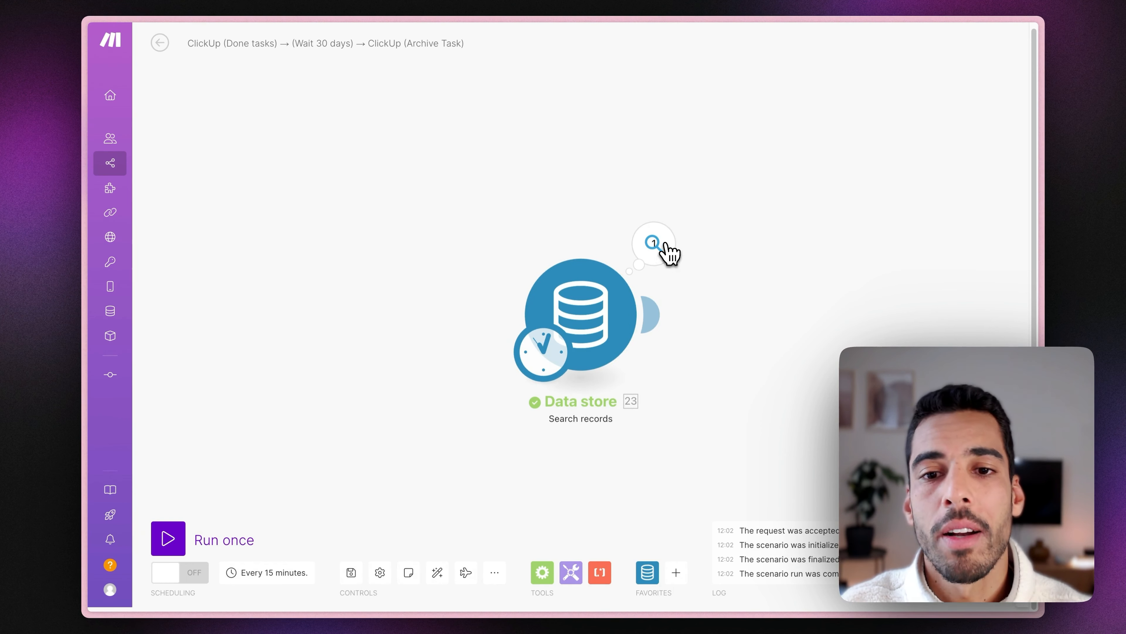
{"action": "left_click", "coordinate": [665, 248]}
{"action": "left_click", "coordinate": [737, 259]}
{"action": "left_click", "coordinate": [745, 282]}
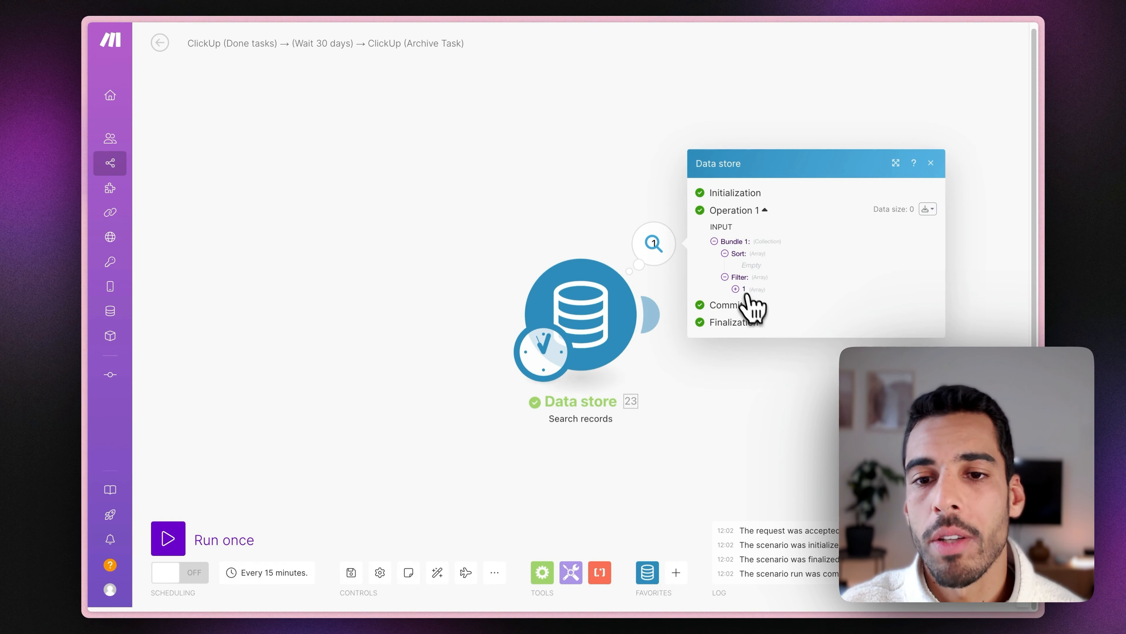
{"action": "left_click", "coordinate": [740, 292]}
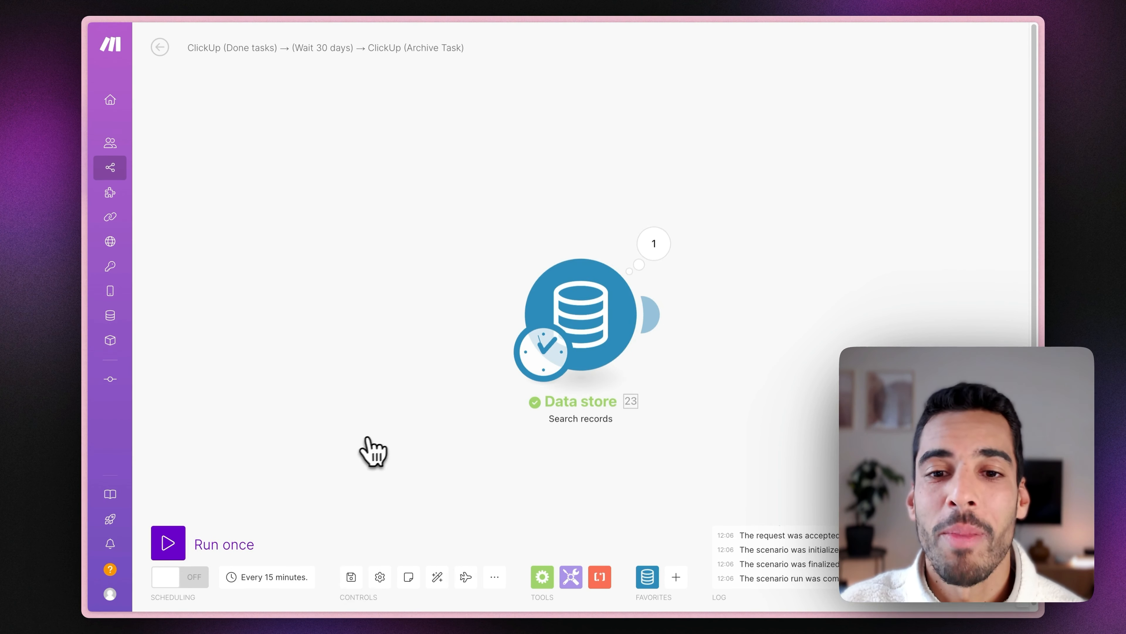
{"action": "left_click", "coordinate": [655, 253]}
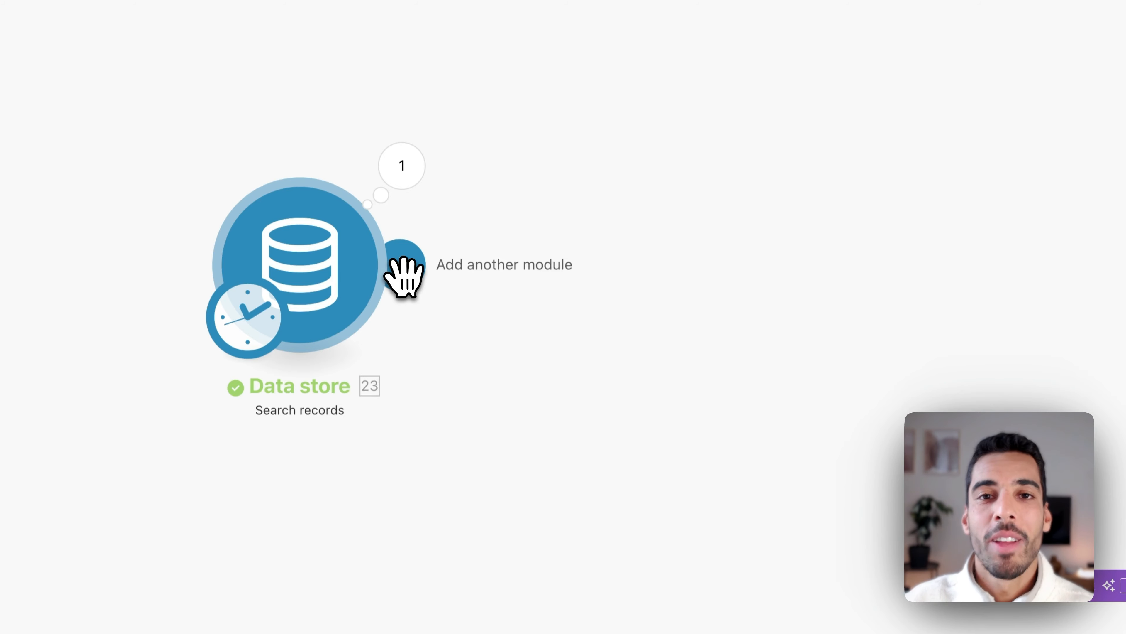
Add a ClickUp Get a Task module after the Data store search.
{"action": "left_click", "coordinate": [404, 271]}
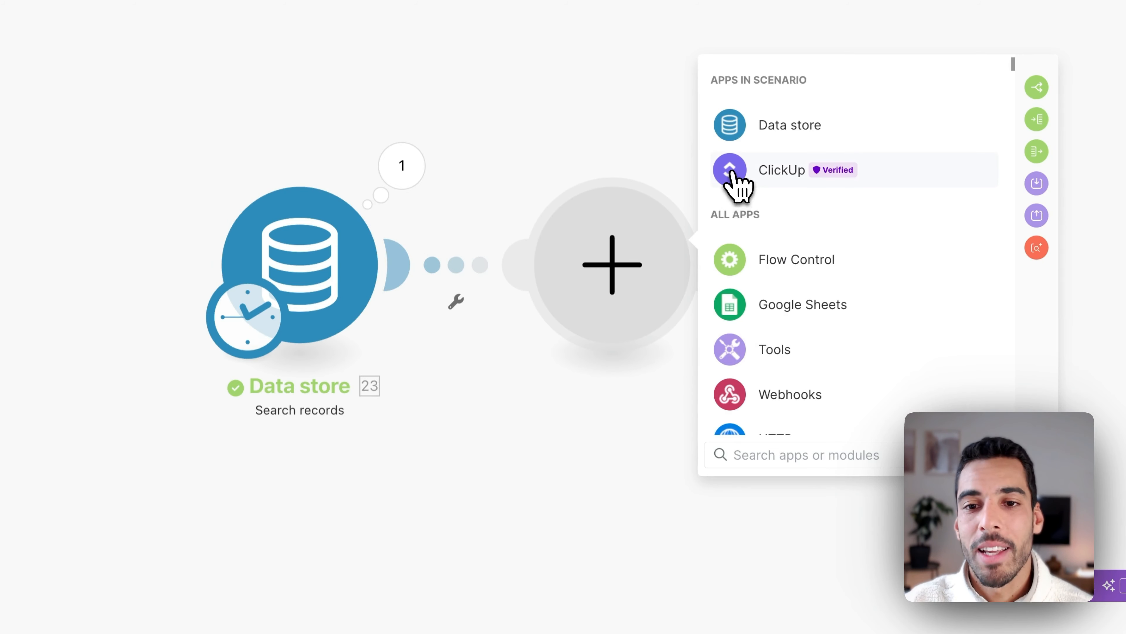
{"action": "left_click", "coordinate": [734, 182]}
{"action": "type", "text": "get"}
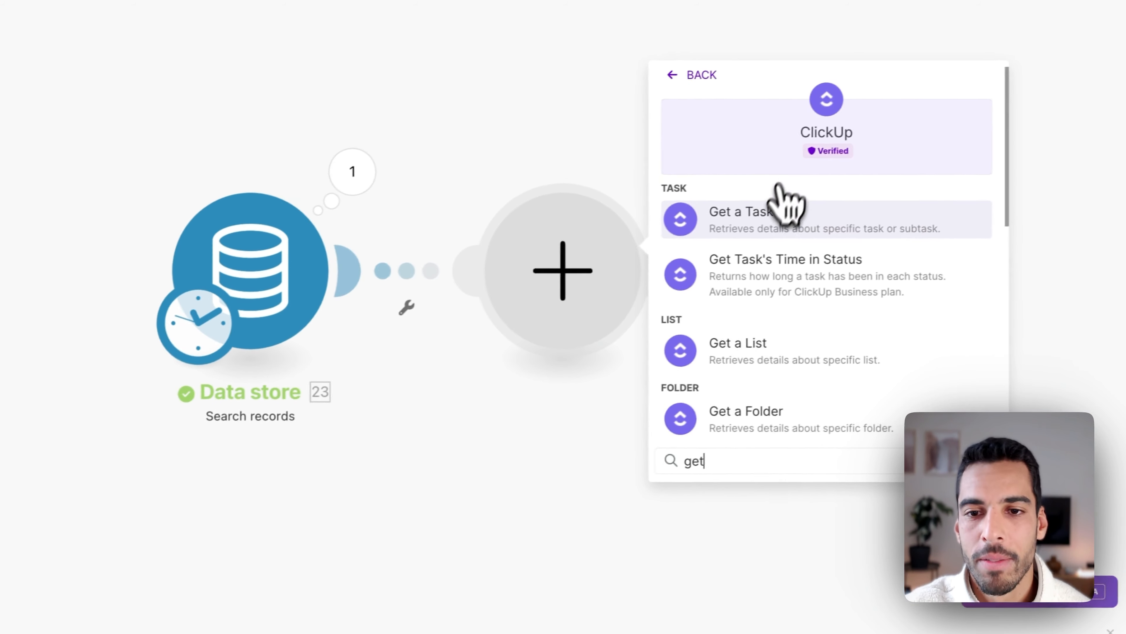
{"action": "left_click", "coordinate": [781, 195]}
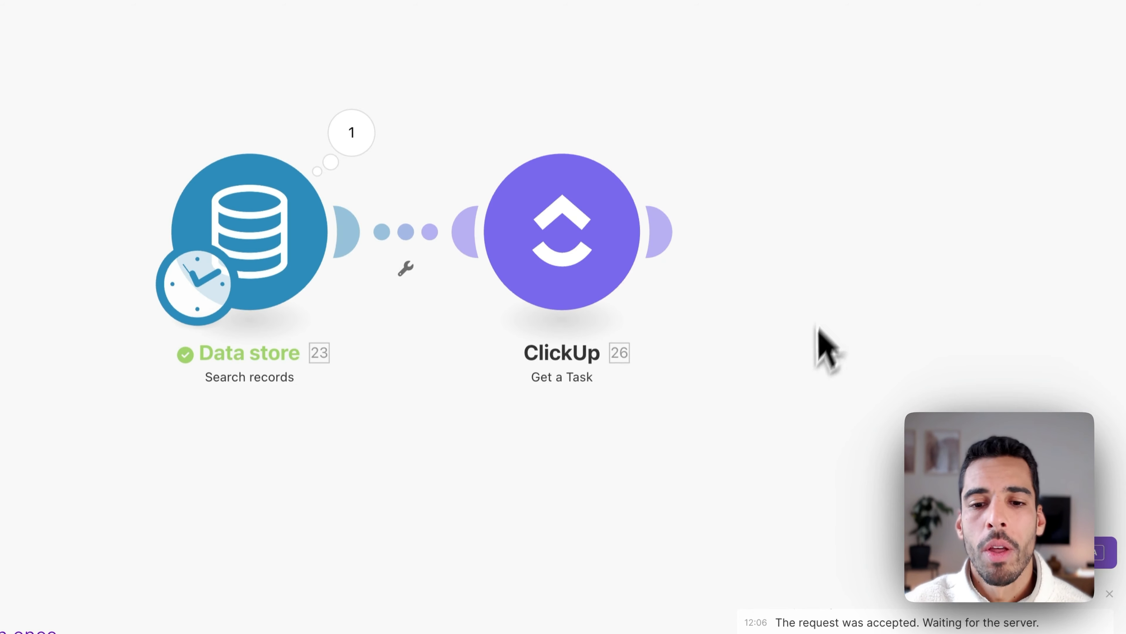
Add a ClickUp Edit a Task module after Get a Task, leaving its settings for later.
{"action": "left_click", "coordinate": [694, 234]}
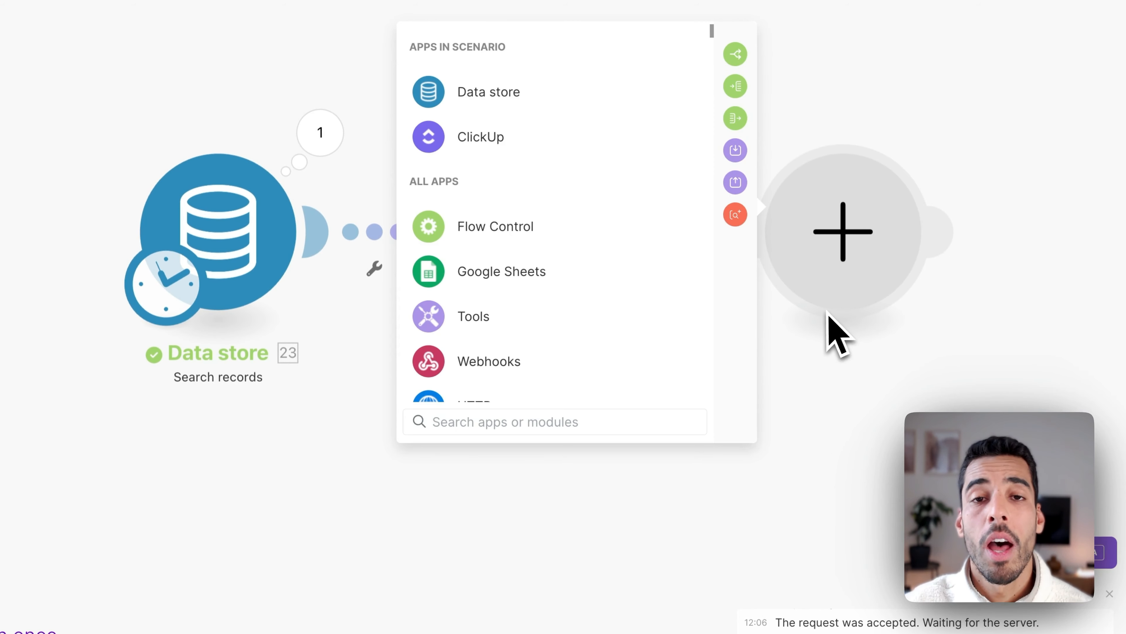
{"action": "left_click", "coordinate": [483, 137]}
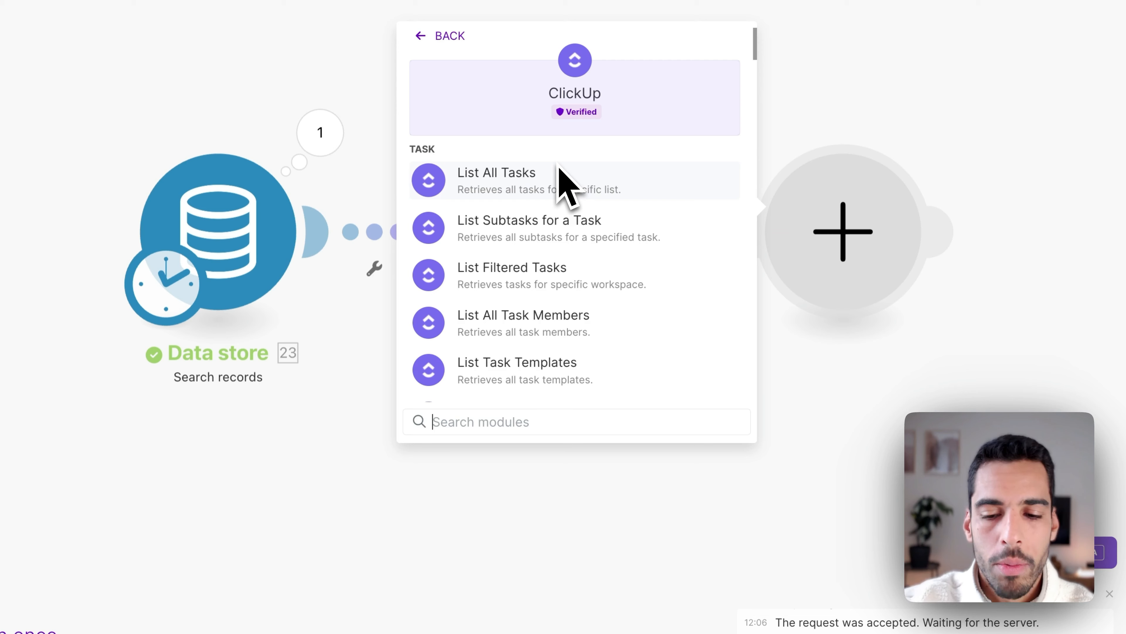
{"action": "type", "text": "ed"}
{"action": "left_click", "coordinate": [515, 277]}
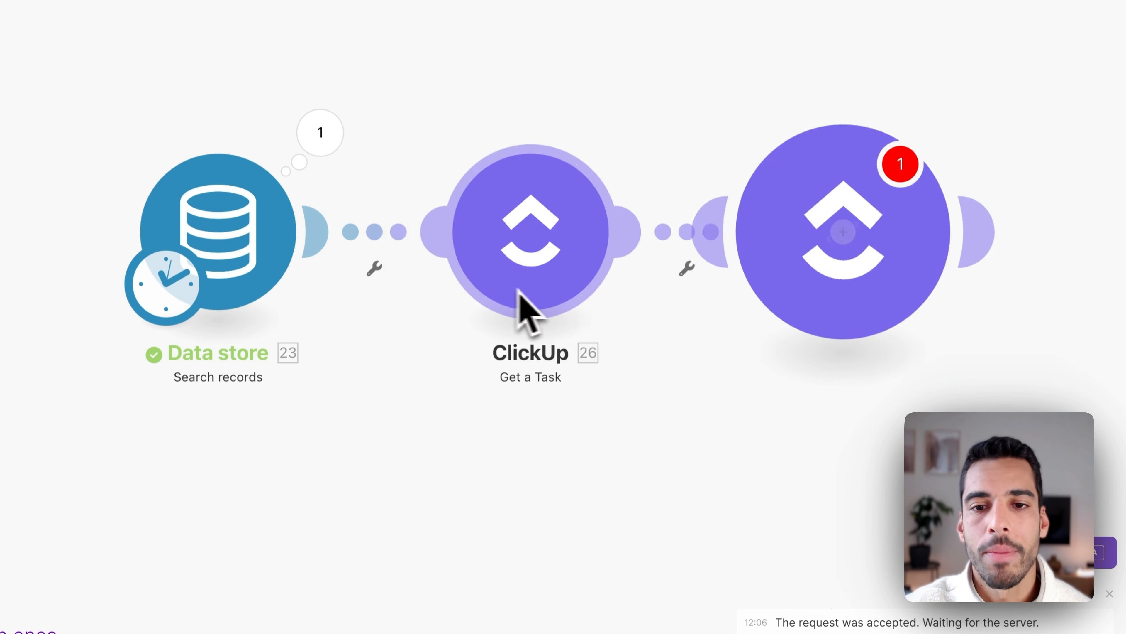
{"action": "left_click", "coordinate": [817, 433]}
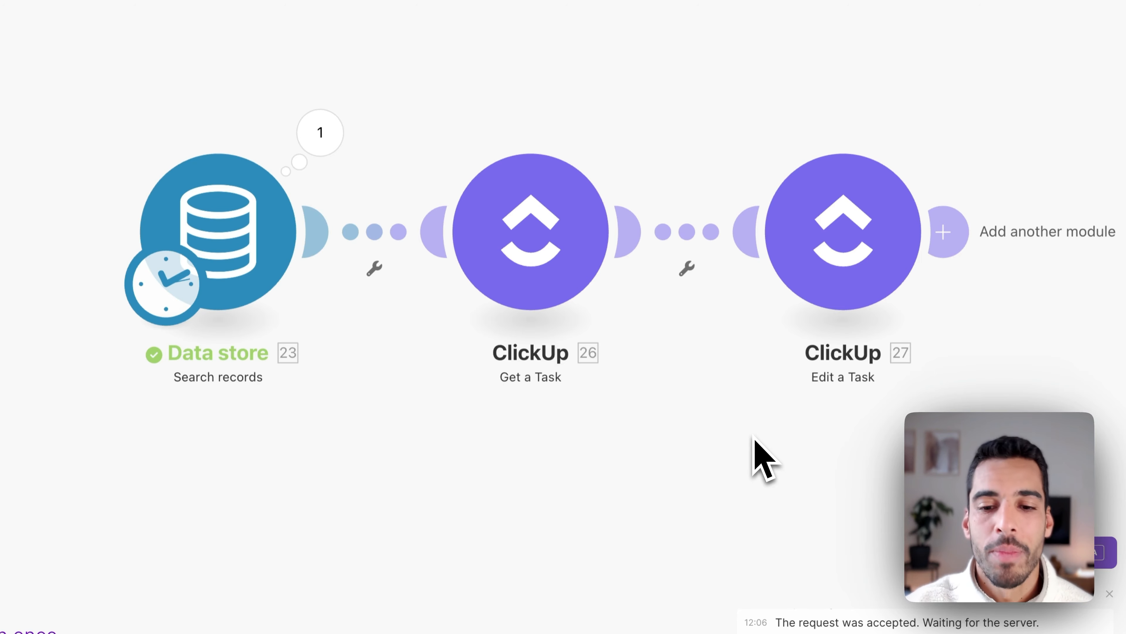
{"action": "left_click", "coordinate": [605, 575]}
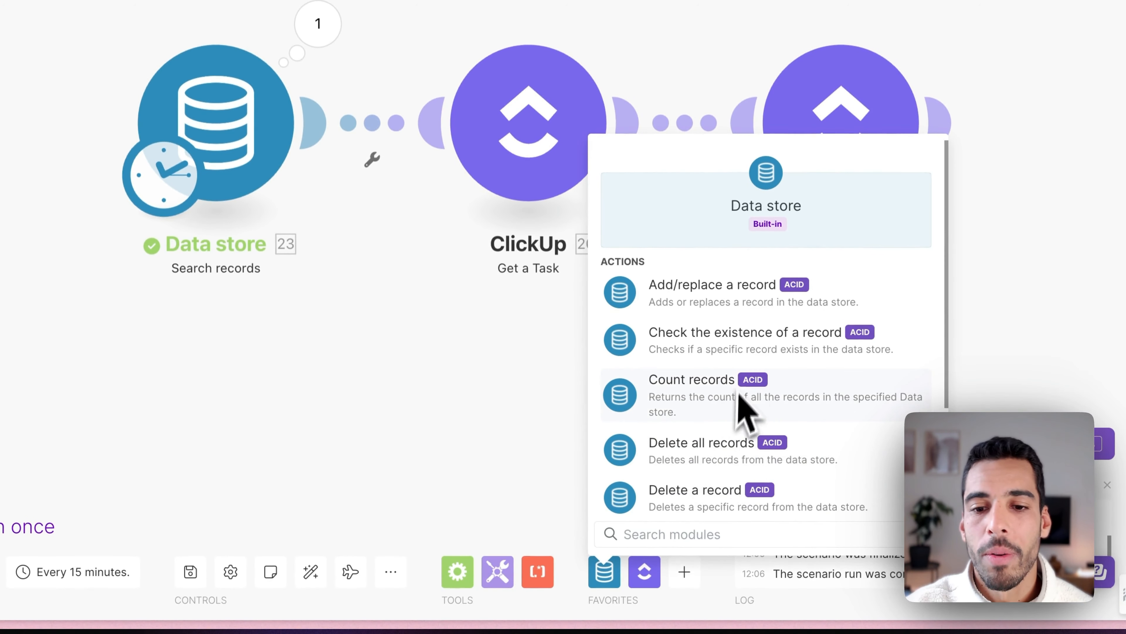
Add a Data store Delete a record module linked after Get a Task through a Router.
{"action": "left_click", "coordinate": [725, 446]}
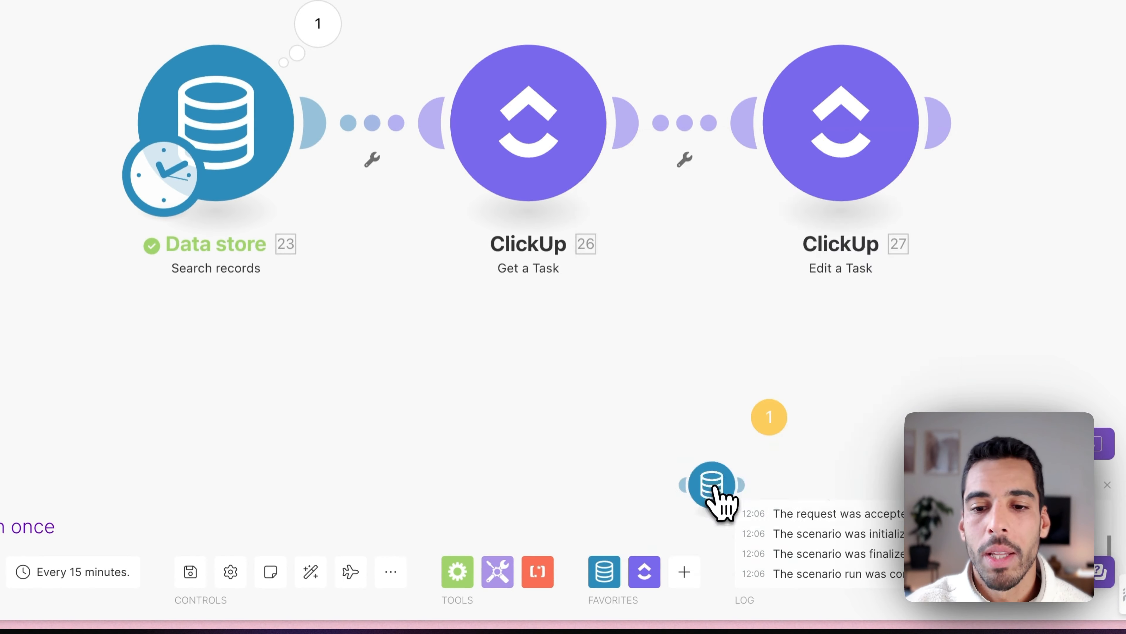
{"action": "left_click", "coordinate": [715, 488]}
{"action": "left_click_drag", "start_coordinate": [724, 370], "coordinate": [569, 147]}
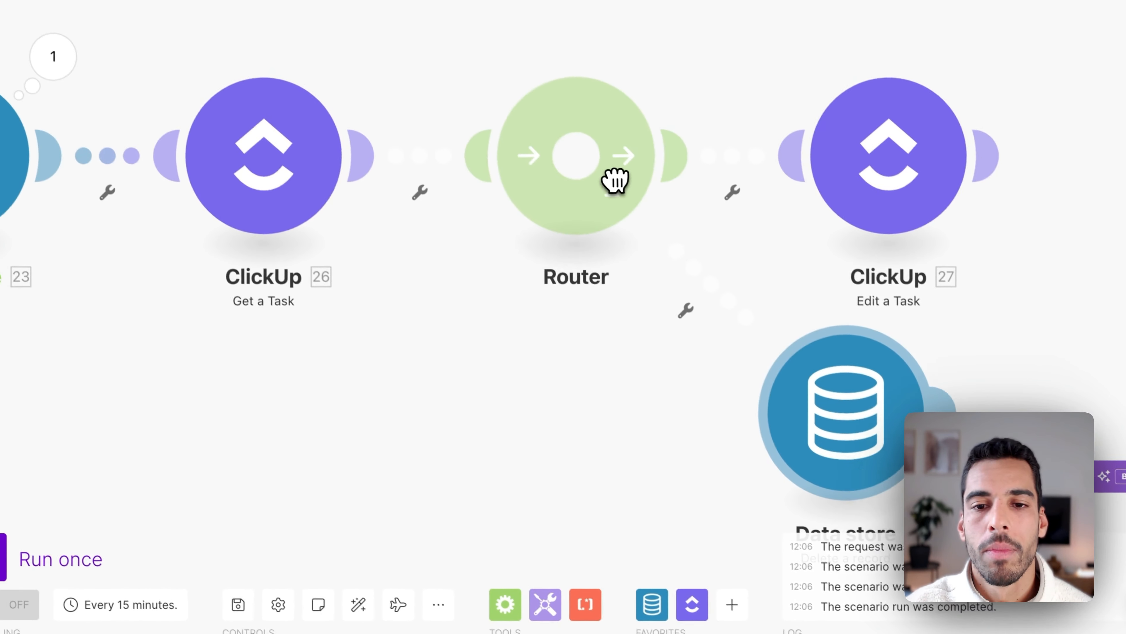
{"action": "left_click_drag", "start_coordinate": [615, 181], "coordinate": [616, 189]}
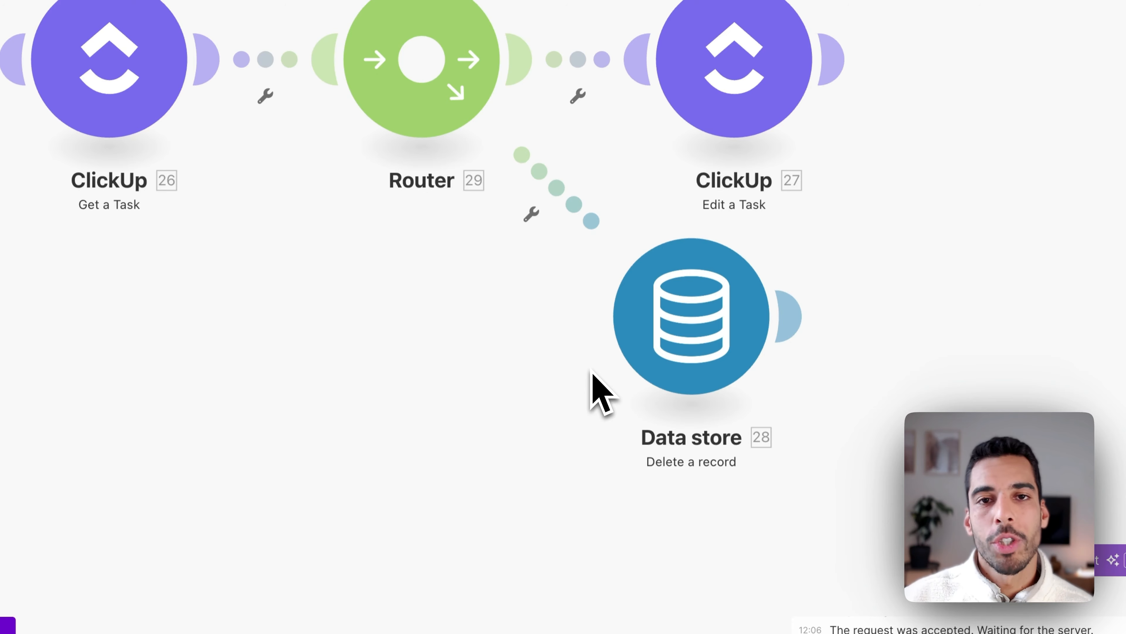
{"action": "left_click_drag", "start_coordinate": [424, 371], "coordinate": [535, 455]}
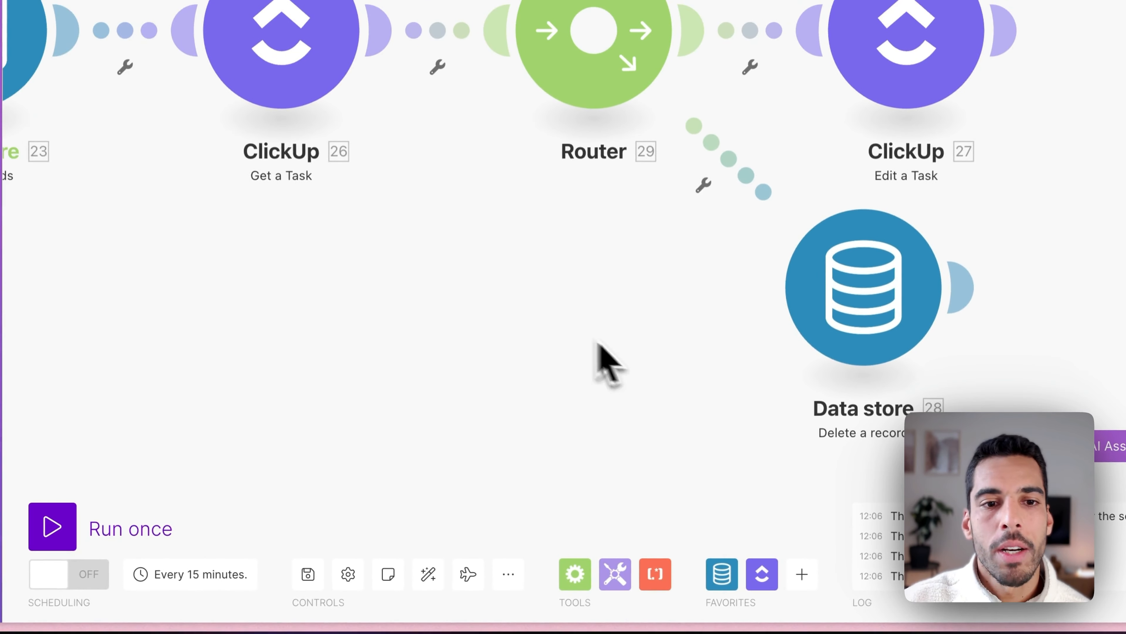
{"action": "left_click_drag", "start_coordinate": [384, 231], "coordinate": [672, 362]}
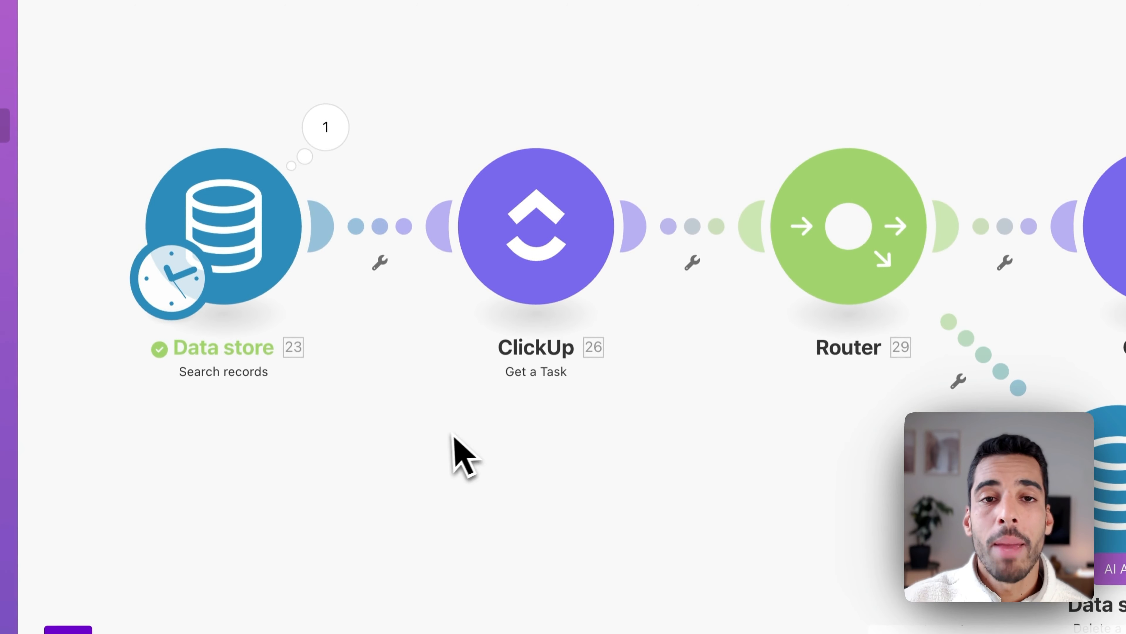
Rename the Data store search module to 'Get tasks older than 30 days'.
{"action": "right_click", "coordinate": [246, 266]}
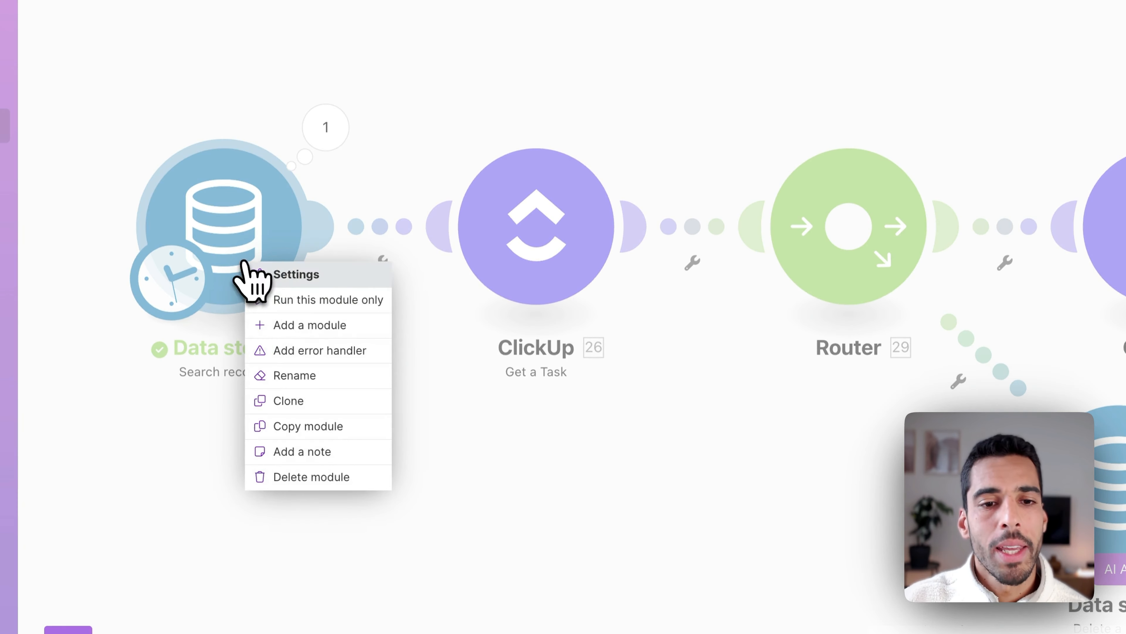
{"action": "left_click", "coordinate": [316, 377]}
{"action": "type", "text": "Get tasks older than 30 days"}
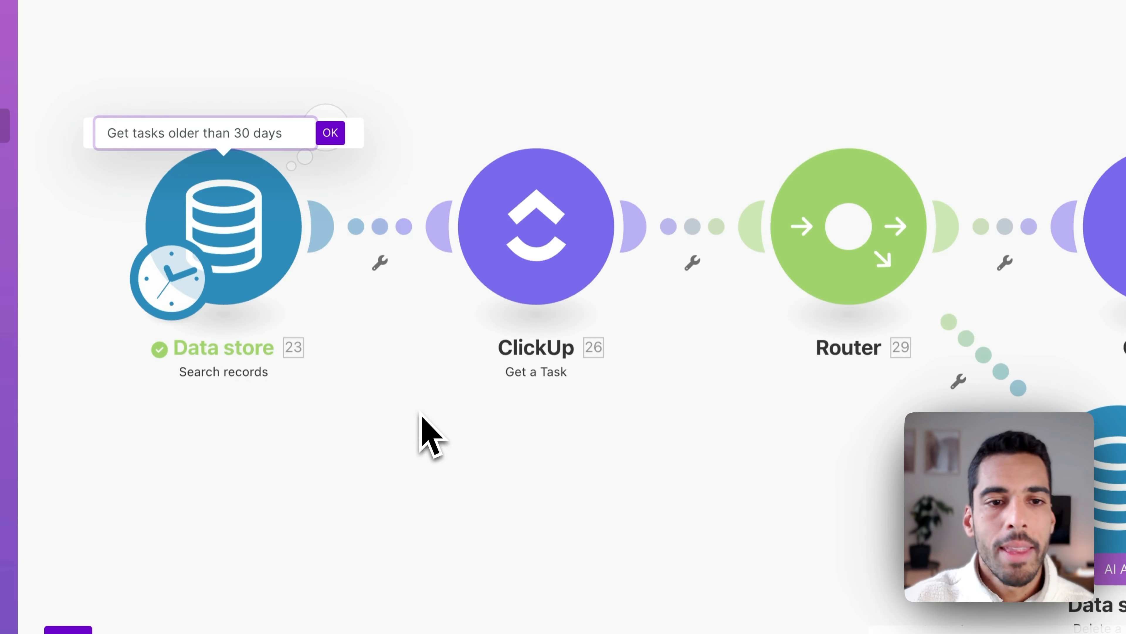
{"action": "left_click", "coordinate": [333, 135]}
Rename the Get a Task module to 'Check task info in ClickUp'.
{"action": "right_click", "coordinate": [532, 241]}
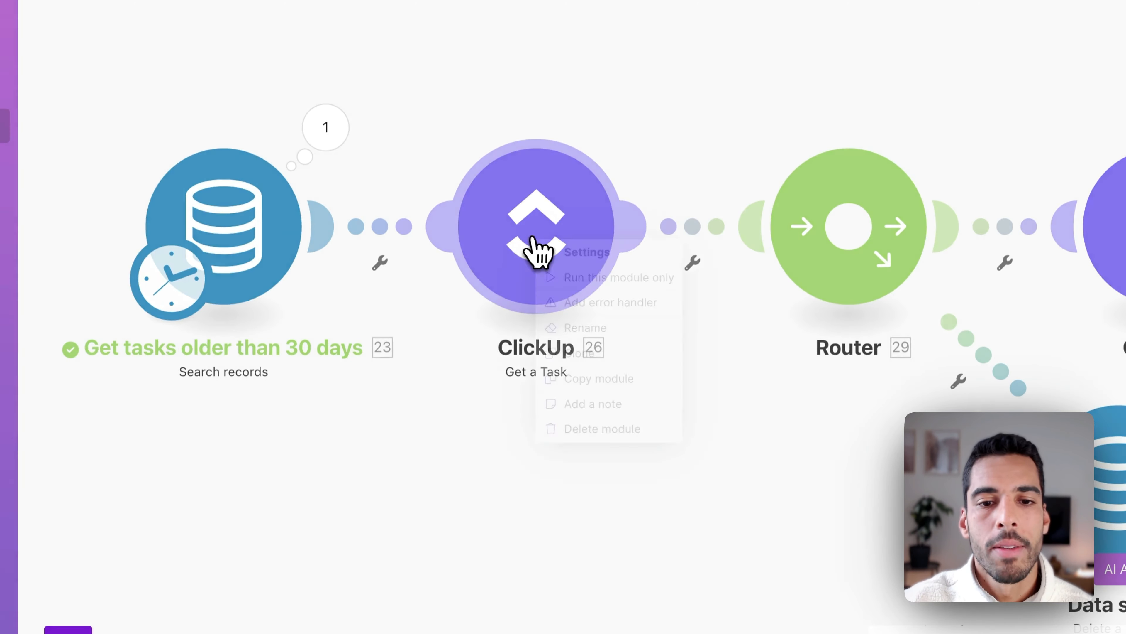
{"action": "left_click", "coordinate": [592, 329]}
{"action": "type", "text": "Check task info in ClickUp"}
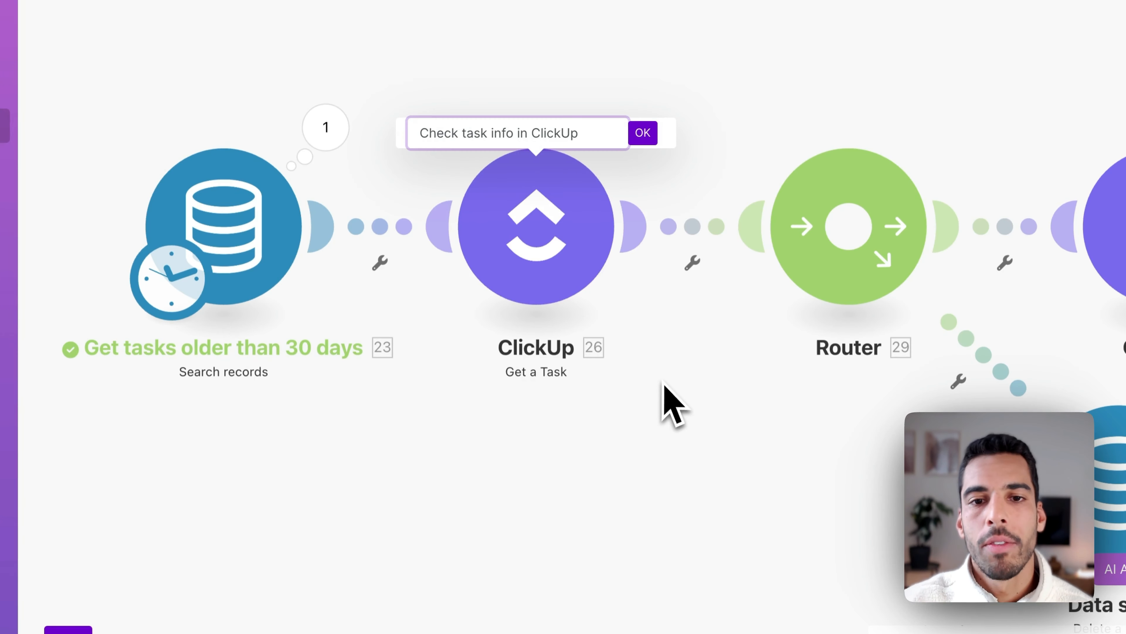
{"action": "left_click", "coordinate": [646, 134]}
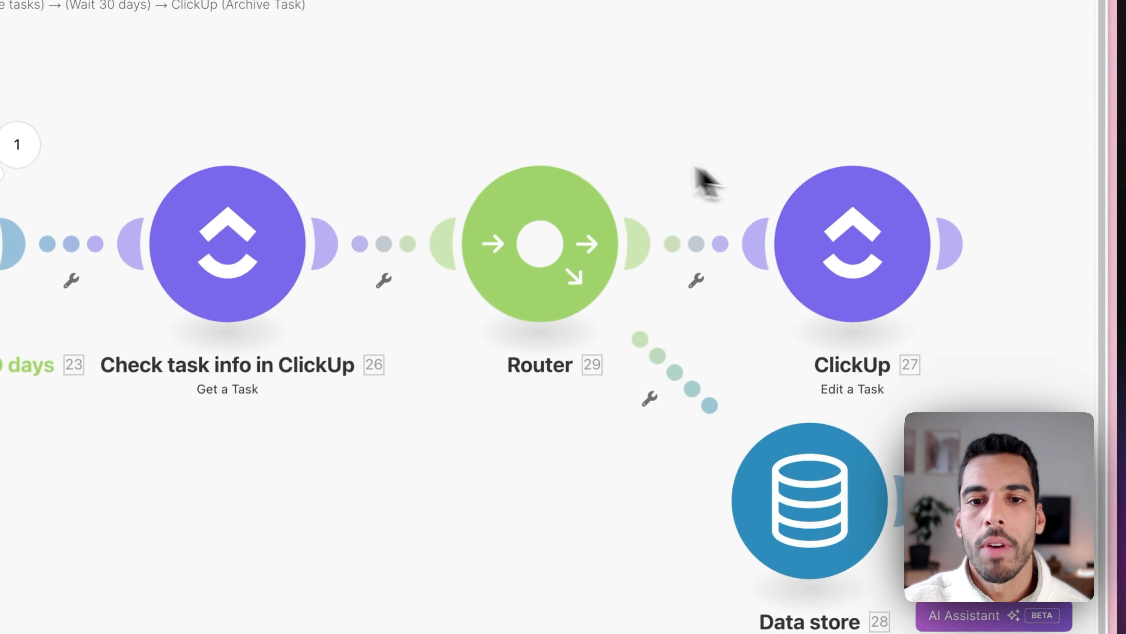
Label the upper router route 'Task still closed'.
{"action": "left_click", "coordinate": [701, 251]}
{"action": "left_click", "coordinate": [756, 260]}
{"action": "type", "text": "Task still closed"}
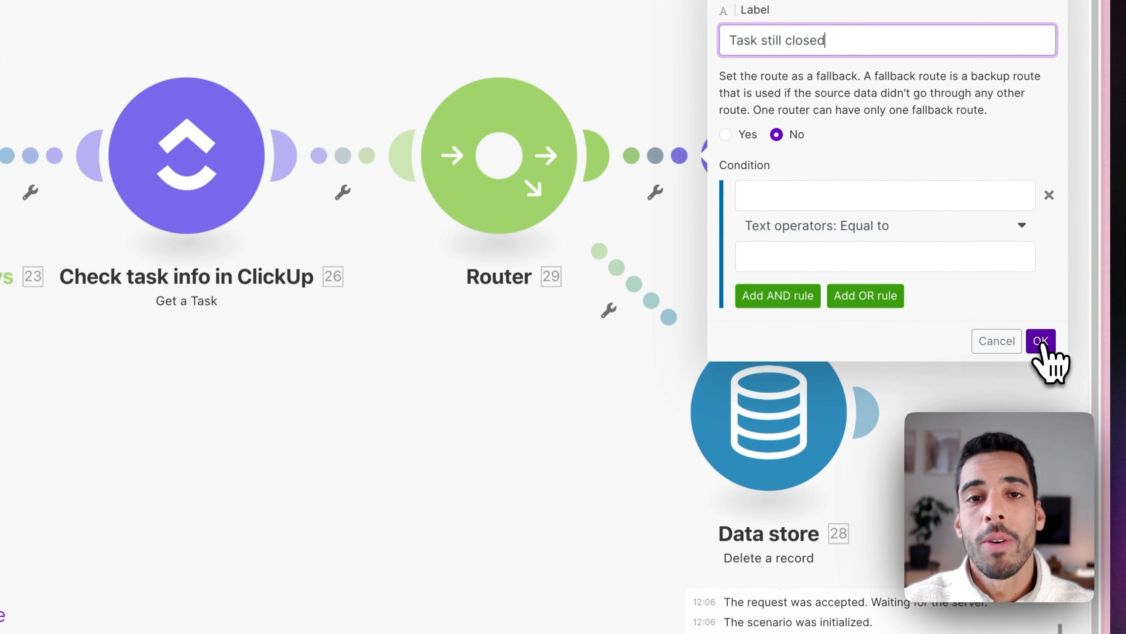
{"action": "left_click", "coordinate": [1040, 341]}
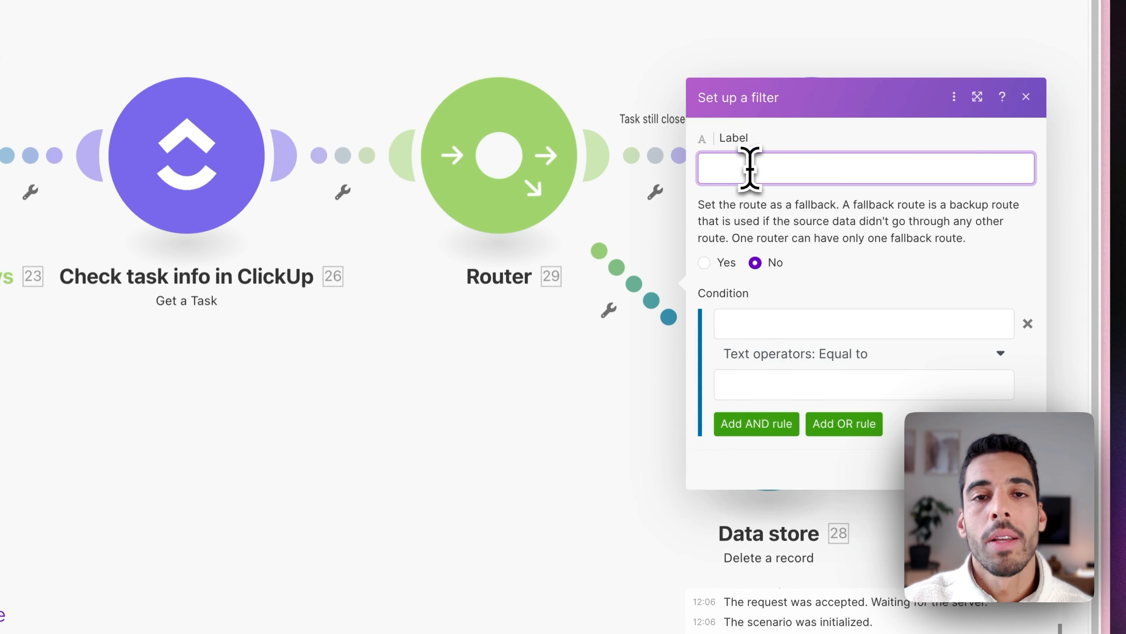
Label the lower route 'Task archived, deleted, or reopened' and make it the fallback route.
{"action": "type", "text": "Task archived, deleted, or reop"}
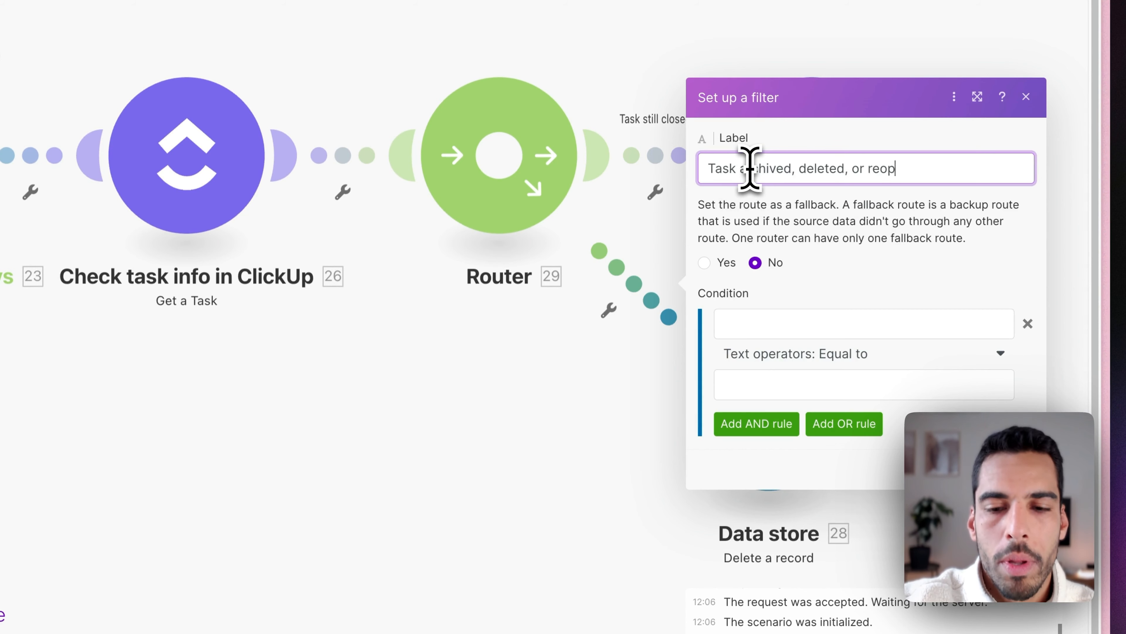
{"action": "type", "text": "ene"}
{"action": "type", "text": "d"}
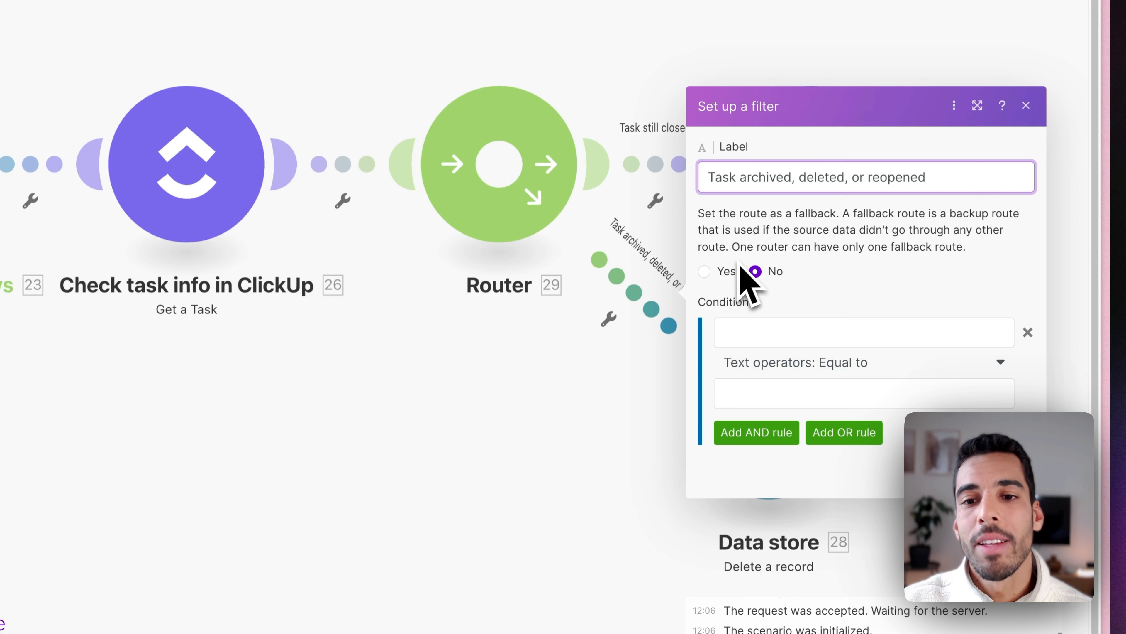
{"action": "left_click", "coordinate": [715, 269]}
{"action": "left_click", "coordinate": [712, 275]}
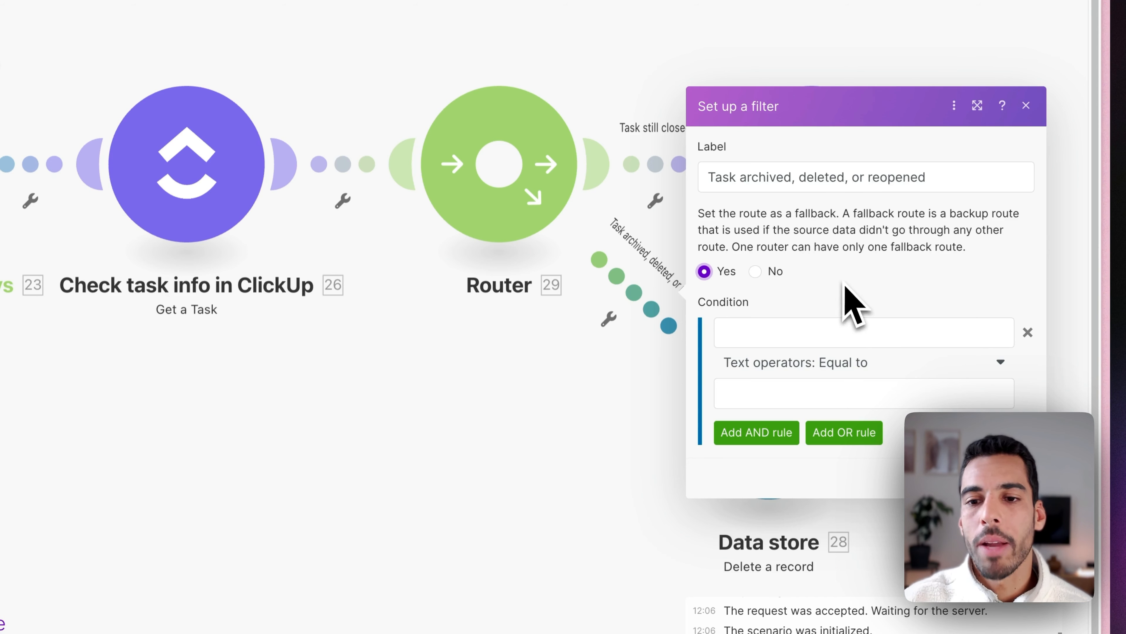
{"action": "left_click", "coordinate": [1016, 477]}
{"action": "left_click_drag", "start_coordinate": [996, 372], "coordinate": [687, 332]}
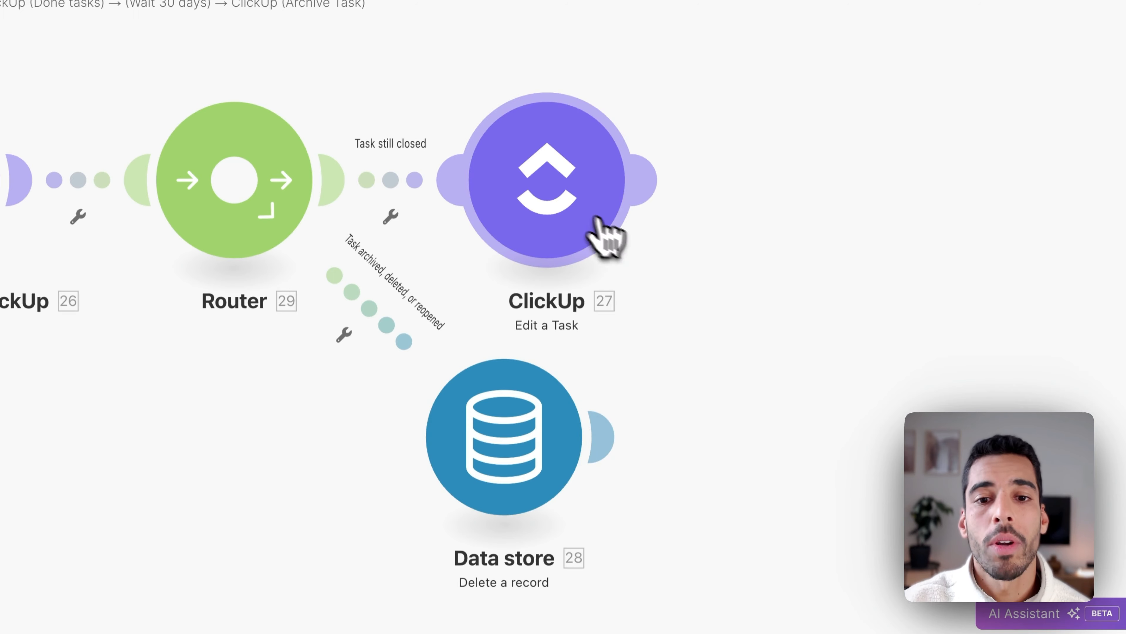
Rename Edit a Task to 'Archive task' and Delete a record to 'Delete task from Make Storage'.
{"action": "right_click", "coordinate": [574, 222]}
{"action": "left_click", "coordinate": [644, 293]}
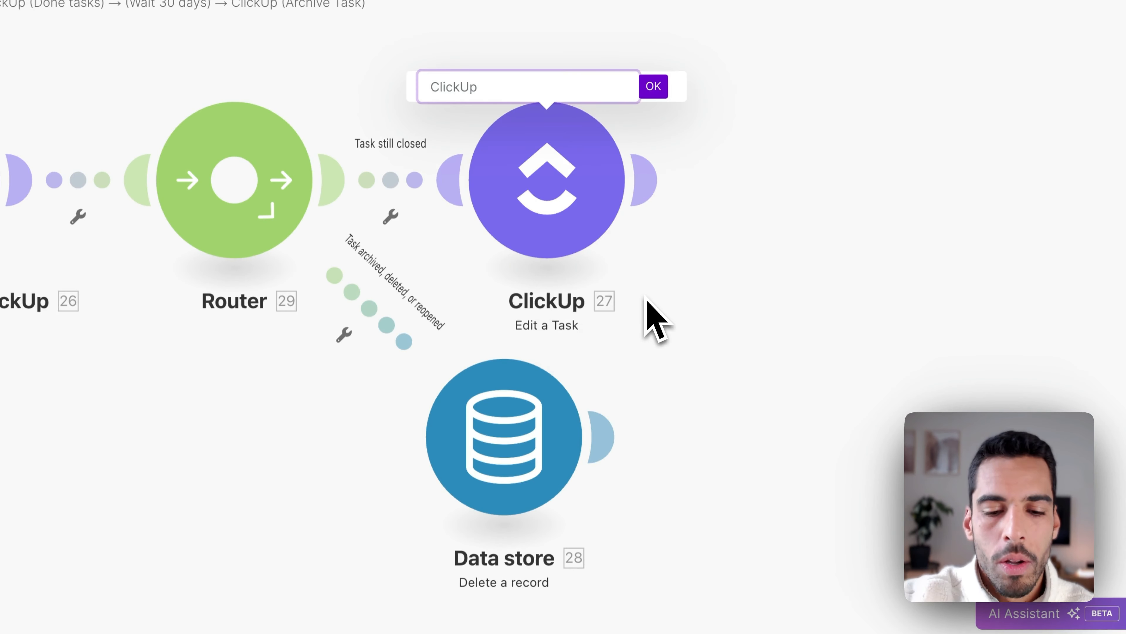
{"action": "type", "text": "Archive task"}
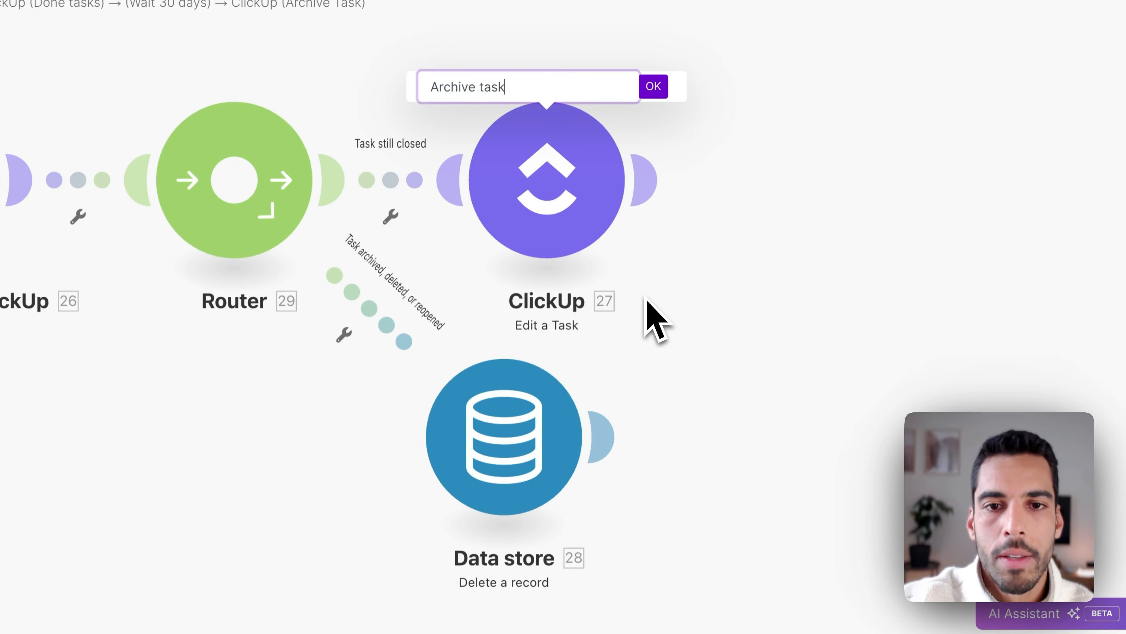
{"action": "key", "text": "Return"}
{"action": "right_click", "coordinate": [536, 387]}
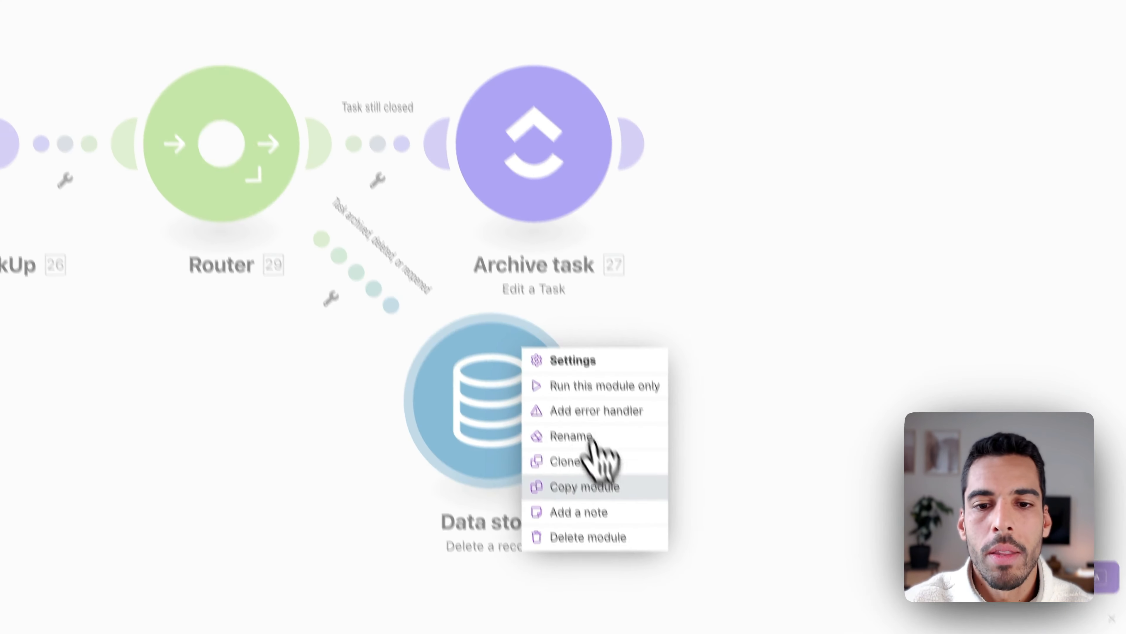
{"action": "left_click", "coordinate": [604, 470]}
{"action": "type", "text": "Delete task from Make Storage"}
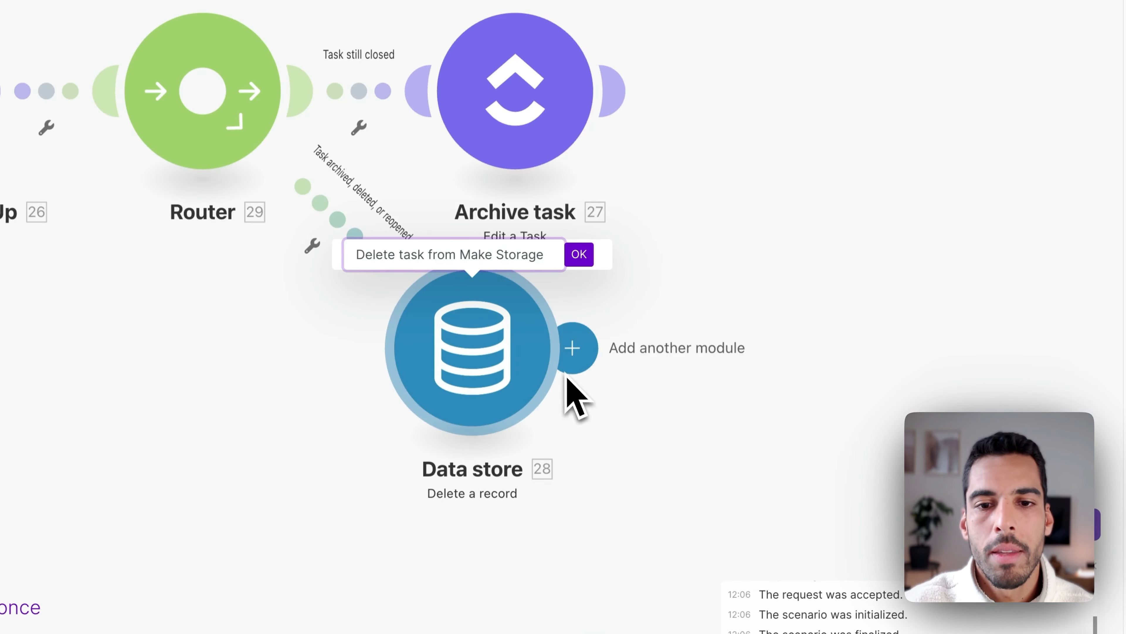
{"action": "left_click", "coordinate": [579, 254]}
Clone the Delete task from Make Storage module and attach the copy after Archive task.
{"action": "right_click", "coordinate": [487, 365]}
{"action": "left_click", "coordinate": [552, 480]}
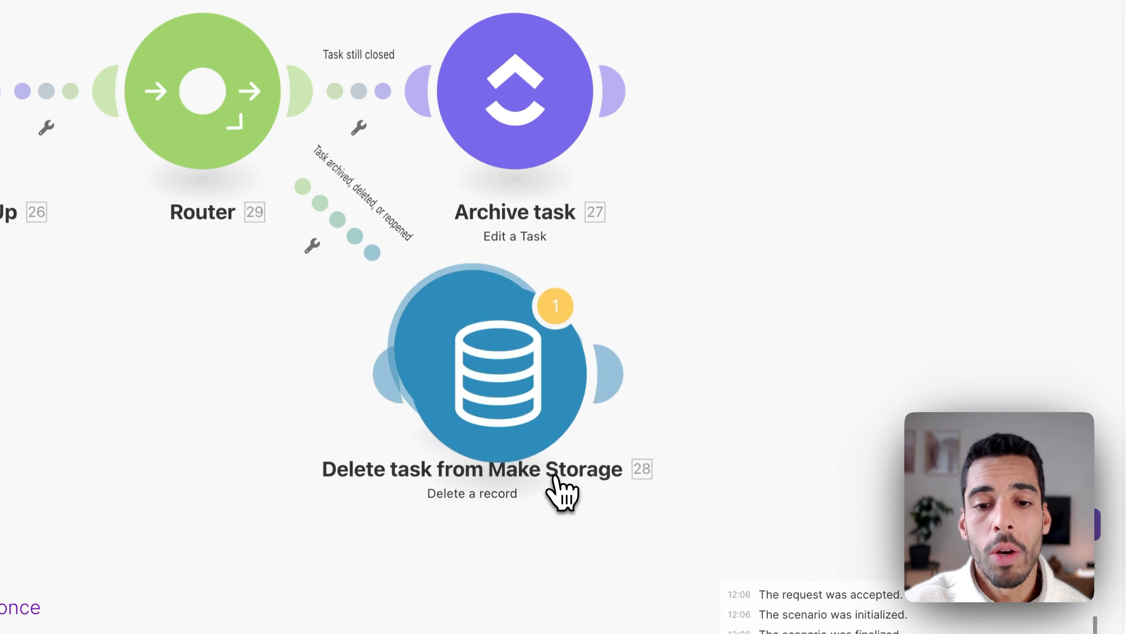
{"action": "left_click", "coordinate": [800, 169]}
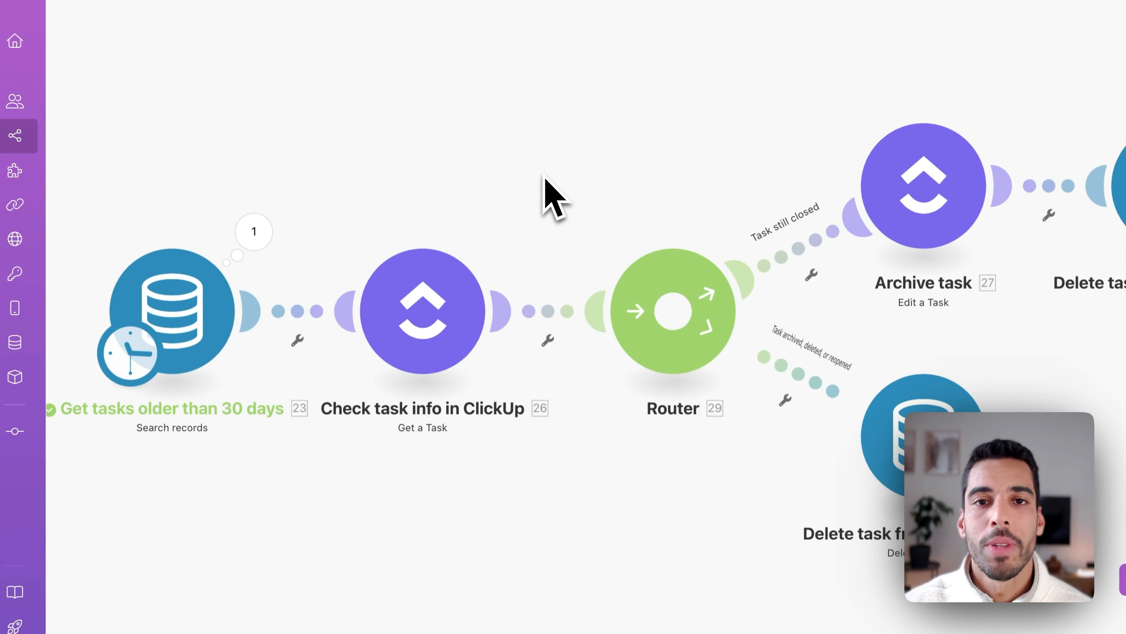
Map the searched record's ID into Check task info's Task ID, then open the Task still closed filter.
{"action": "left_click", "coordinate": [437, 332]}
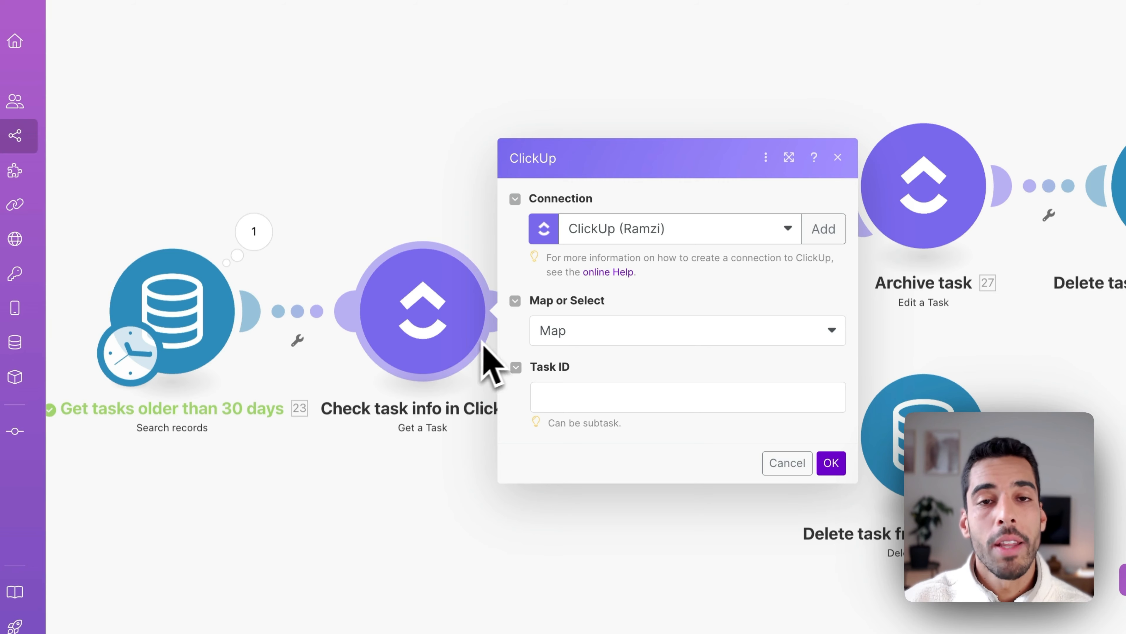
{"action": "left_click", "coordinate": [618, 398]}
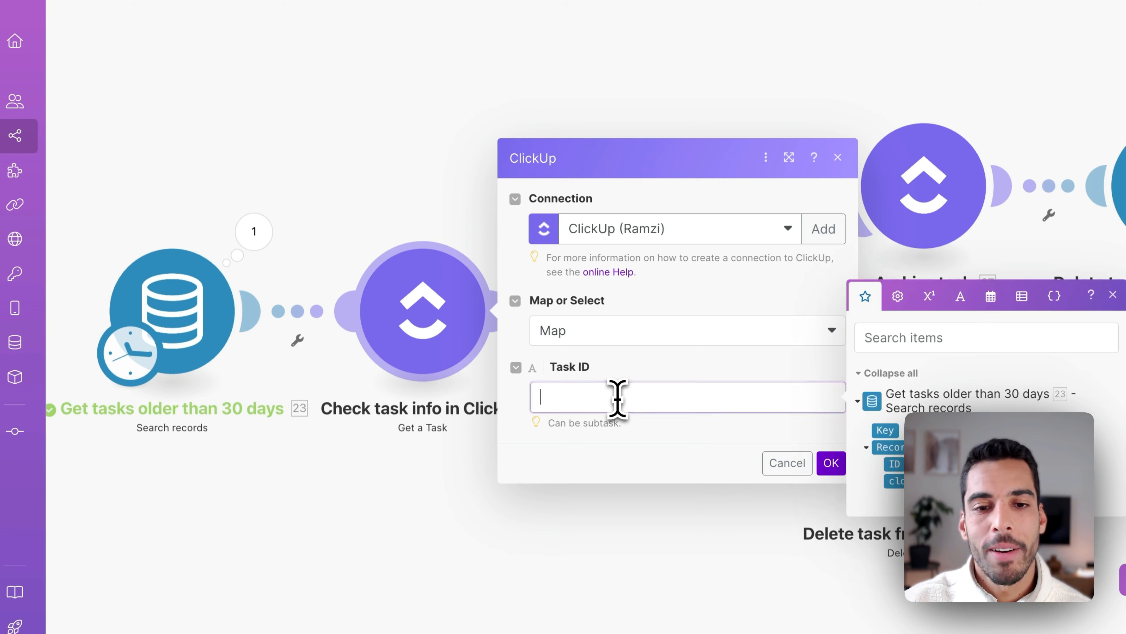
{"action": "left_click", "coordinate": [810, 446]}
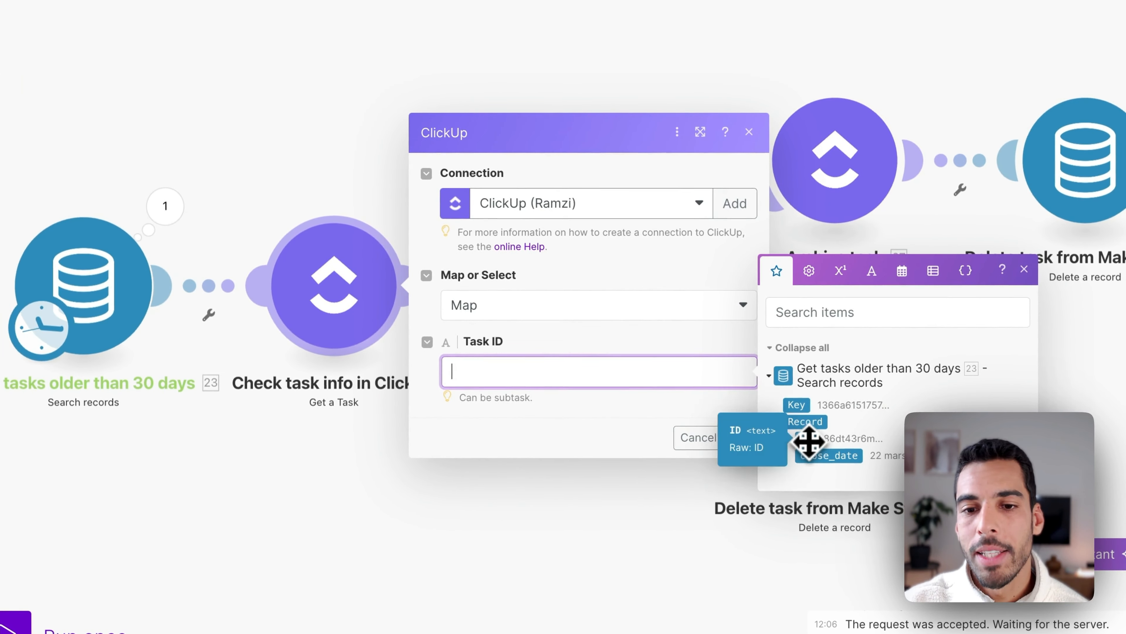
{"action": "left_click", "coordinate": [745, 442]}
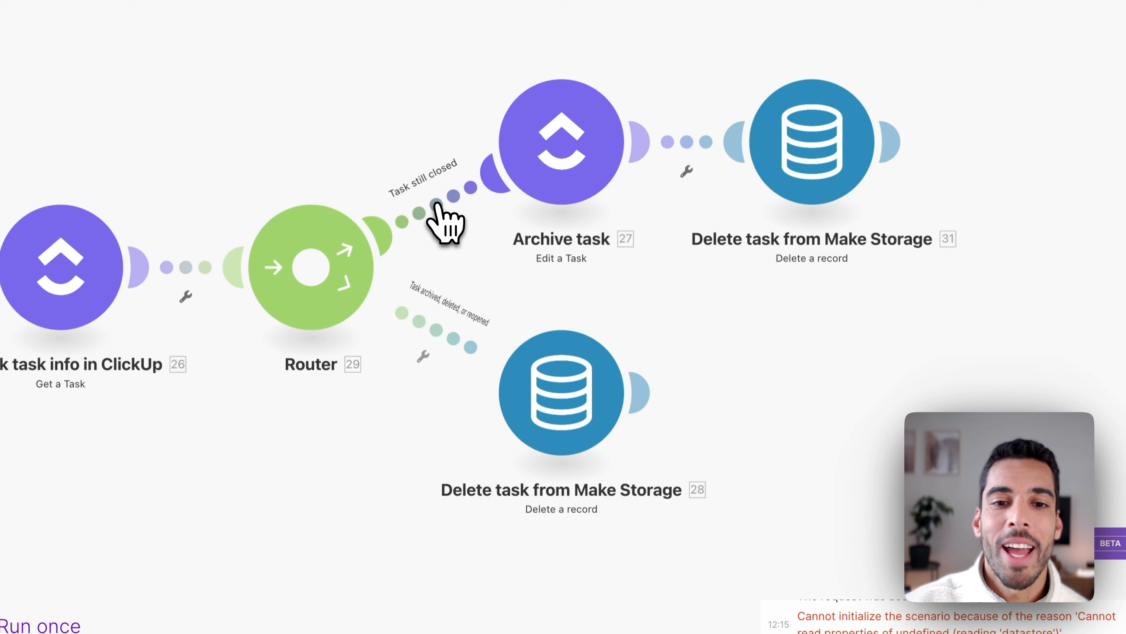
{"action": "left_click", "coordinate": [437, 205]}
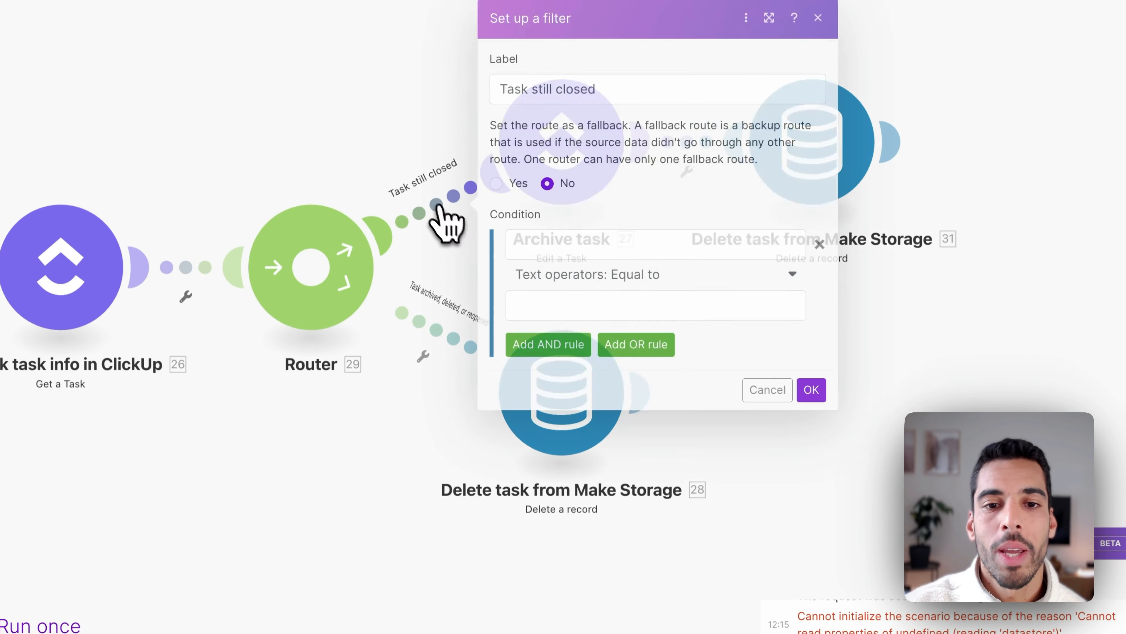
Filter the Task still closed route on Status containing 'Closed' (case insensitive).
{"action": "left_click", "coordinate": [538, 246]}
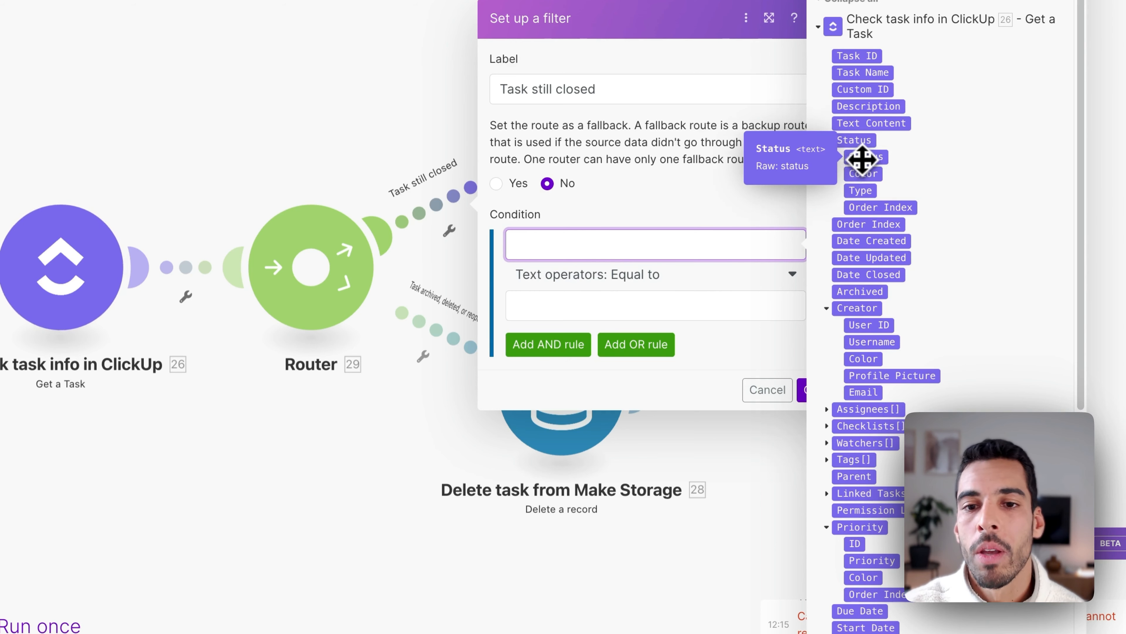
{"action": "left_click", "coordinate": [861, 158]}
{"action": "left_click", "coordinate": [638, 277]}
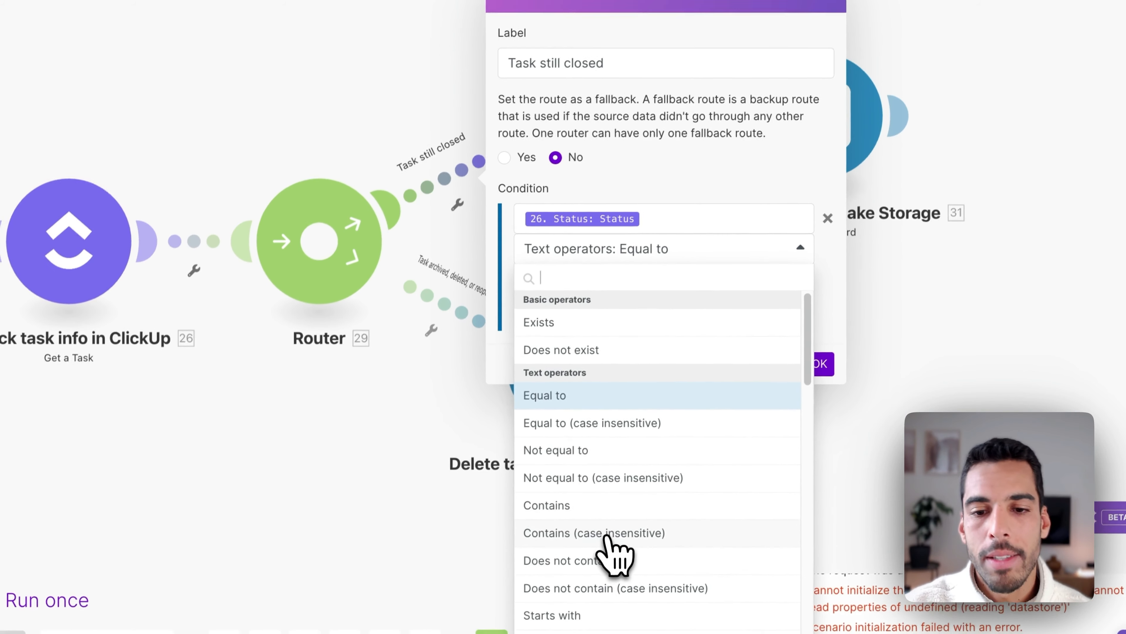
{"action": "left_click", "coordinate": [616, 539]}
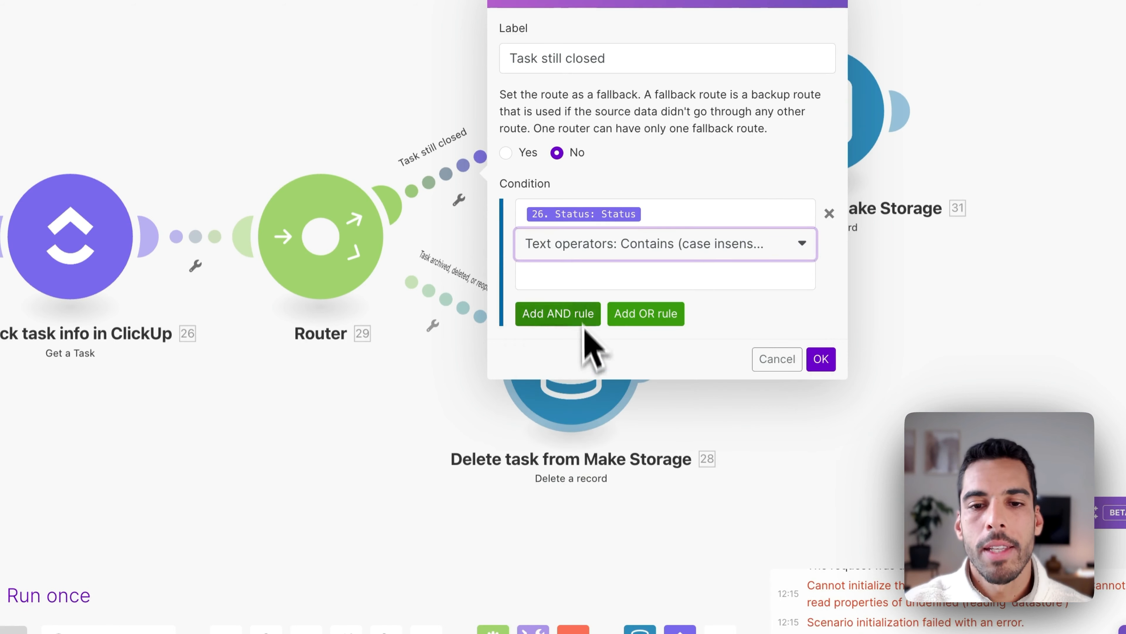
{"action": "left_click", "coordinate": [586, 273]}
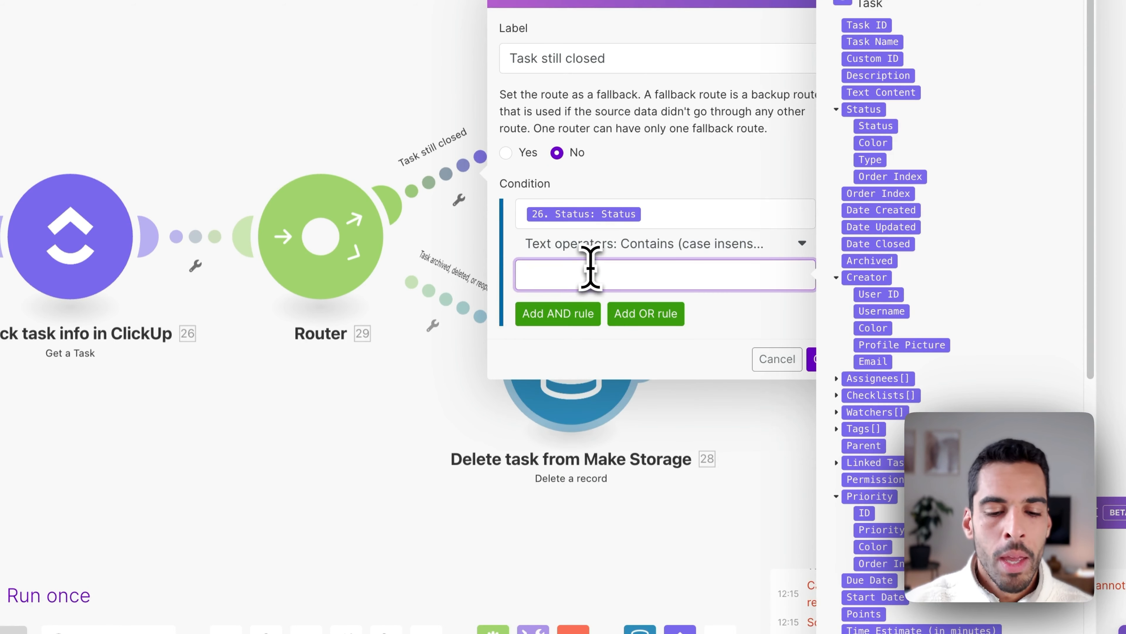
{"action": "type", "text": "Closed"}
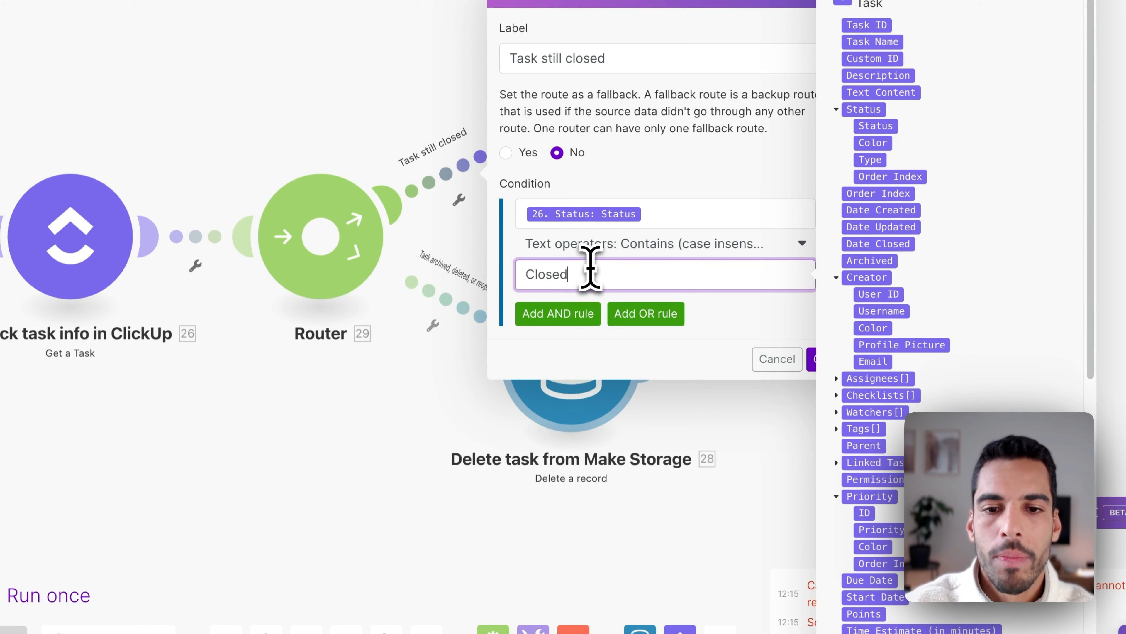
{"action": "left_click", "coordinate": [740, 326]}
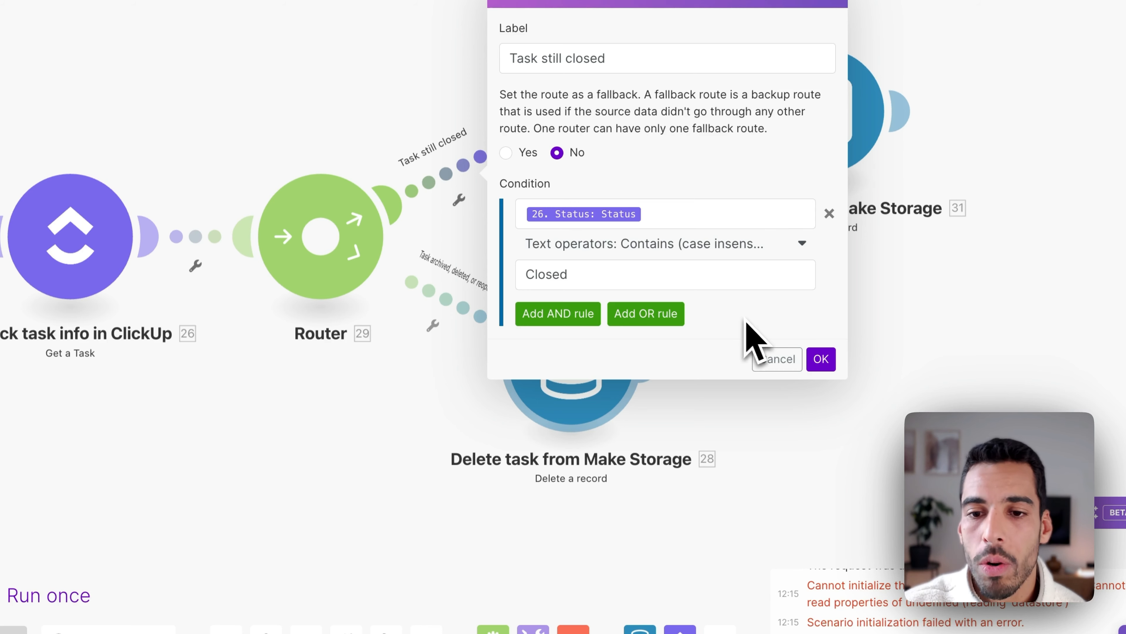
{"action": "left_click", "coordinate": [821, 360]}
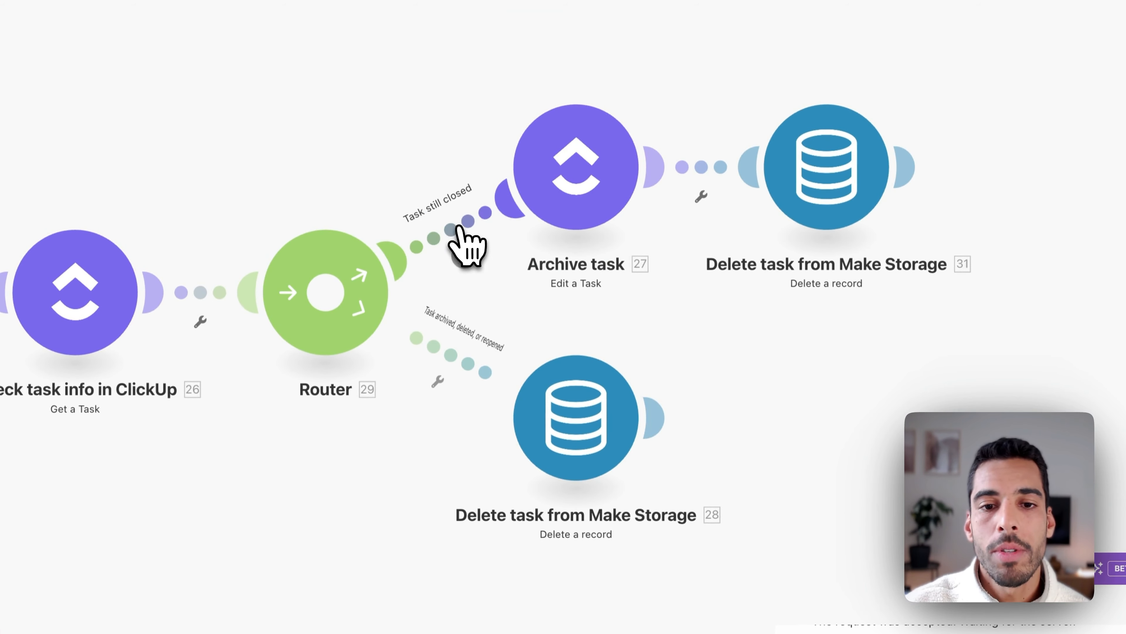
{"action": "left_click", "coordinate": [459, 235]}
Map the stored record's ID into Archive task's Task ID and set Archived to Yes.
{"action": "left_click", "coordinate": [825, 417]}
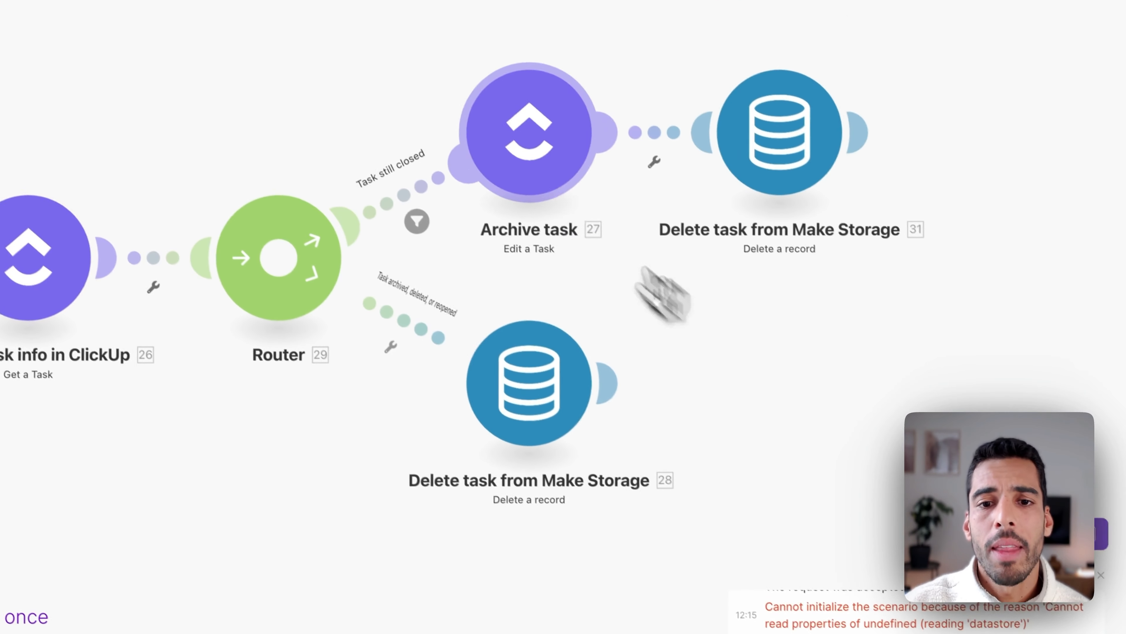
{"action": "left_click", "coordinate": [524, 157]}
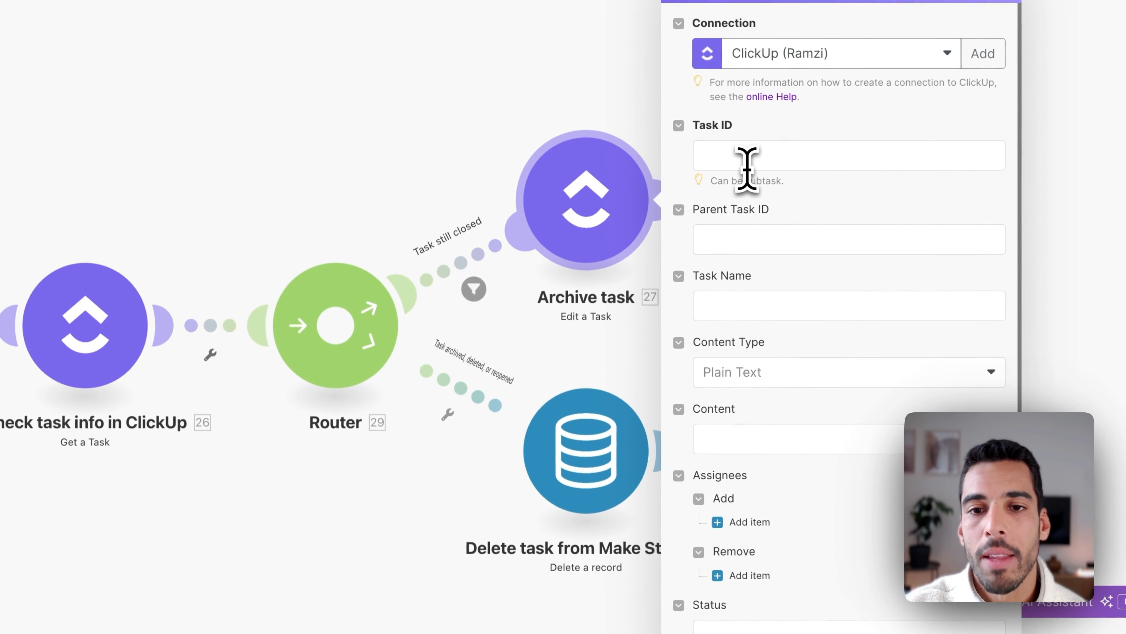
{"action": "left_click", "coordinate": [746, 157]}
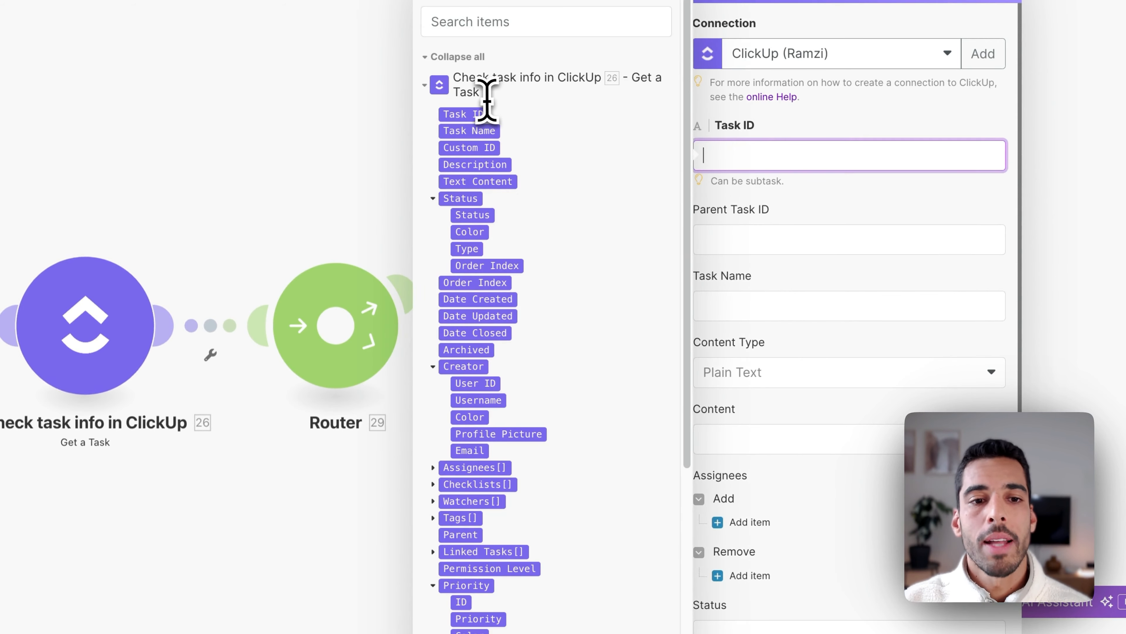
{"action": "scroll", "coordinate": [533, 302], "scroll_direction": "down", "scroll_amount": 10}
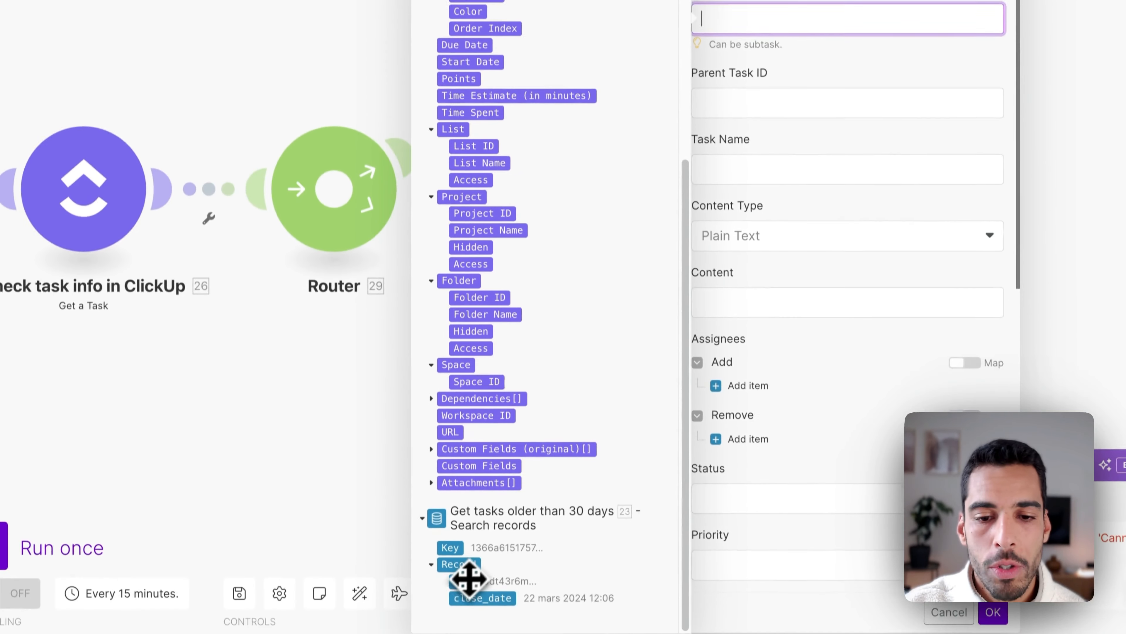
{"action": "left_click", "coordinate": [459, 572]}
{"action": "left_click", "coordinate": [772, 318]}
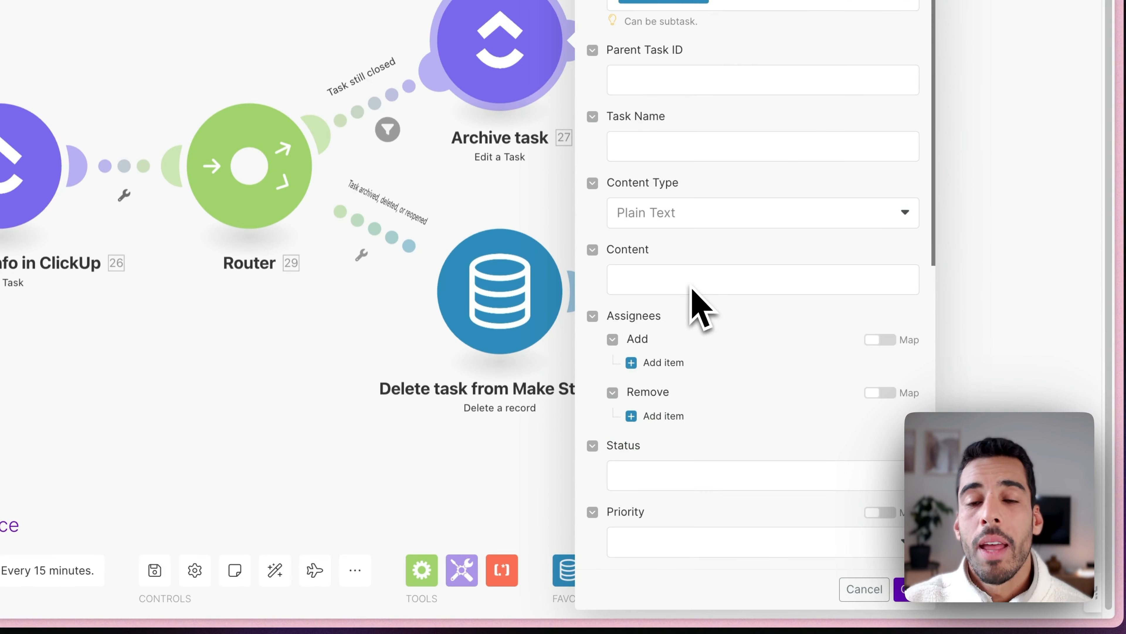
{"action": "scroll", "coordinate": [723, 328], "scroll_direction": "down", "scroll_amount": 10}
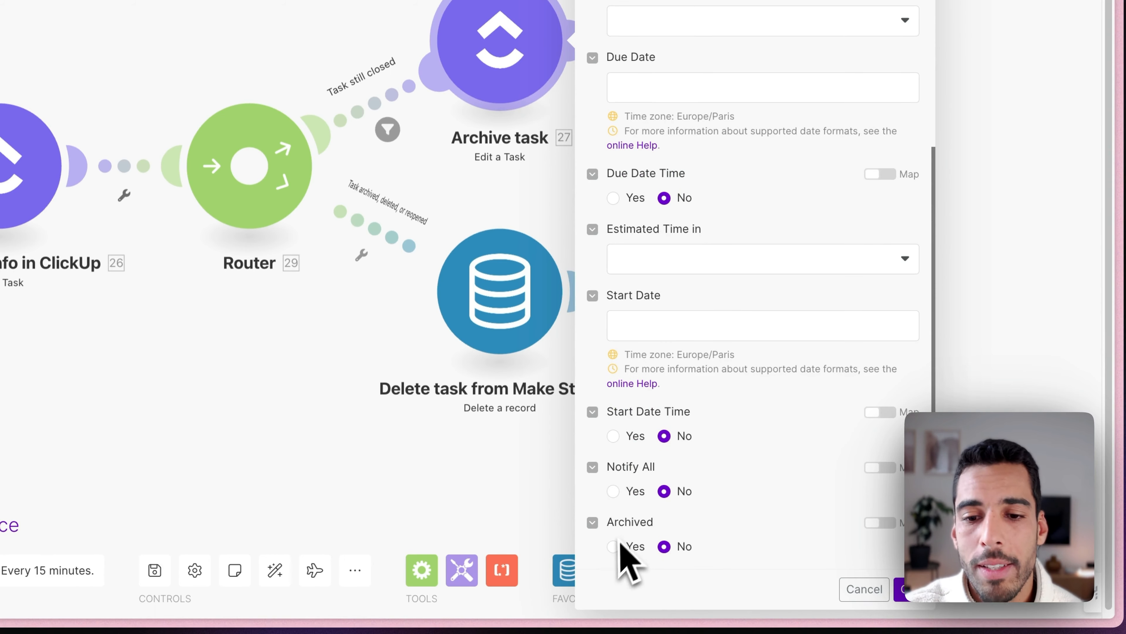
{"action": "left_click", "coordinate": [614, 547]}
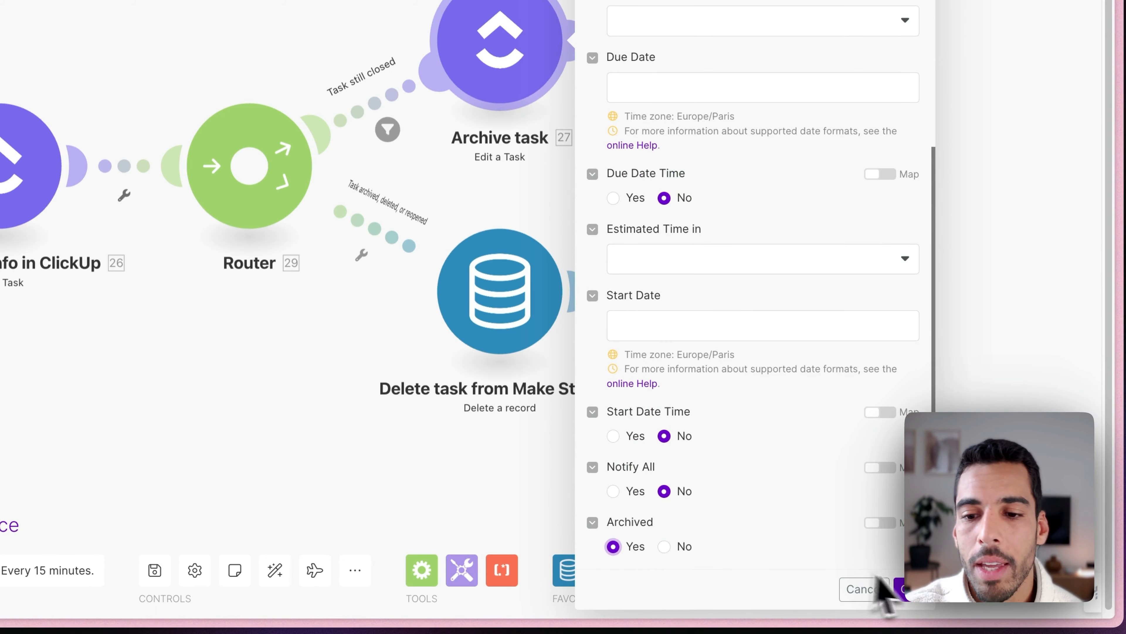
{"action": "left_click", "coordinate": [904, 592]}
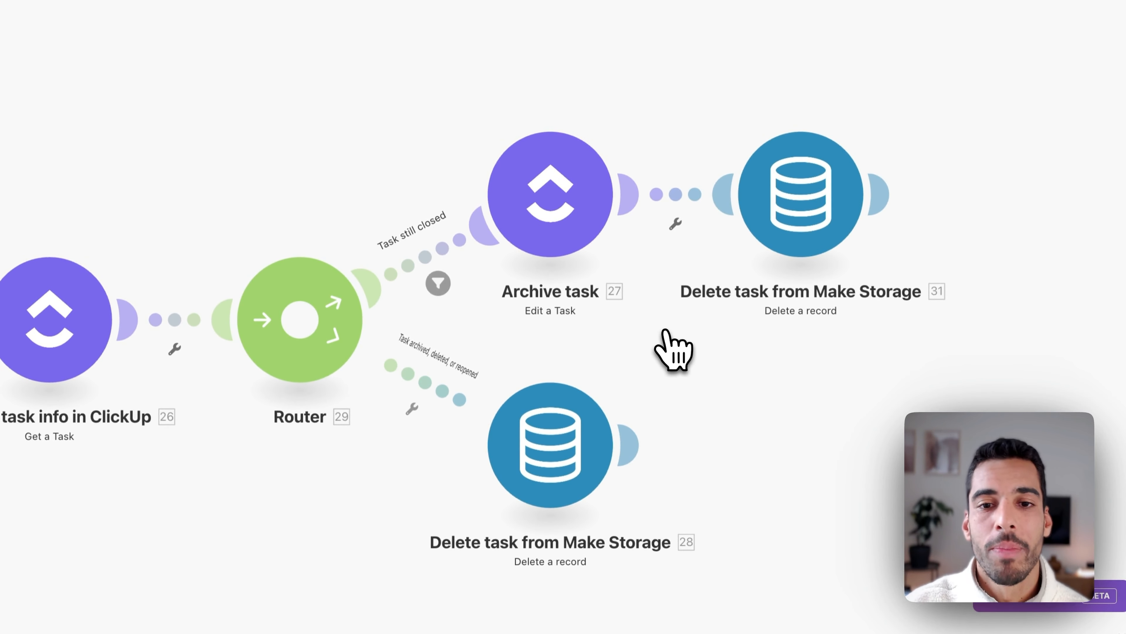
{"action": "left_click", "coordinate": [580, 213]}
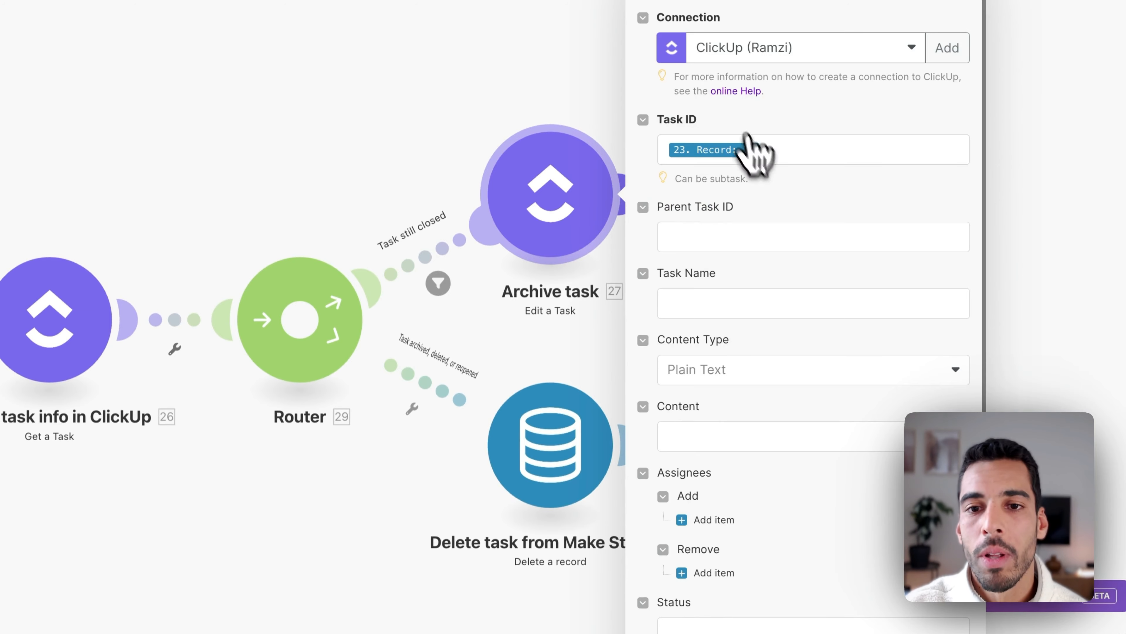
{"action": "scroll", "coordinate": [741, 197], "scroll_direction": "down", "scroll_amount": 6}
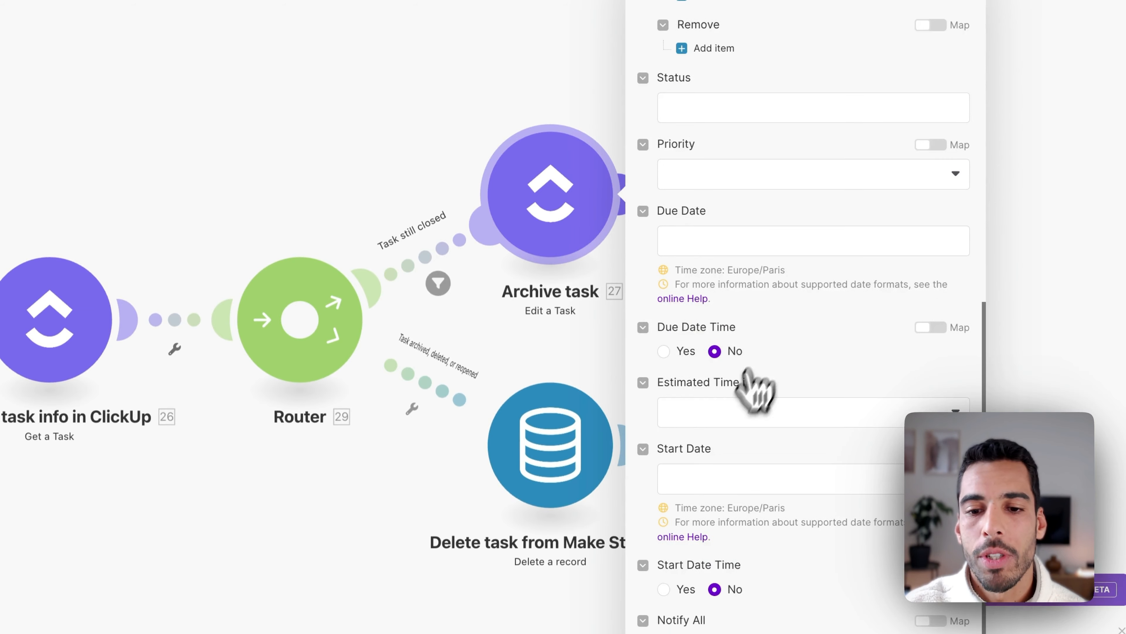
{"action": "left_click", "coordinate": [916, 597]}
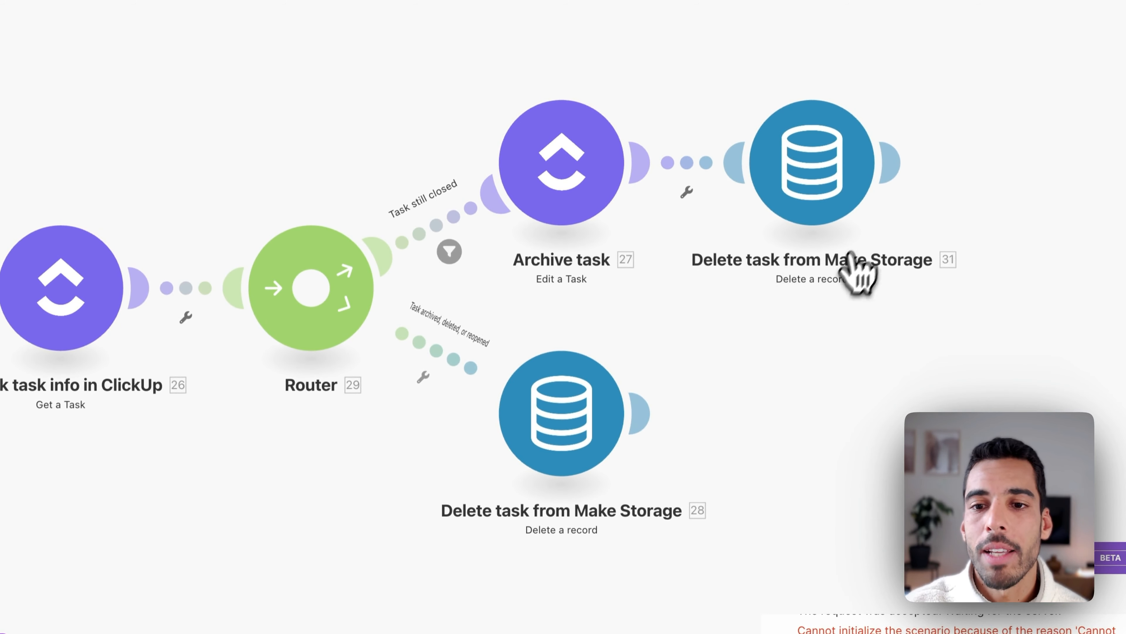
Point the post-archive delete step at the Clickup task Done data store, keyed by the searched record.
{"action": "left_click", "coordinate": [828, 178]}
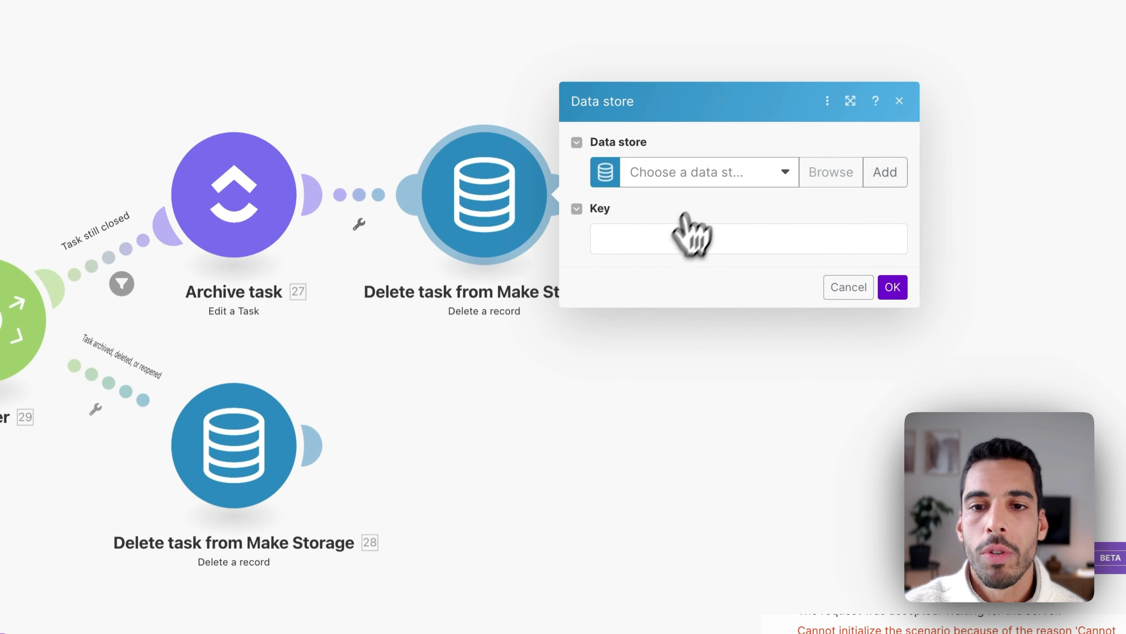
{"action": "left_click", "coordinate": [714, 177]}
{"action": "left_click", "coordinate": [697, 201]}
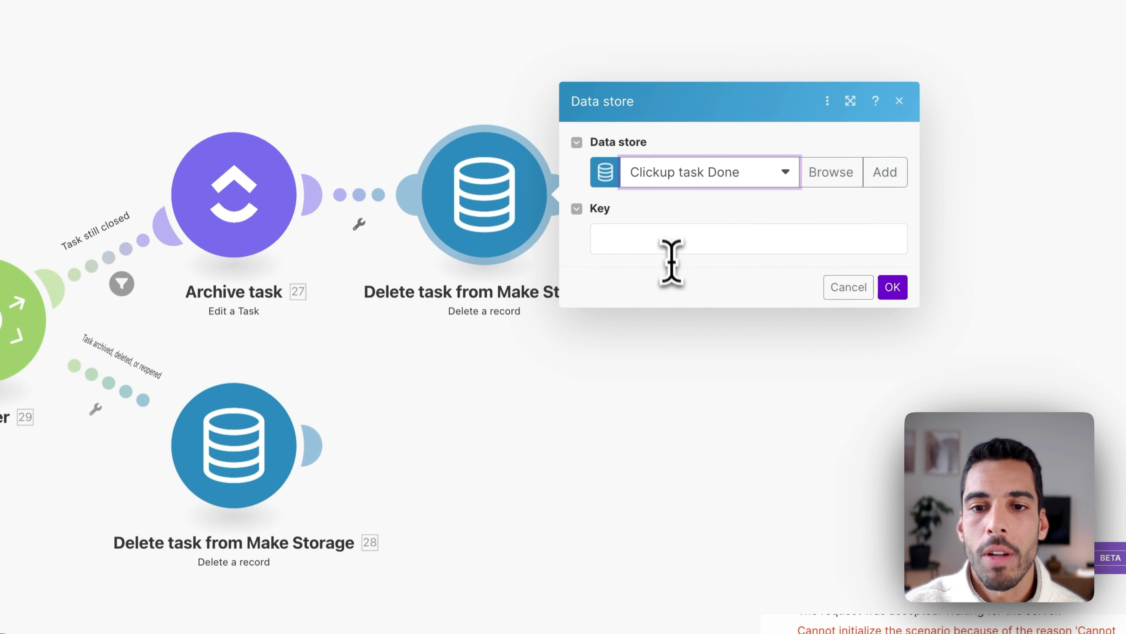
{"action": "left_click", "coordinate": [670, 242]}
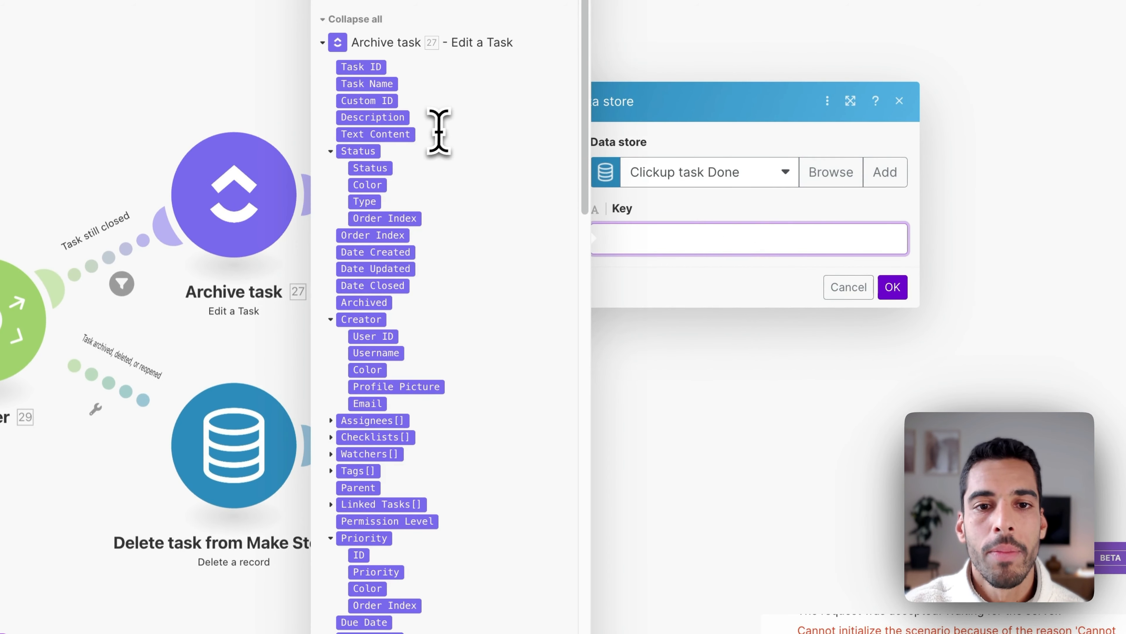
{"action": "scroll", "coordinate": [458, 240], "scroll_direction": "down", "scroll_amount": 10}
{"action": "scroll", "coordinate": [493, 186], "scroll_direction": "down", "scroll_amount": 15}
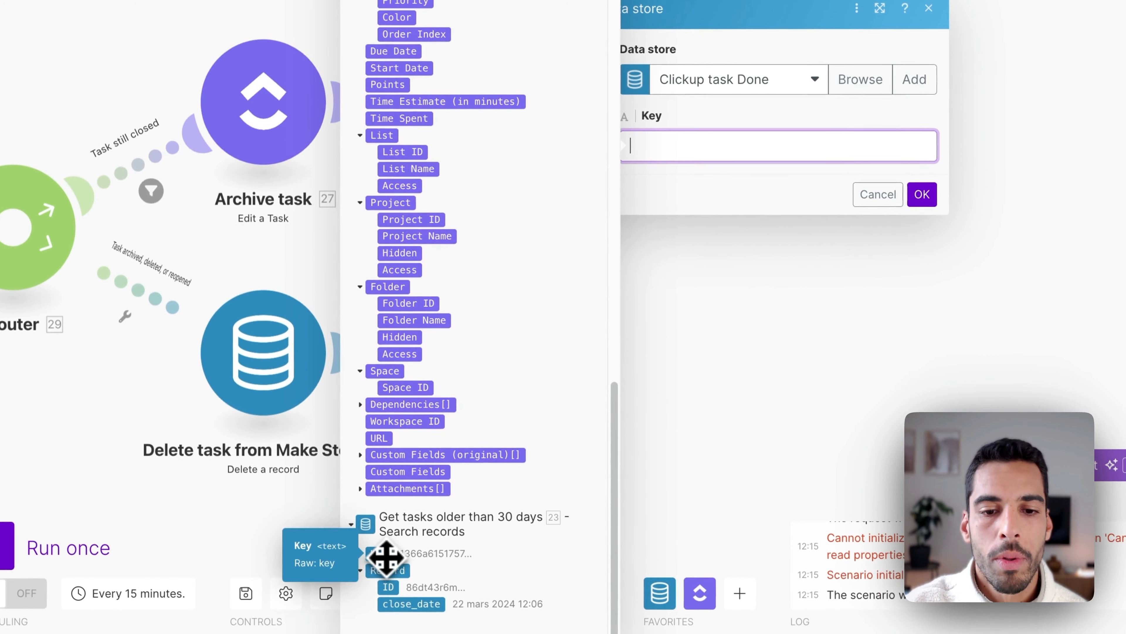
{"action": "left_click", "coordinate": [387, 557]}
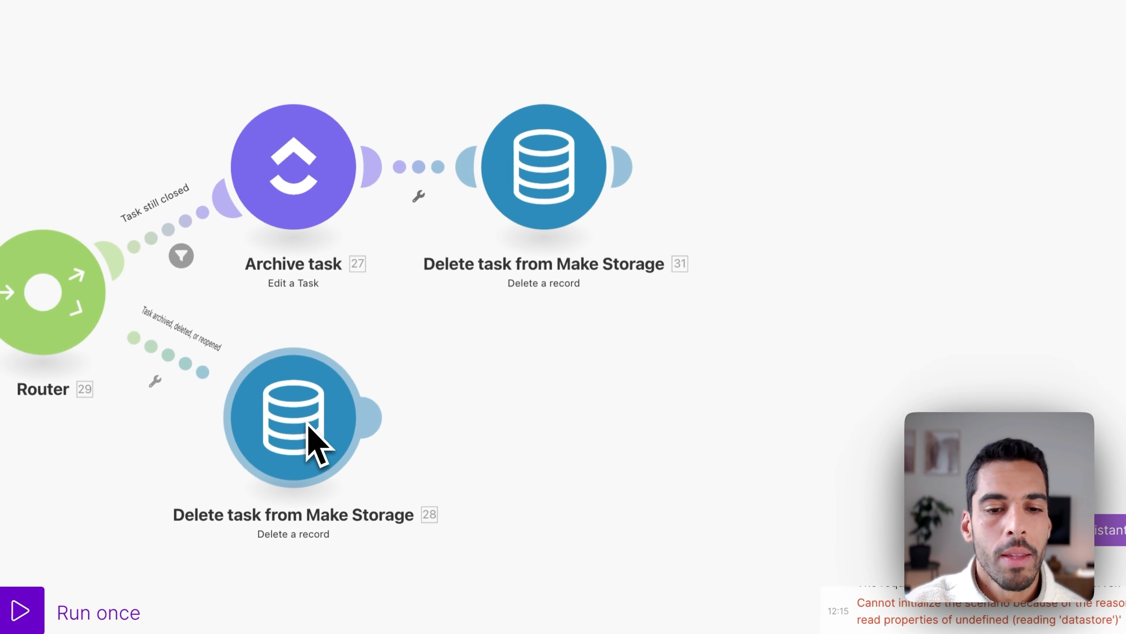
{"action": "left_click_drag", "start_coordinate": [515, 410], "coordinate": [891, 195]}
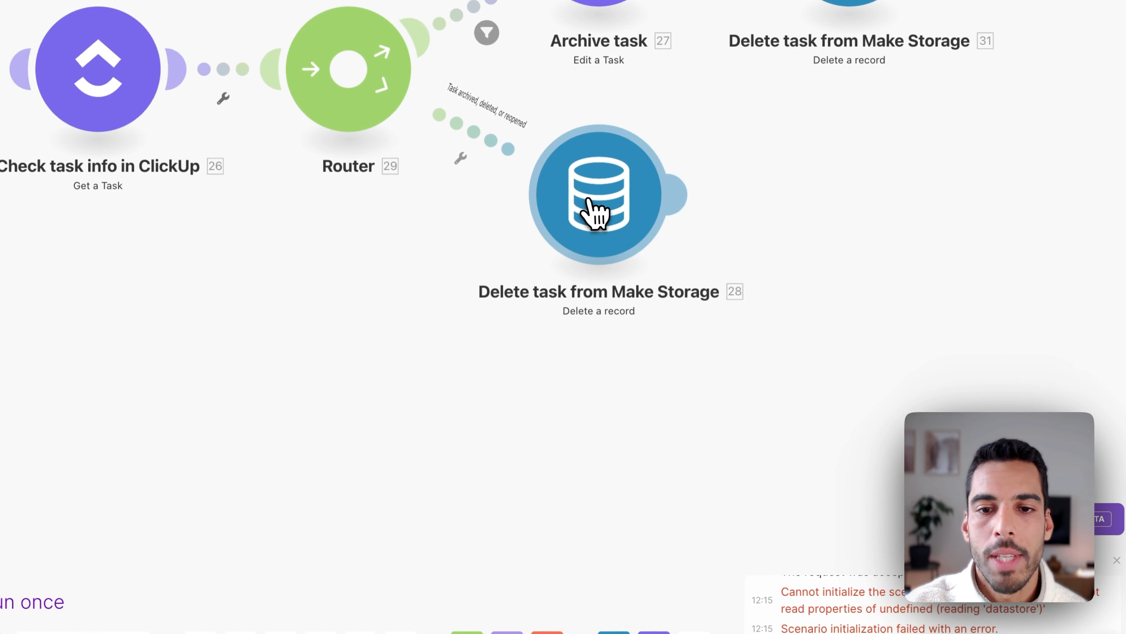
Point the lower delete step at Clickup task Done with 23. Key mapped into Key.
{"action": "left_click", "coordinate": [597, 211]}
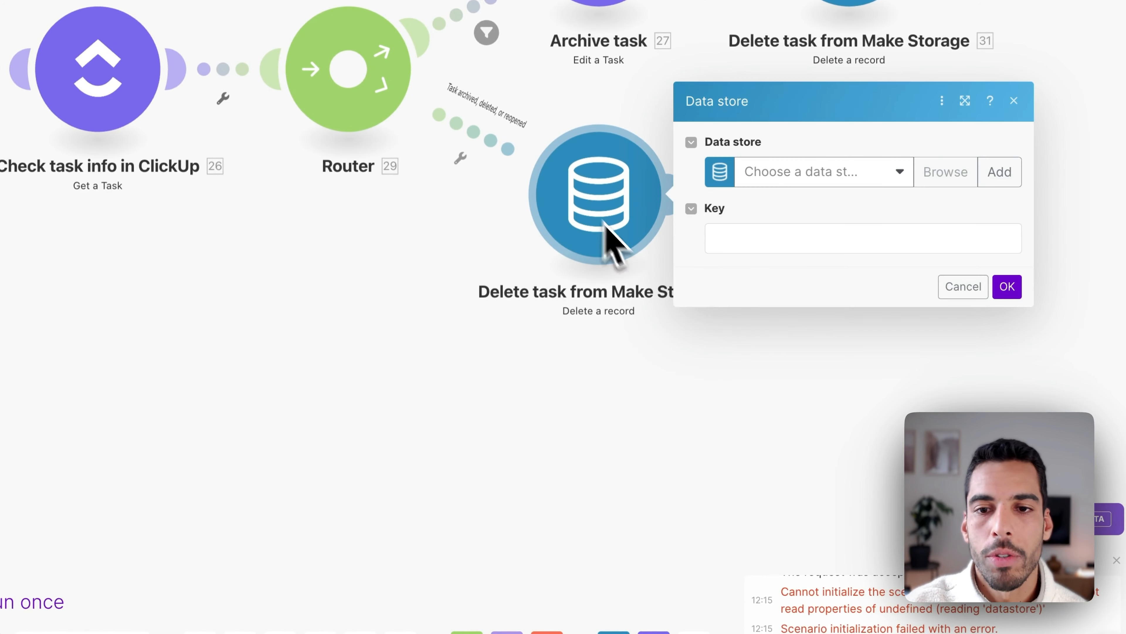
{"action": "left_click", "coordinate": [816, 175]}
{"action": "left_click", "coordinate": [788, 201]}
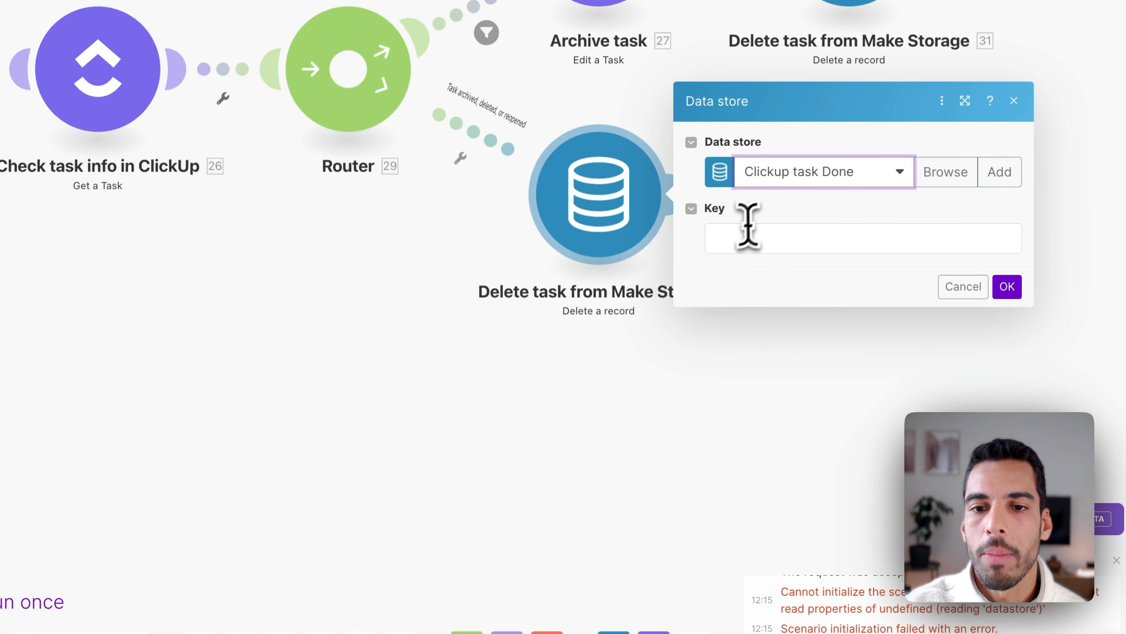
{"action": "left_click", "coordinate": [747, 240]}
{"action": "scroll", "coordinate": [555, 328], "scroll_direction": "down", "scroll_amount": 10}
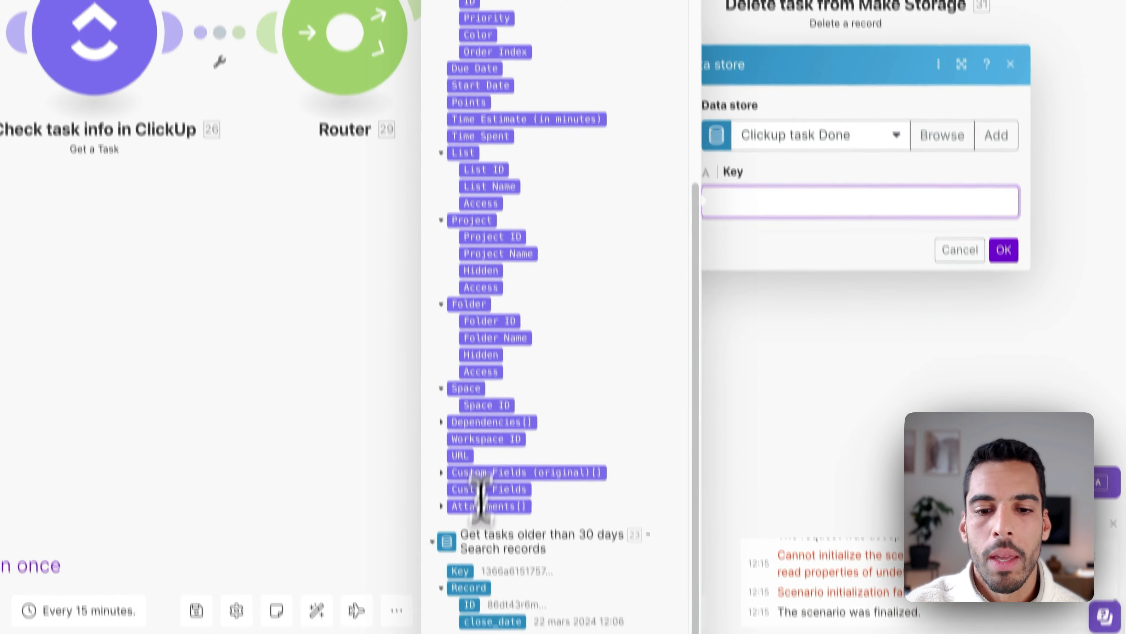
{"action": "left_click", "coordinate": [464, 606]}
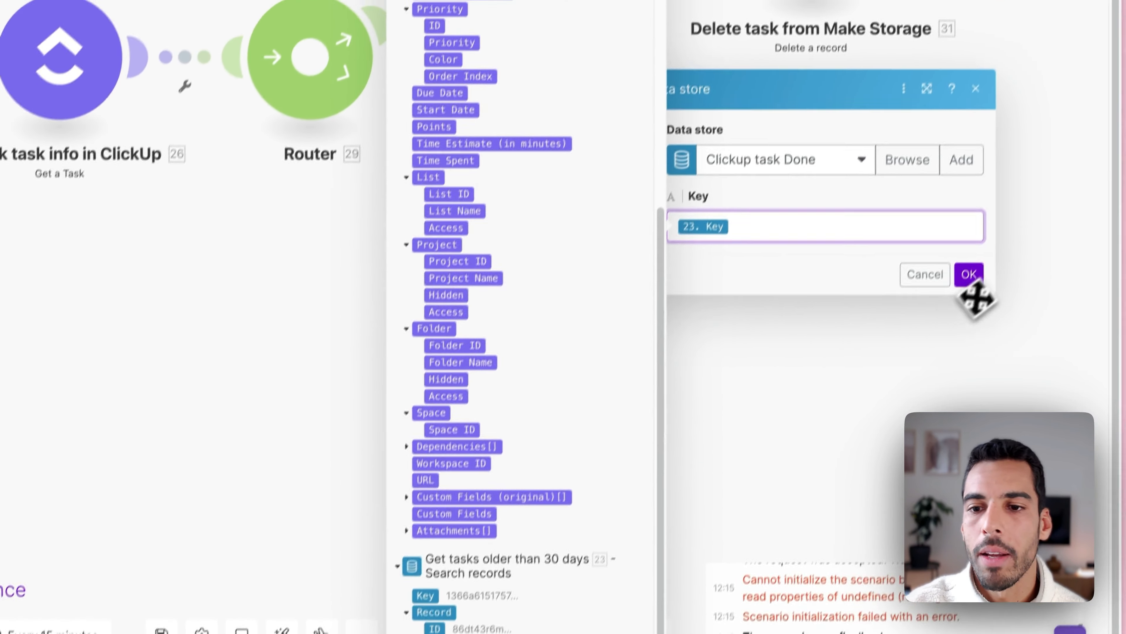
{"action": "left_click", "coordinate": [969, 274]}
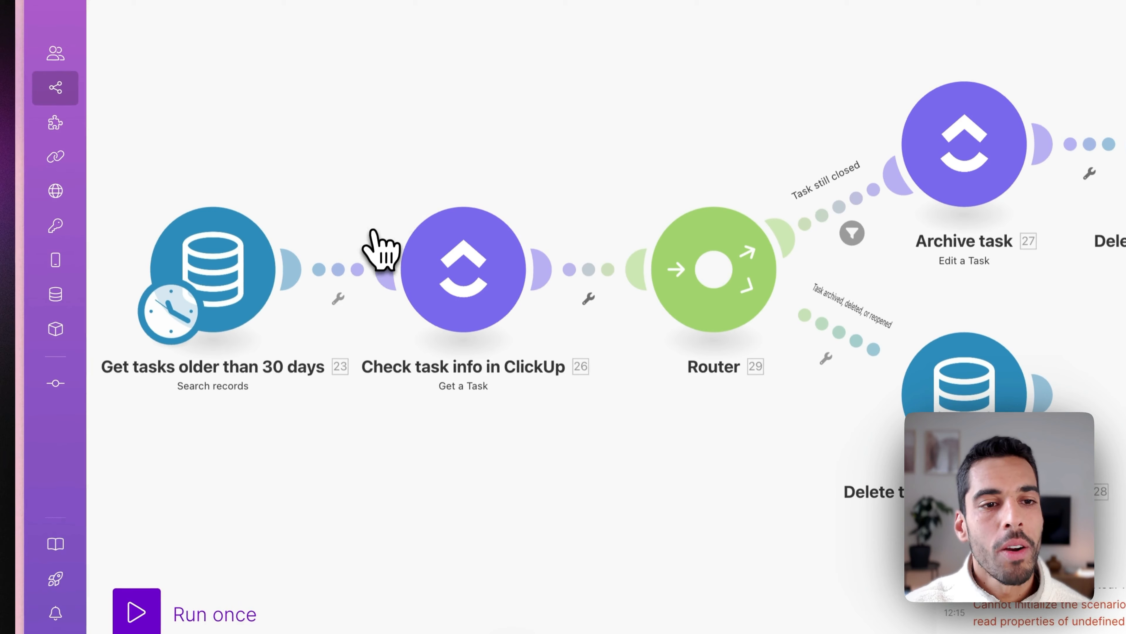
{"action": "mouse_move", "coordinate": [20, 266]}
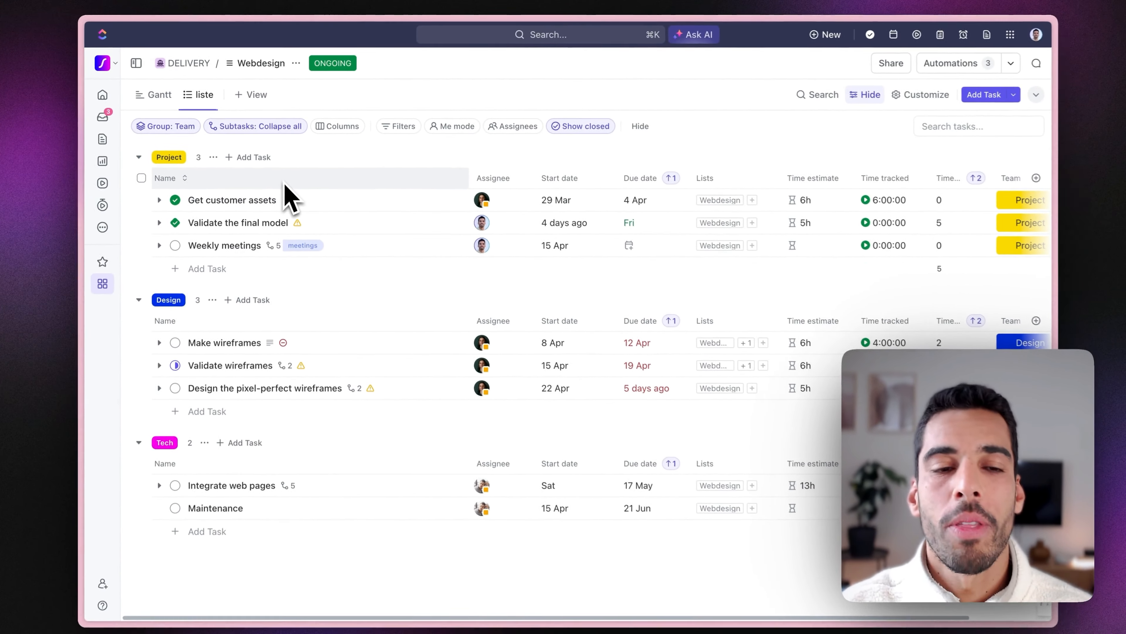
Open the Get customer assets task details in the Webdesign list.
{"action": "left_click", "coordinate": [313, 197]}
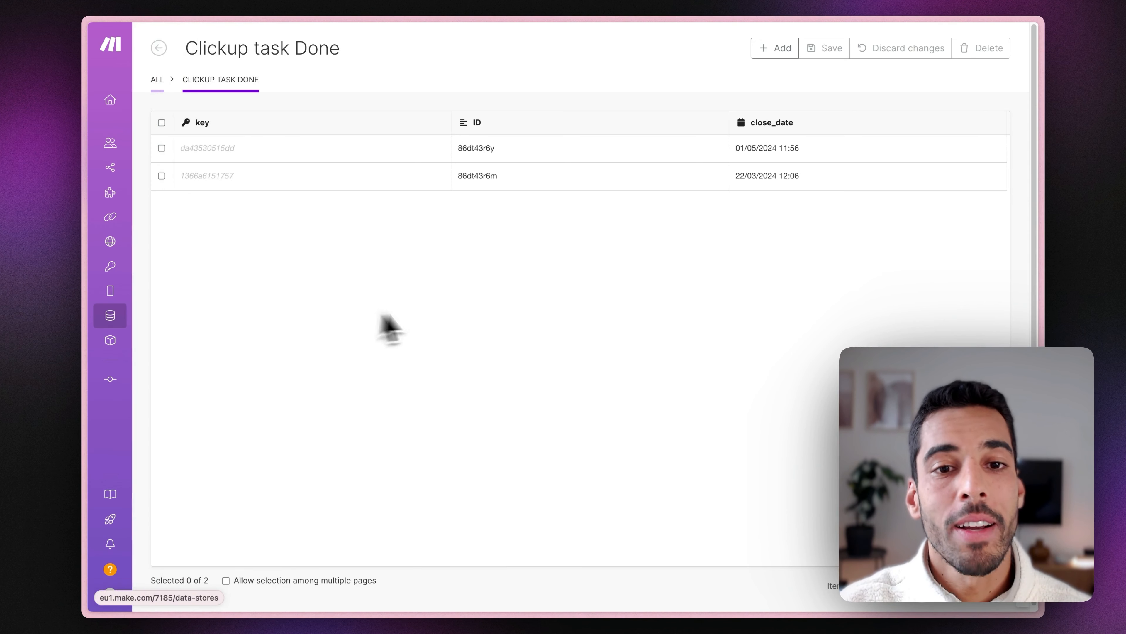
Check the stored task ID in Clickup task Done, then run the archiving scenario once.
{"action": "left_click", "coordinate": [481, 182]}
{"action": "left_click", "coordinate": [637, 239]}
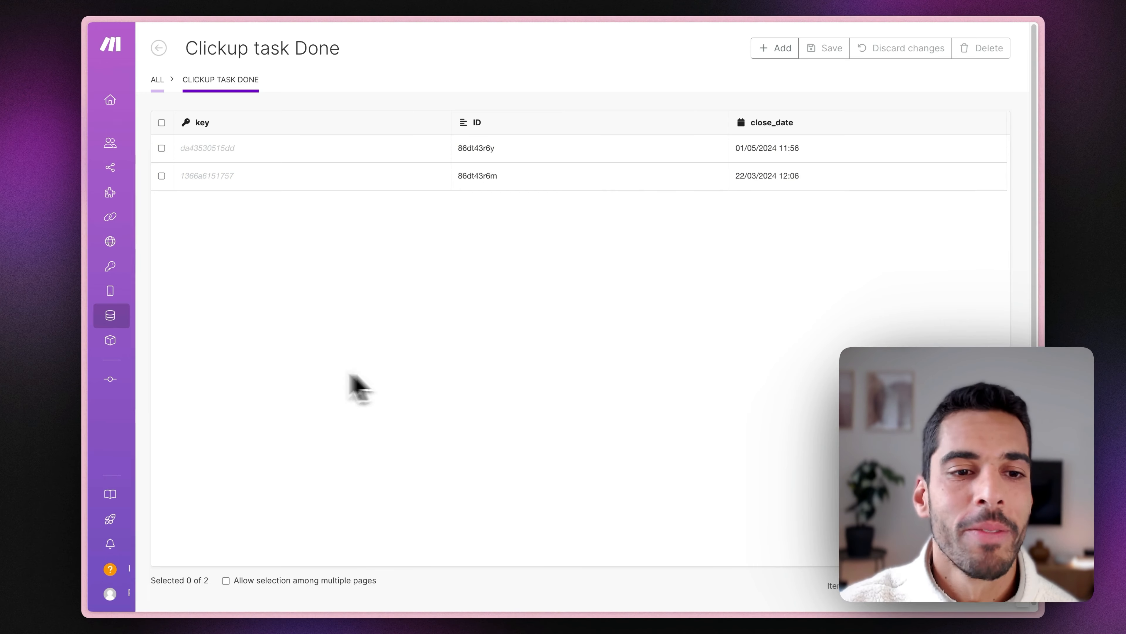
{"action": "mouse_move", "coordinate": [87, 374]}
{"action": "left_click", "coordinate": [166, 493]}
{"action": "left_click", "coordinate": [210, 539]}
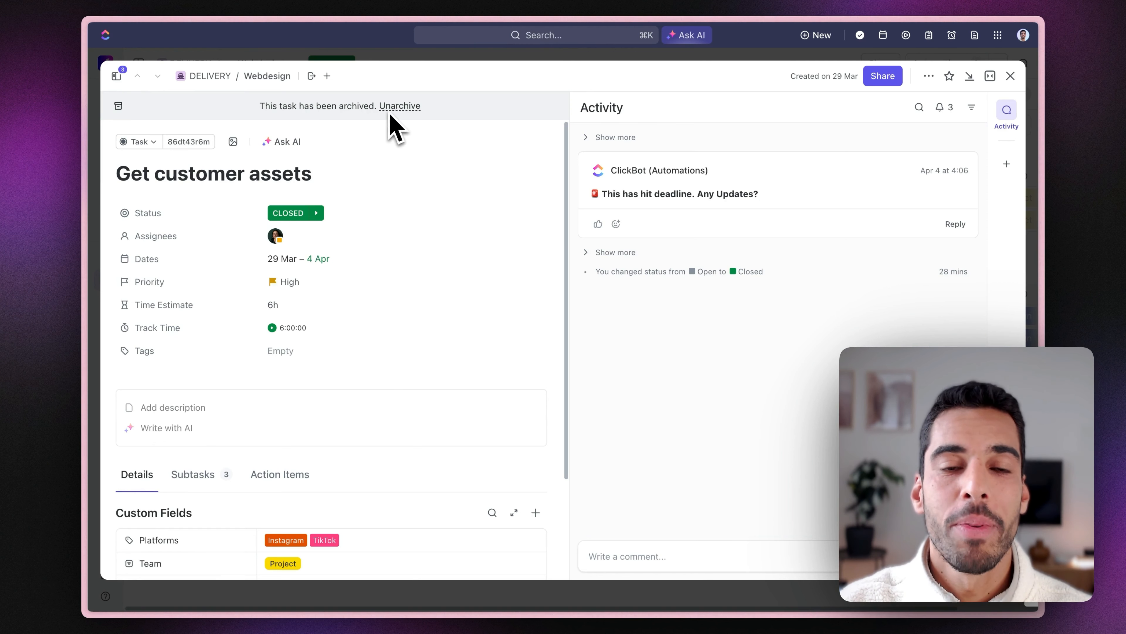
Close the archived Get customer assets task and open the Make wireframes task.
{"action": "left_click", "coordinate": [768, 599]}
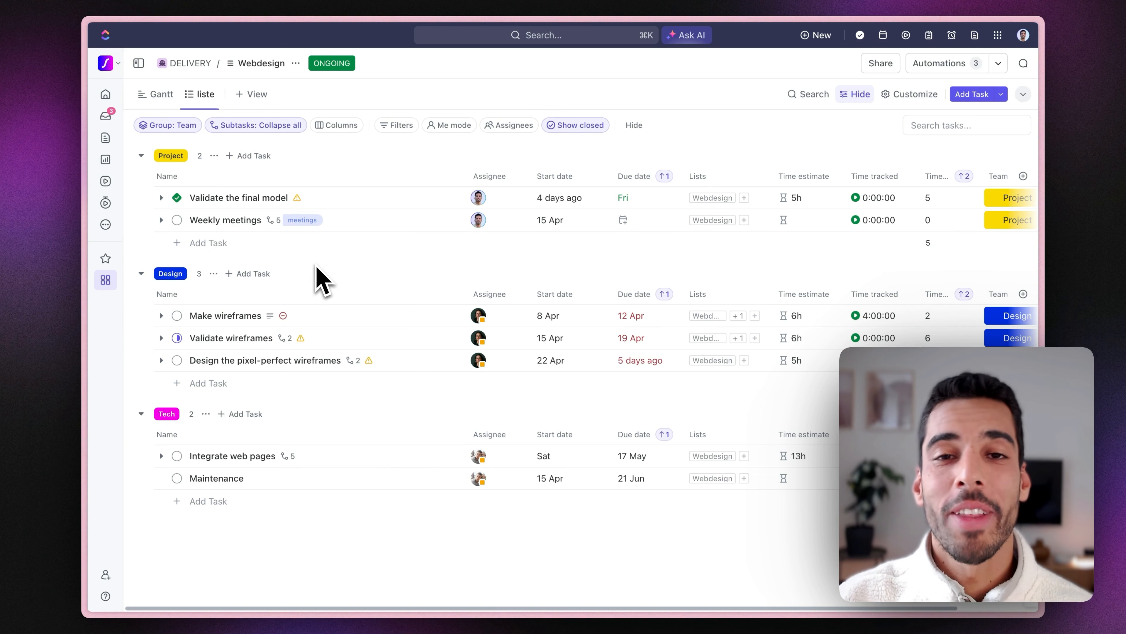
{"action": "left_click", "coordinate": [243, 316]}
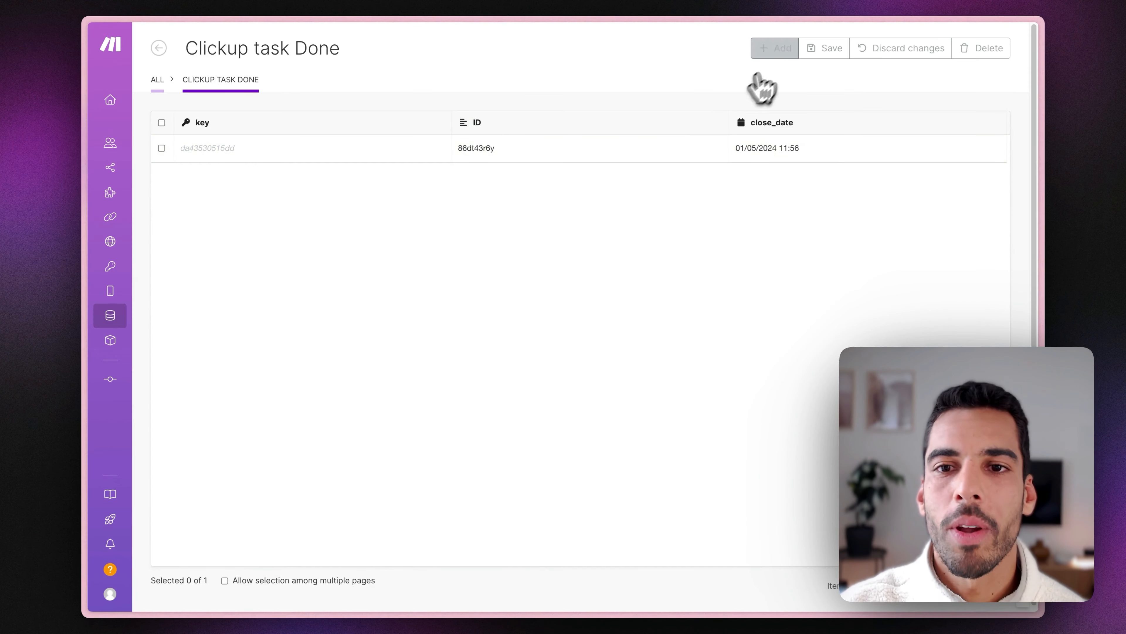
Add a Clickup task Done record with ID 86dt43r75 and close date 01/02/2024 12:22.
{"action": "left_click", "coordinate": [767, 53]}
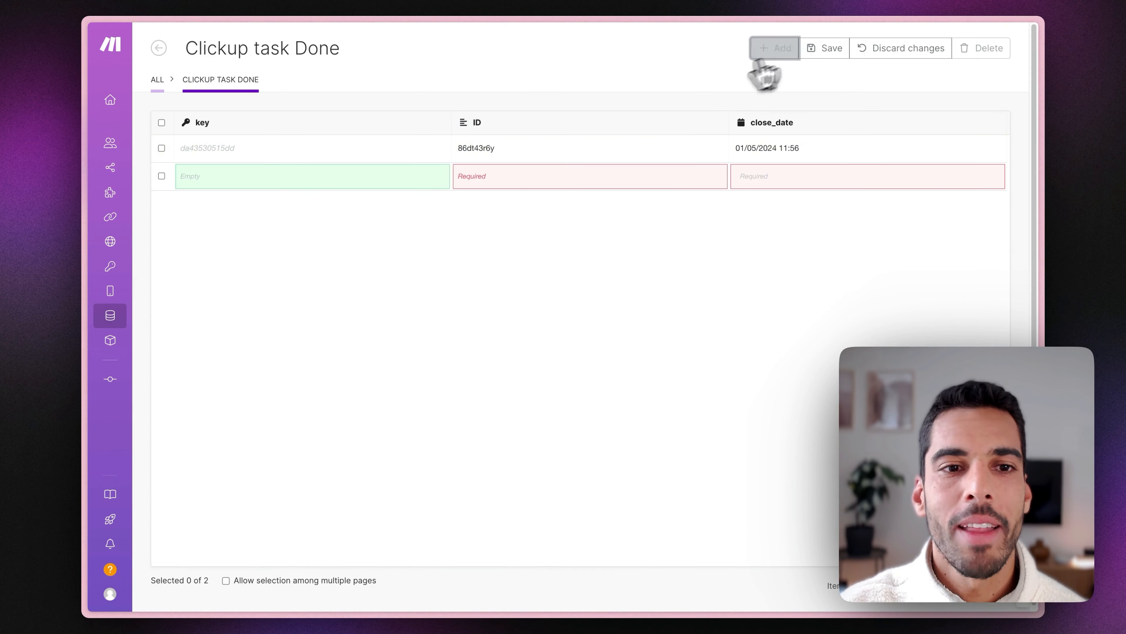
{"action": "left_click", "coordinate": [483, 177]}
{"action": "key", "text": "ctrl+v"}
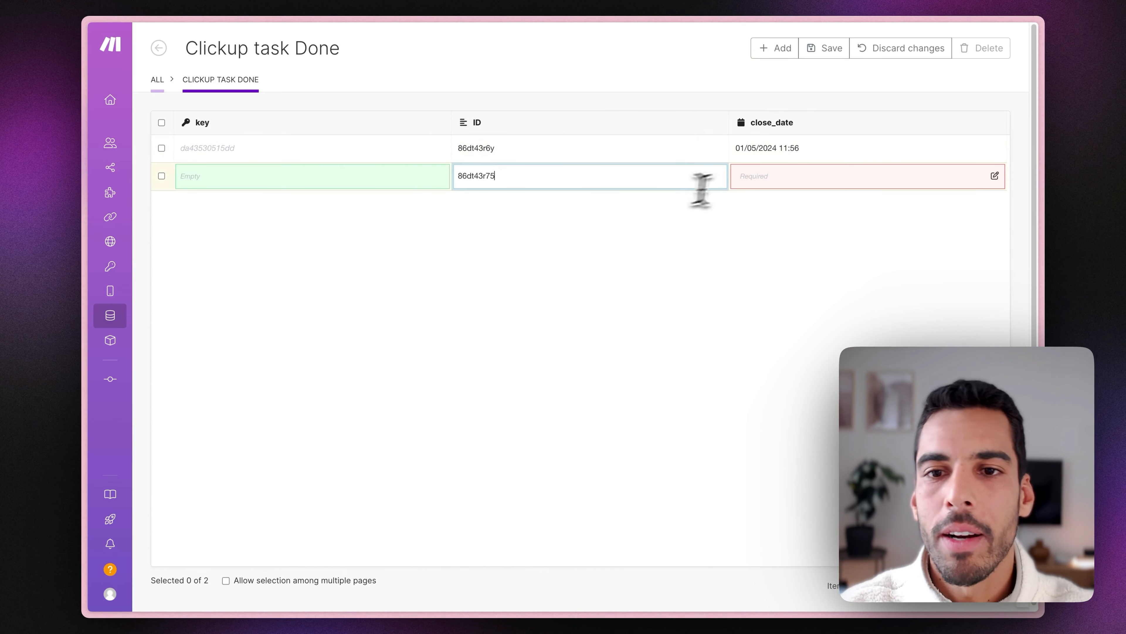
{"action": "left_click", "coordinate": [759, 178]}
{"action": "left_click", "coordinate": [714, 74]}
{"action": "left_click", "coordinate": [714, 74]}
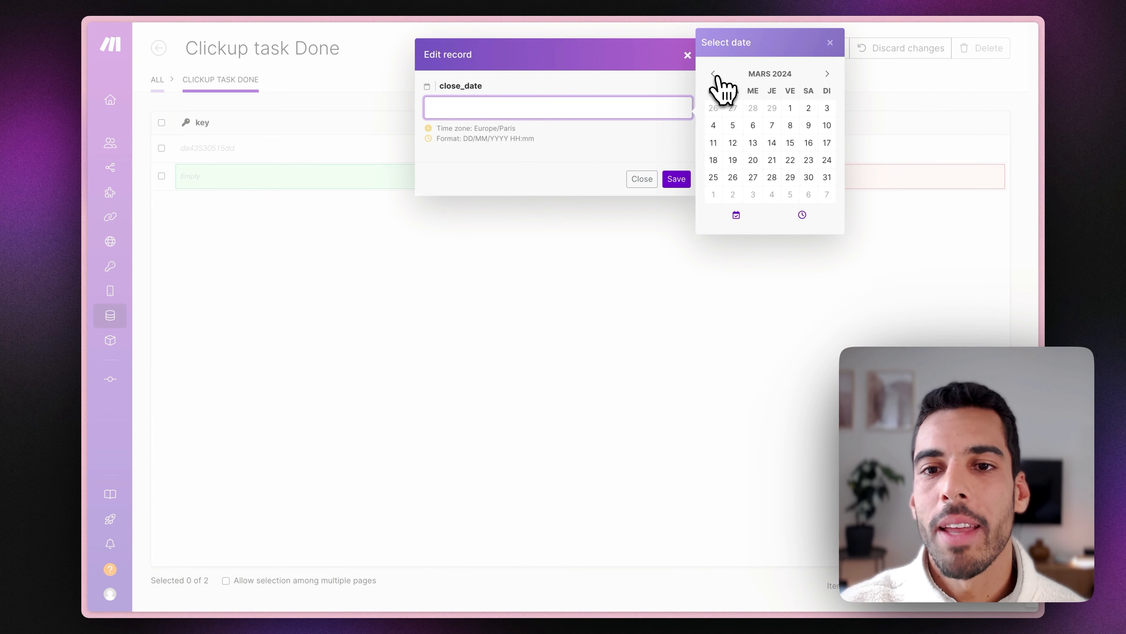
{"action": "left_click", "coordinate": [714, 74]}
{"action": "left_click", "coordinate": [773, 108]}
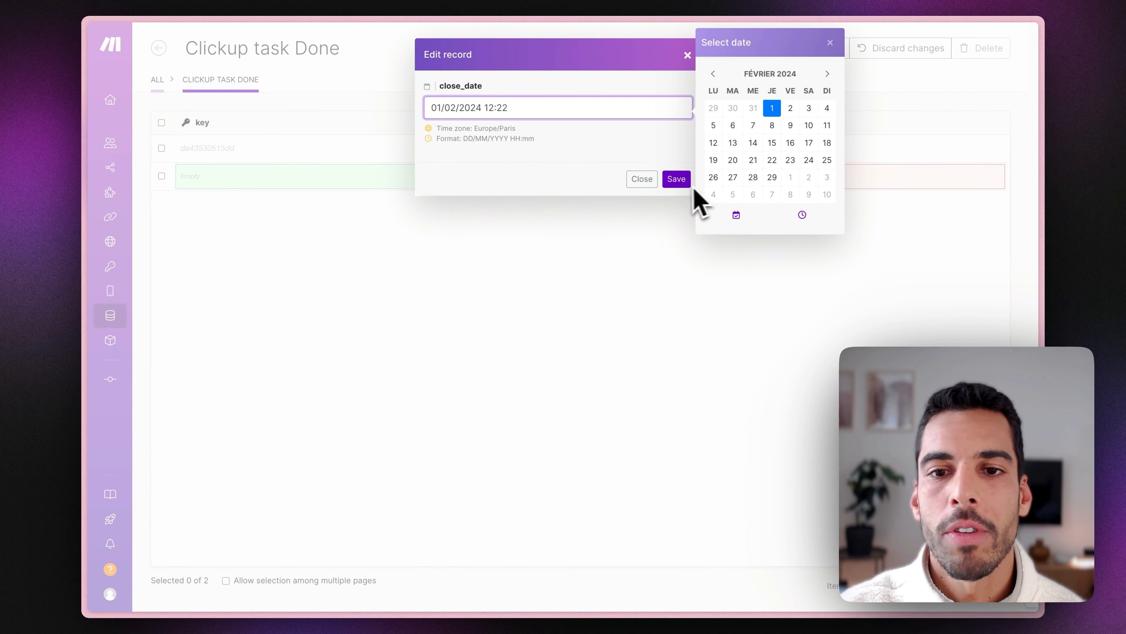
{"action": "left_click", "coordinate": [682, 181]}
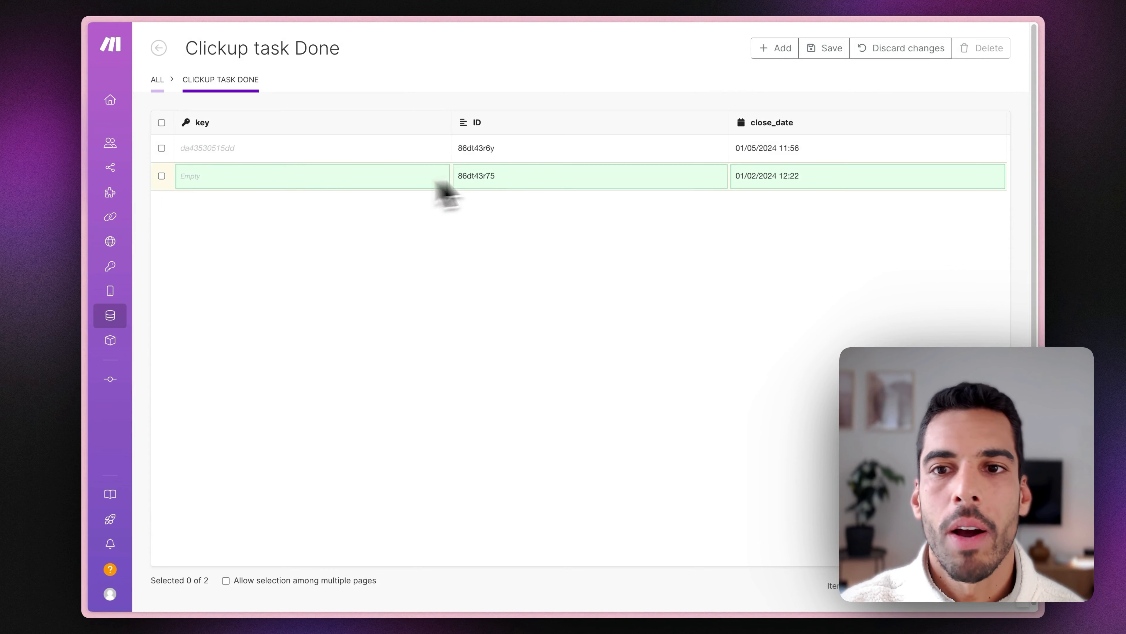
{"action": "left_click", "coordinate": [816, 49]}
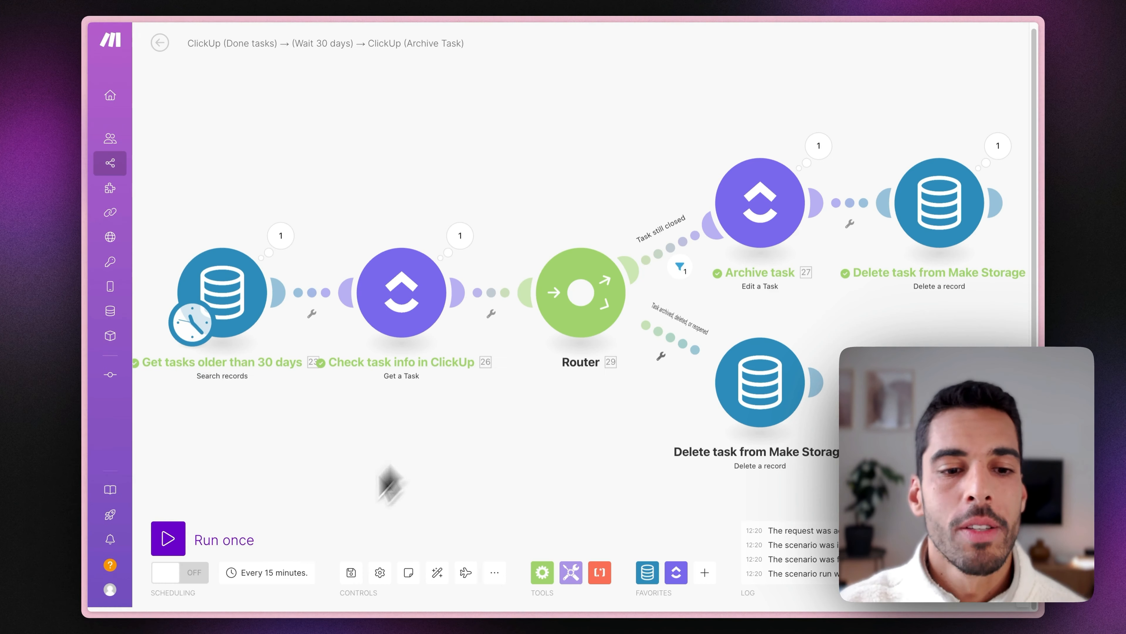
Run the scenario once and open the 404 'Task not found' error on Check task info in ClickUp.
{"action": "left_click", "coordinate": [238, 550]}
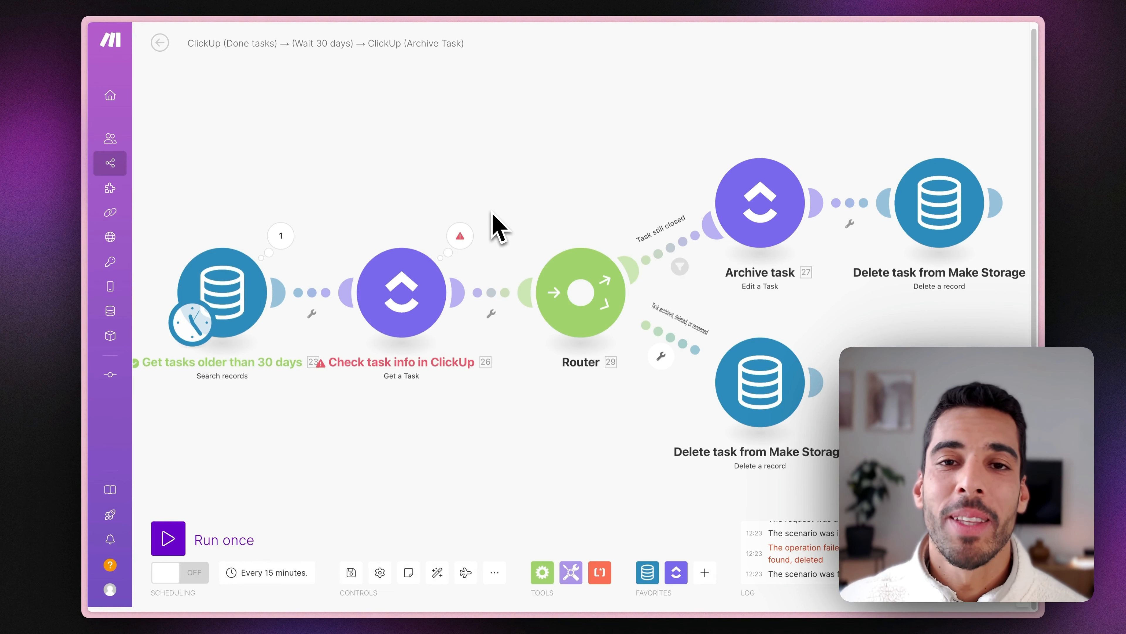
{"action": "left_click", "coordinate": [462, 247]}
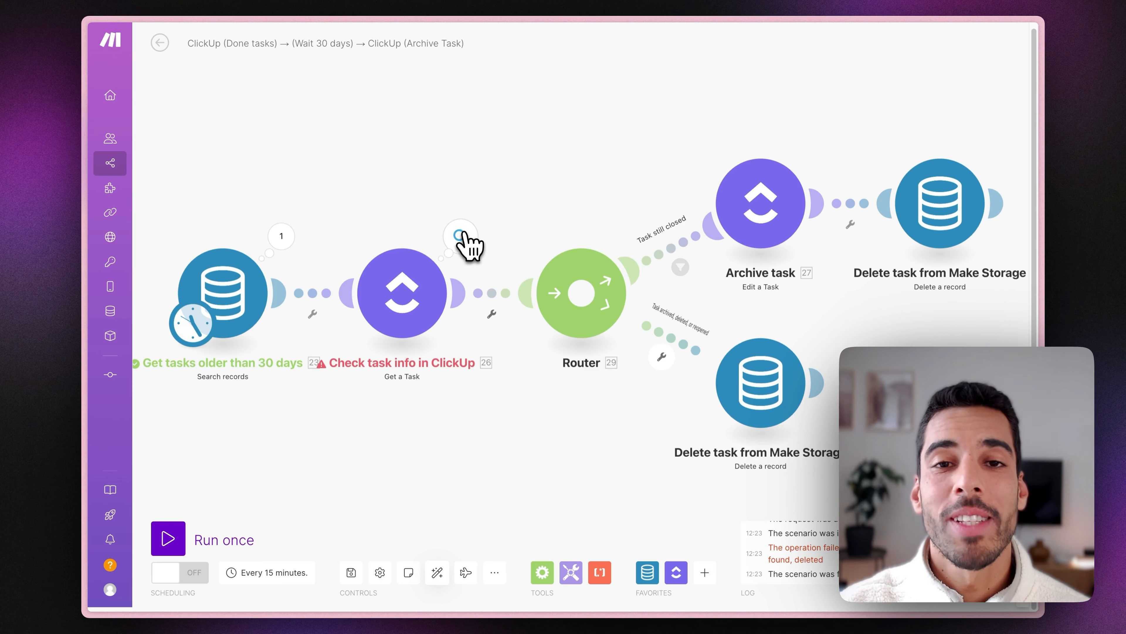
Send Check task info errors to a cloned Delete task from Make Storage module, replacing Ignore, then auto-align.
{"action": "left_click", "coordinate": [461, 236]}
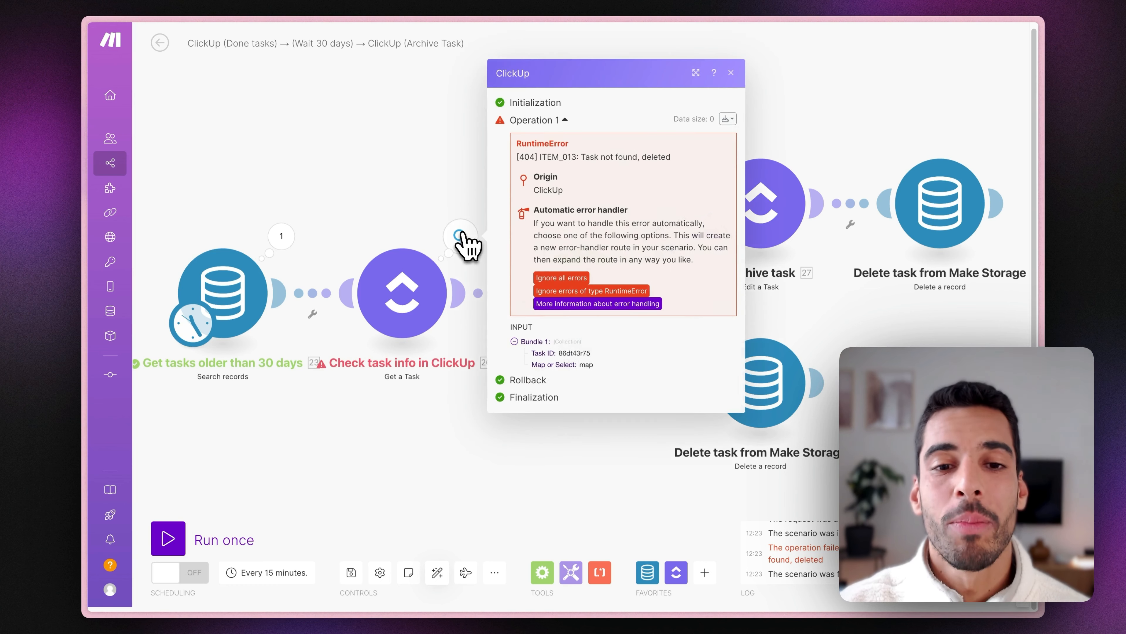
{"action": "left_click", "coordinate": [558, 278]}
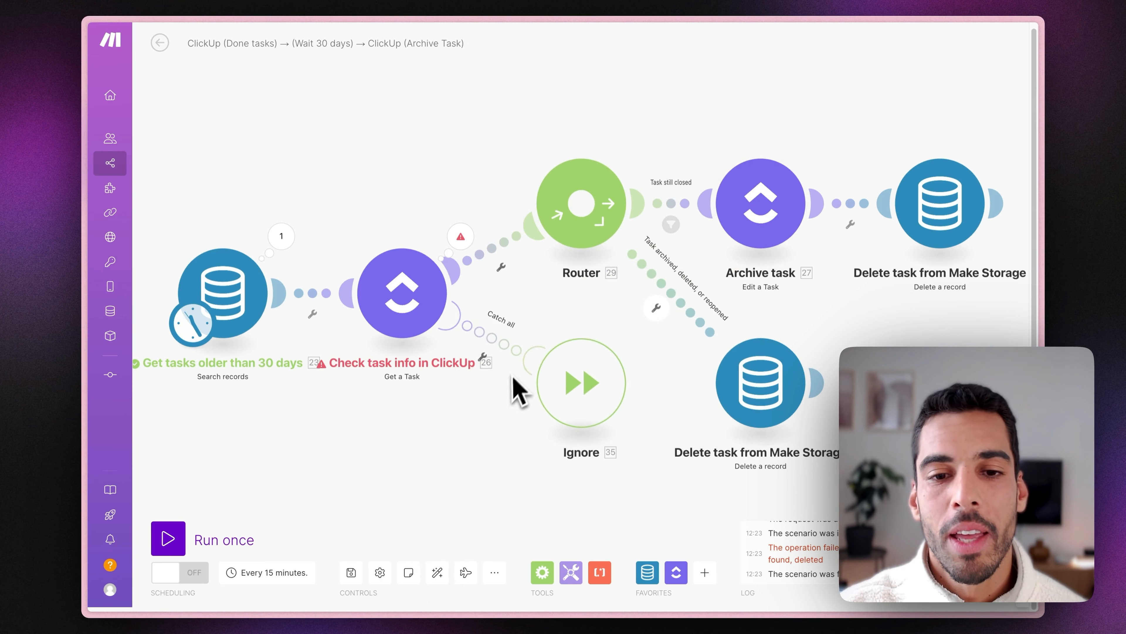
{"action": "right_click", "coordinate": [746, 380]}
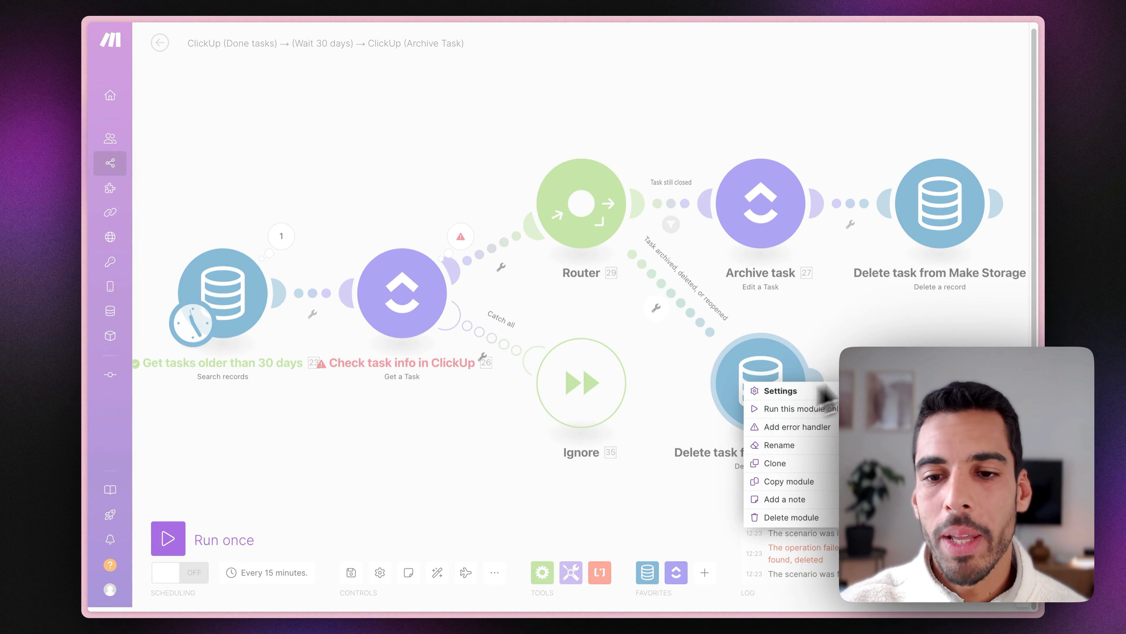
{"action": "left_click", "coordinate": [776, 464]}
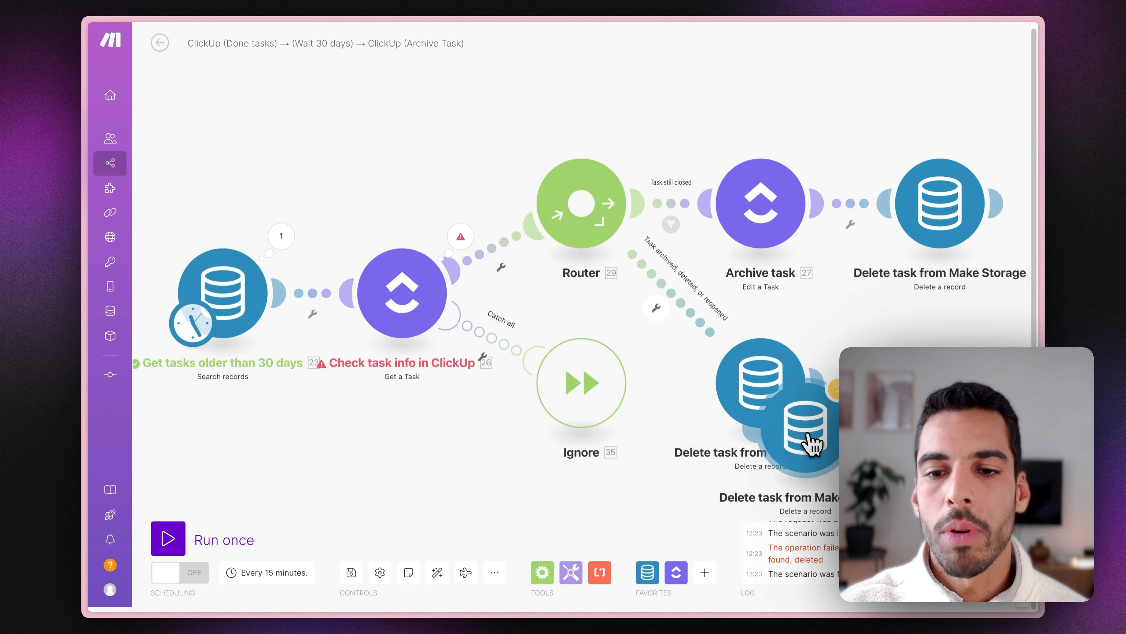
{"action": "mouse_move", "coordinate": [812, 442]}
{"action": "left_mouse_down"}
{"action": "mouse_move", "coordinate": [679, 514]}
{"action": "mouse_move", "coordinate": [491, 378]}
{"action": "left_mouse_up"}
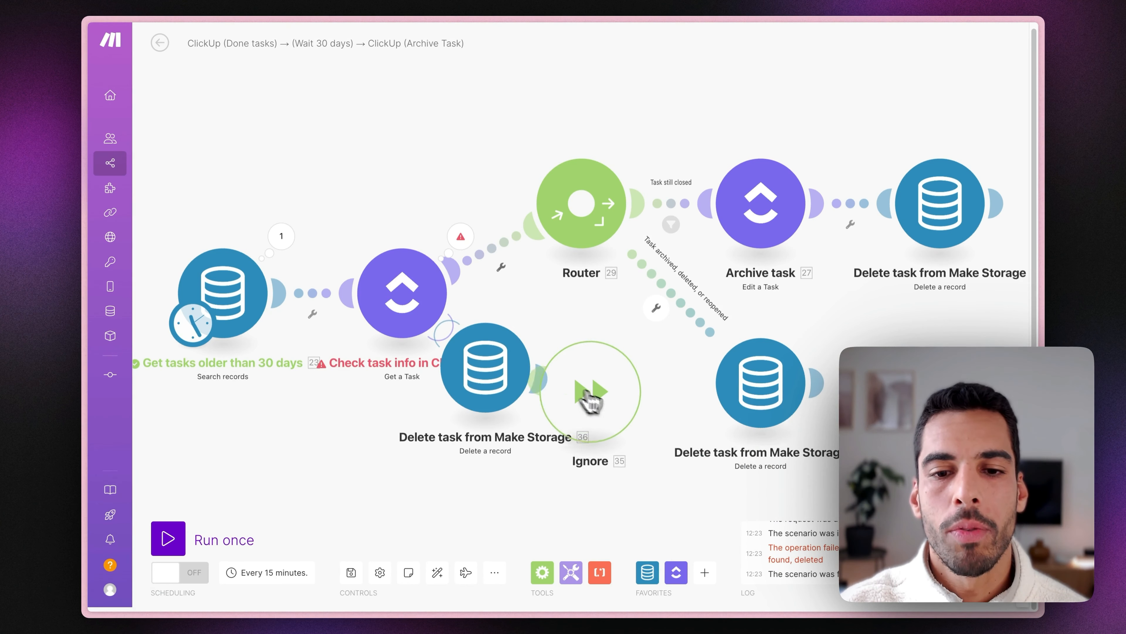
{"action": "left_click_drag", "start_coordinate": [590, 399], "coordinate": [665, 460]}
{"action": "right_click", "coordinate": [650, 455]}
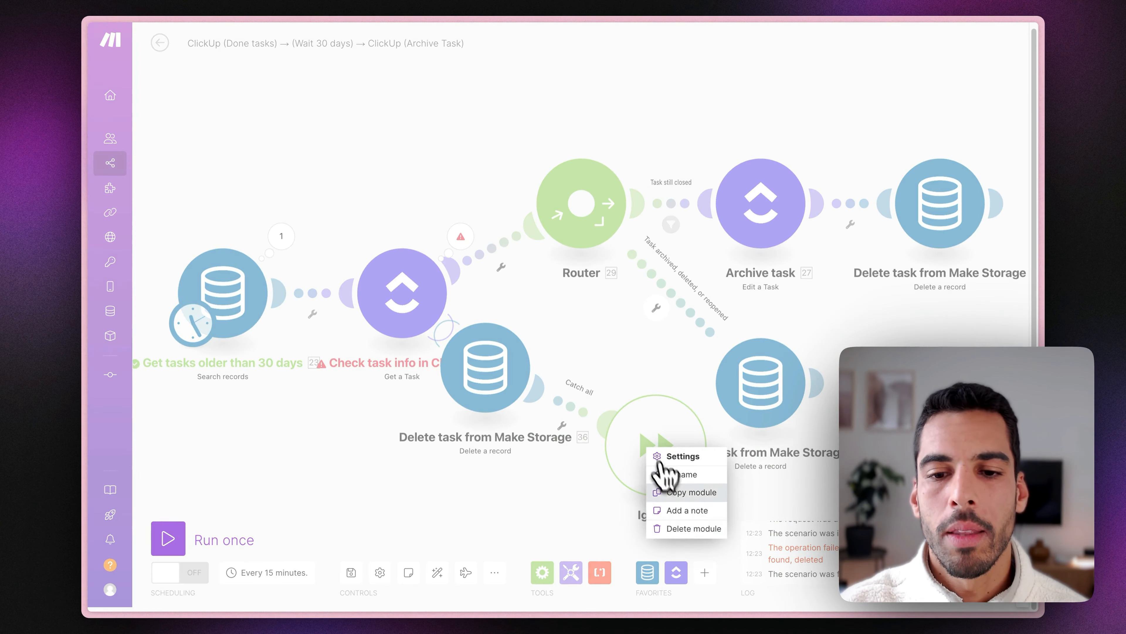
{"action": "left_click", "coordinate": [670, 537]}
{"action": "left_click", "coordinate": [437, 572]}
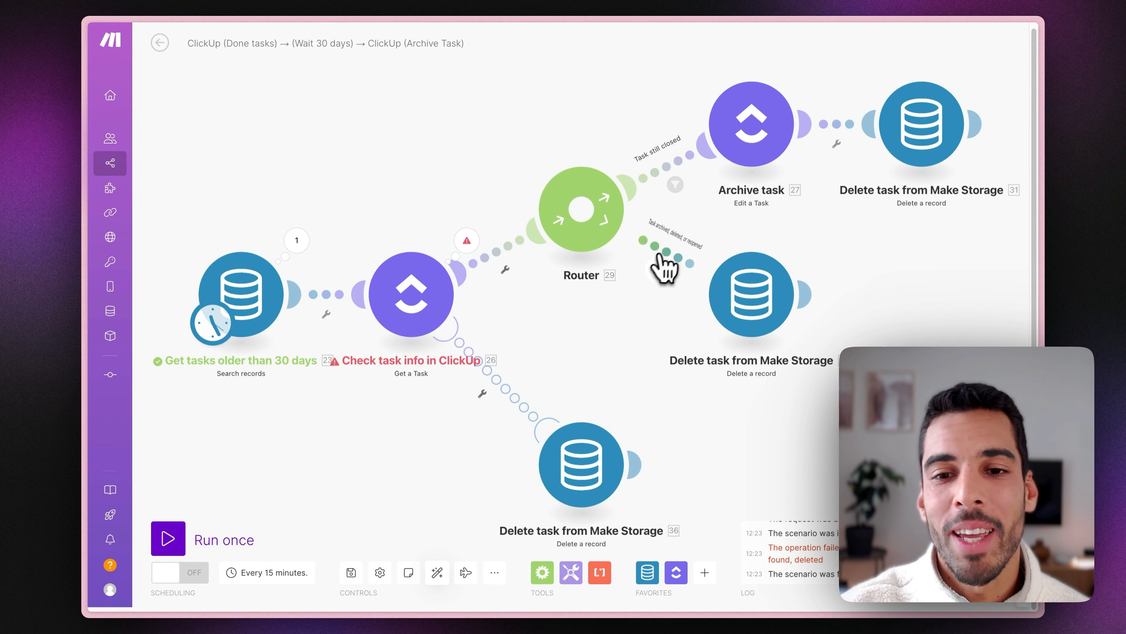
Trim the lower route's filter label to 'Task reopened' and confirm the 'Task archived or deleted' label.
{"action": "right_click", "coordinate": [683, 252]}
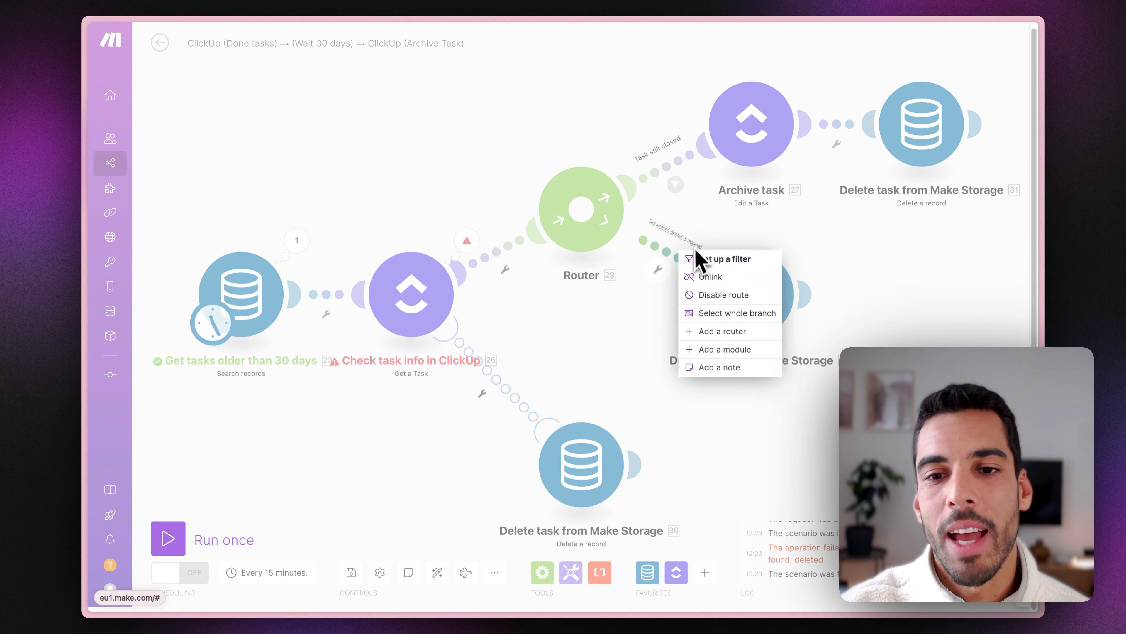
{"action": "right_click", "coordinate": [683, 251]}
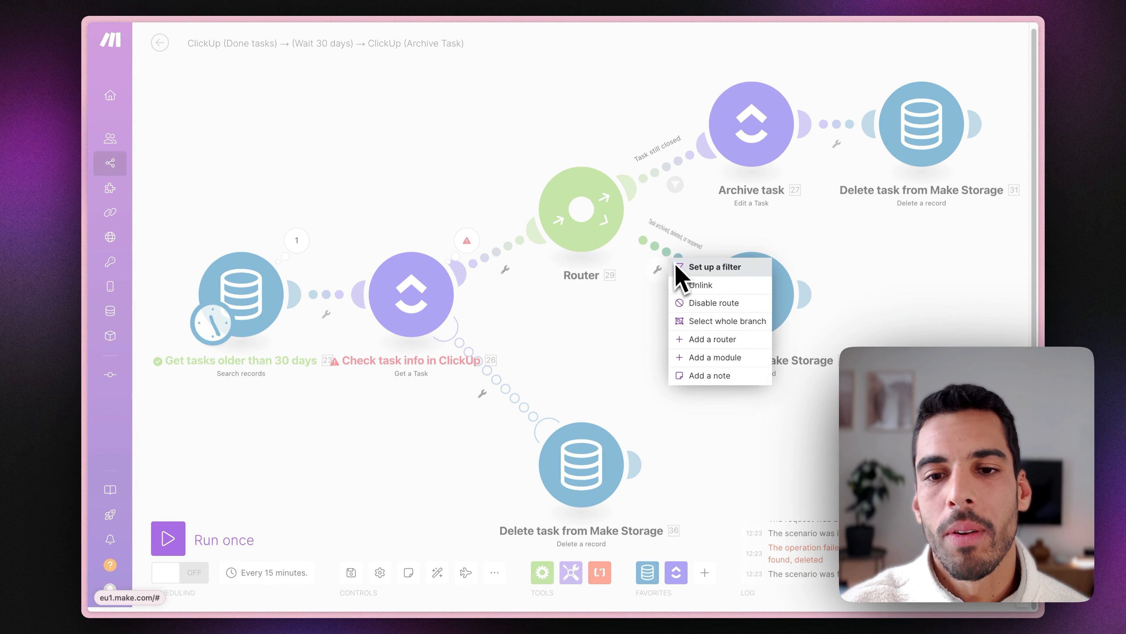
{"action": "left_click", "coordinate": [715, 266]}
{"action": "left_click_drag", "start_coordinate": [822, 169], "coordinate": [735, 169]}
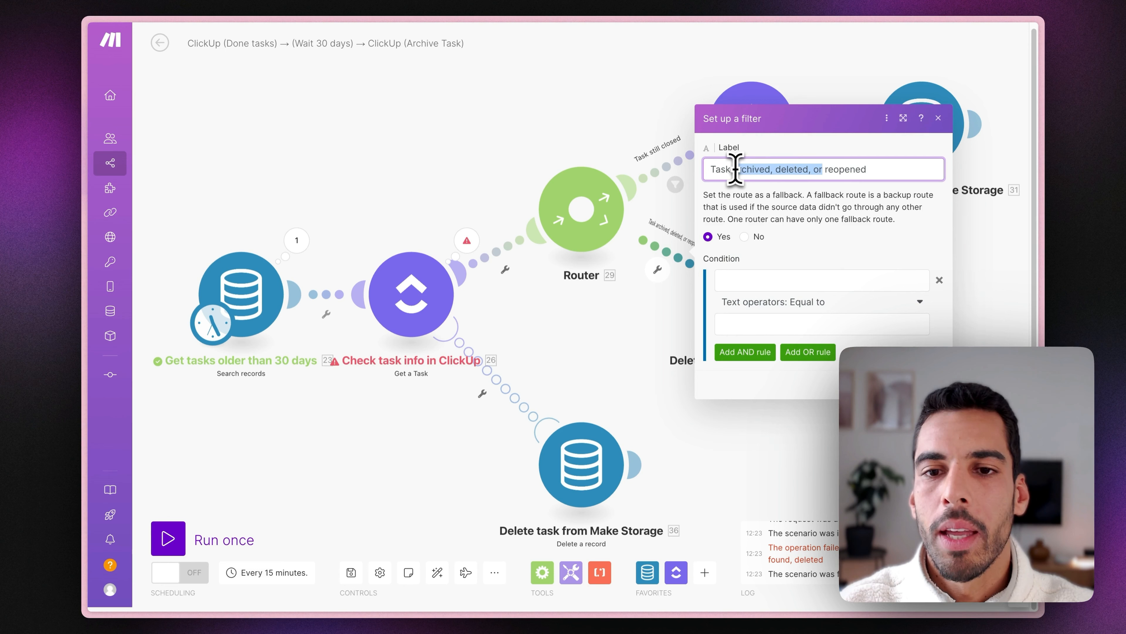
{"action": "key", "text": "BackSpace"}
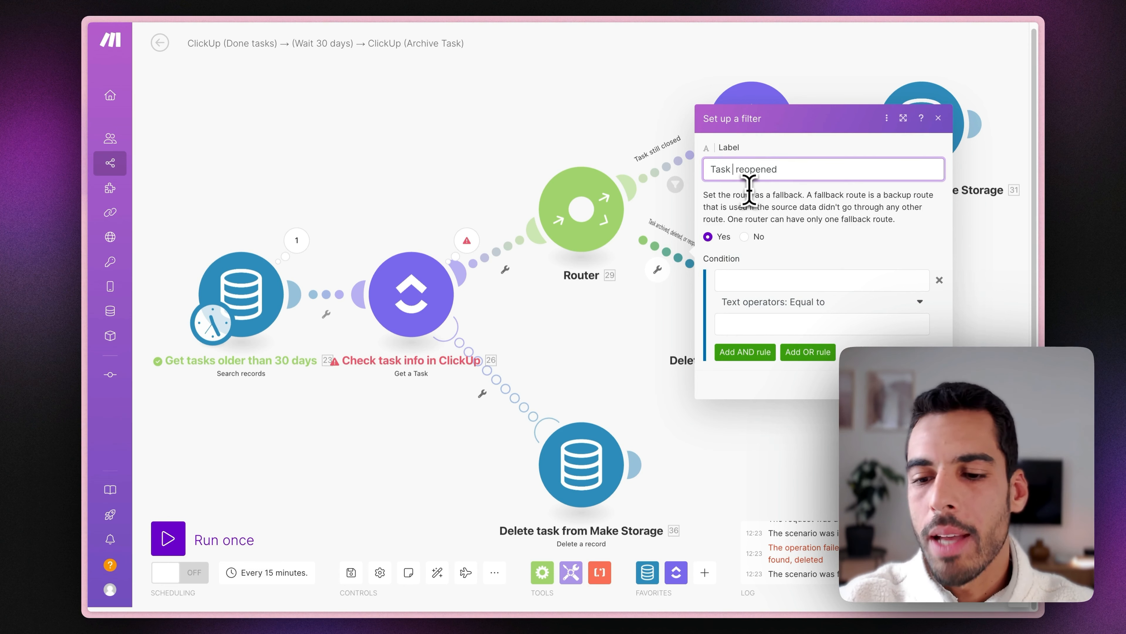
{"action": "left_click", "coordinate": [933, 384]}
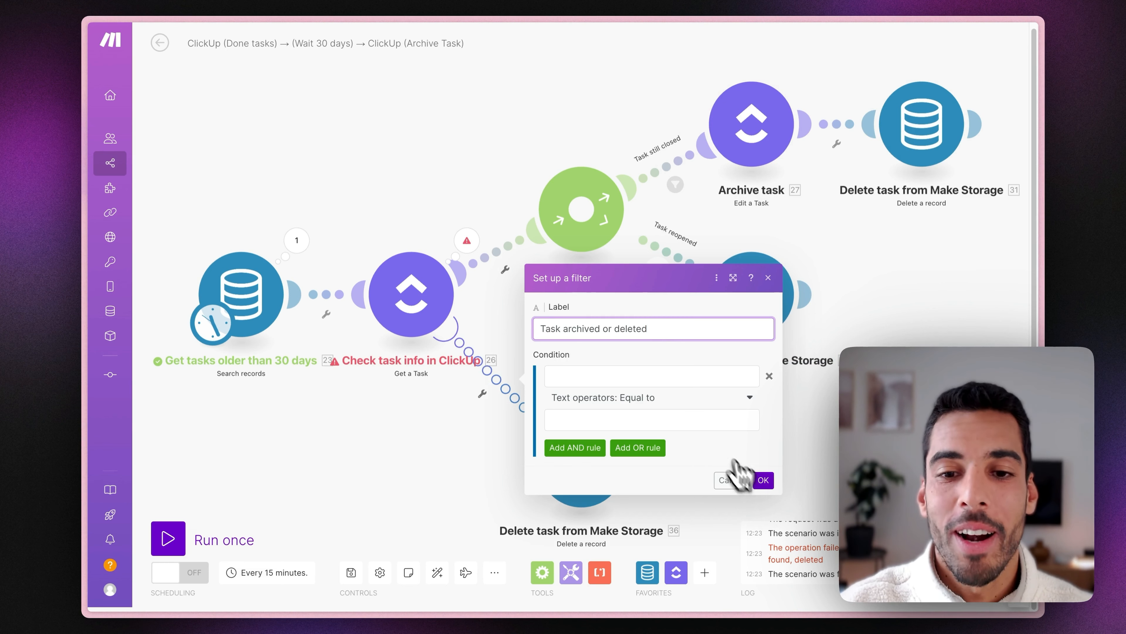
{"action": "left_click", "coordinate": [763, 480]}
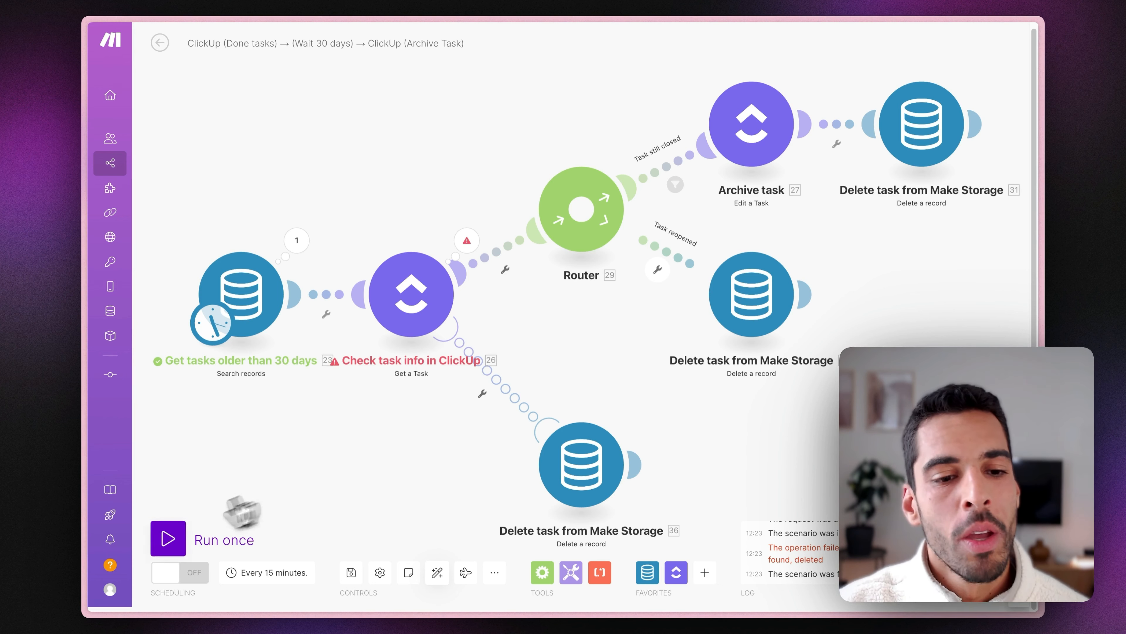
Rerun the scenario and check the data store search record and ClickUp task lookup outputs.
{"action": "left_click", "coordinate": [168, 537]}
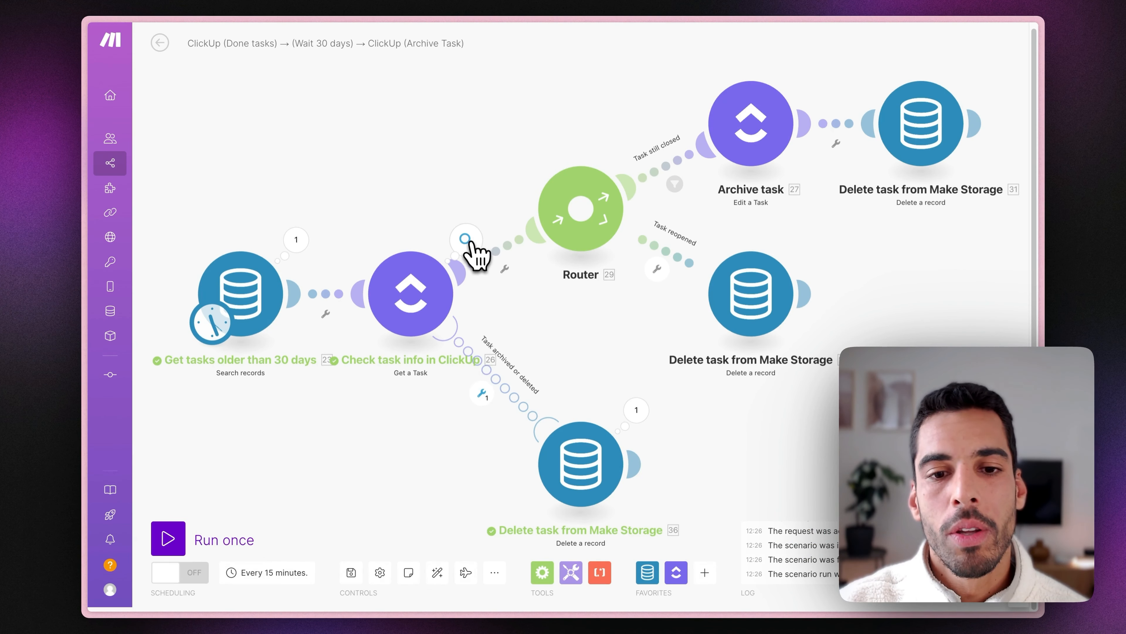
{"action": "left_click", "coordinate": [466, 240]}
{"action": "left_click", "coordinate": [377, 300]}
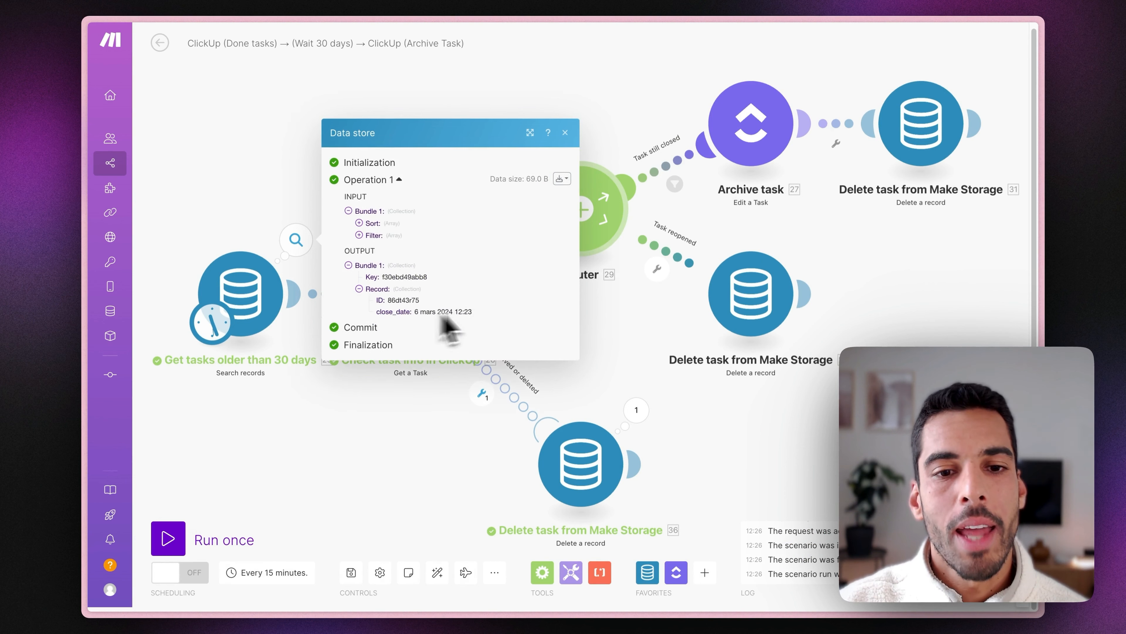
{"action": "left_click", "coordinate": [619, 334]}
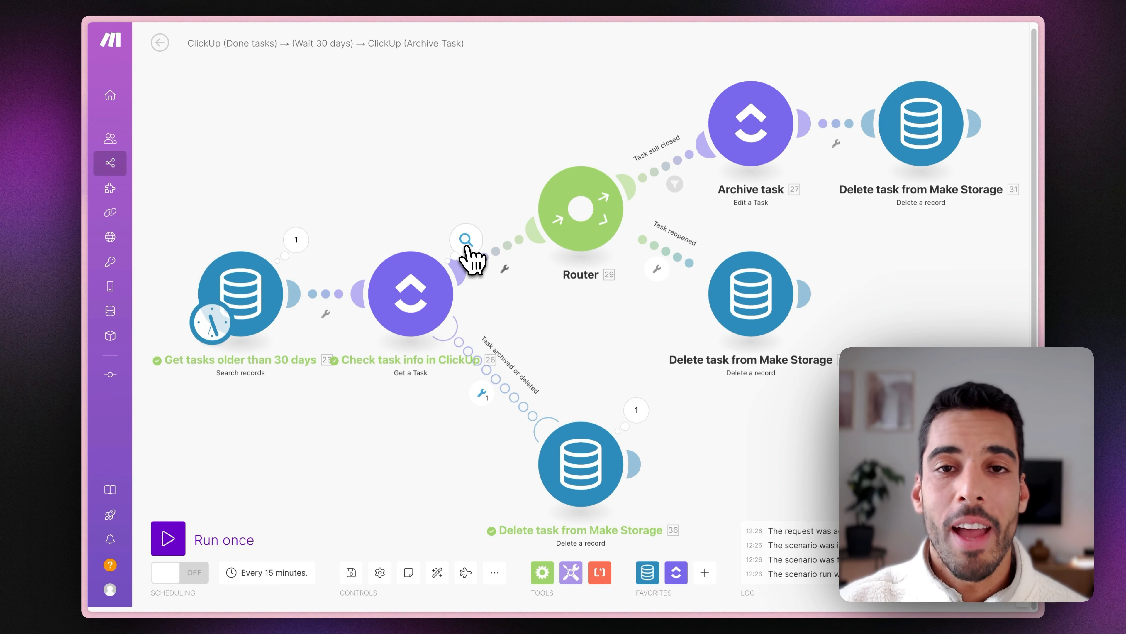
{"action": "left_click", "coordinate": [467, 247]}
{"action": "left_click", "coordinate": [618, 382]}
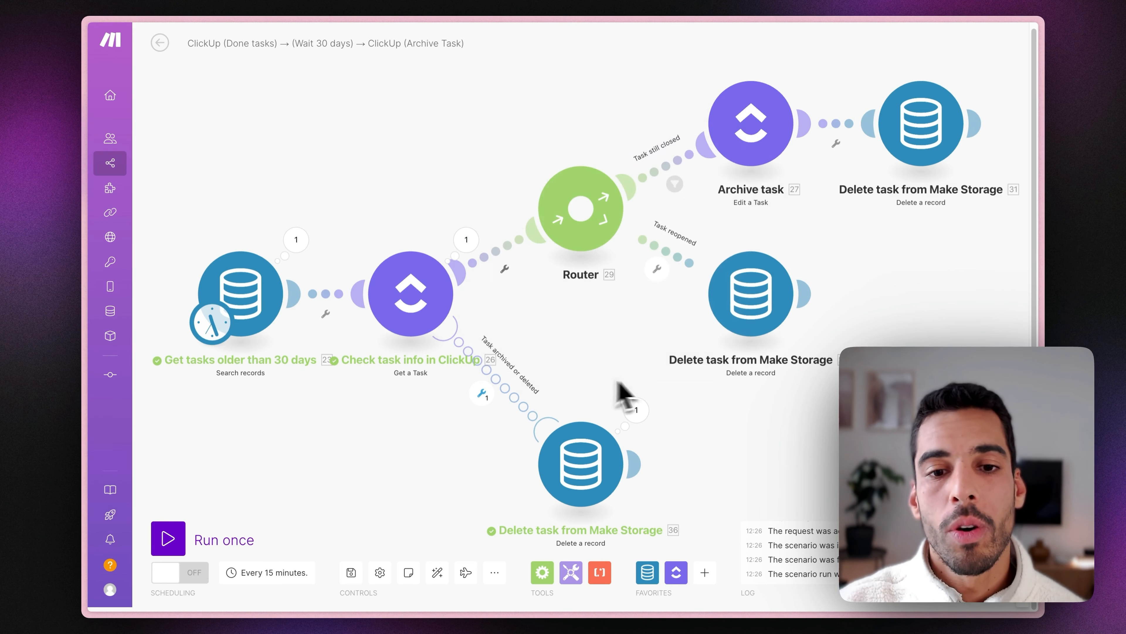